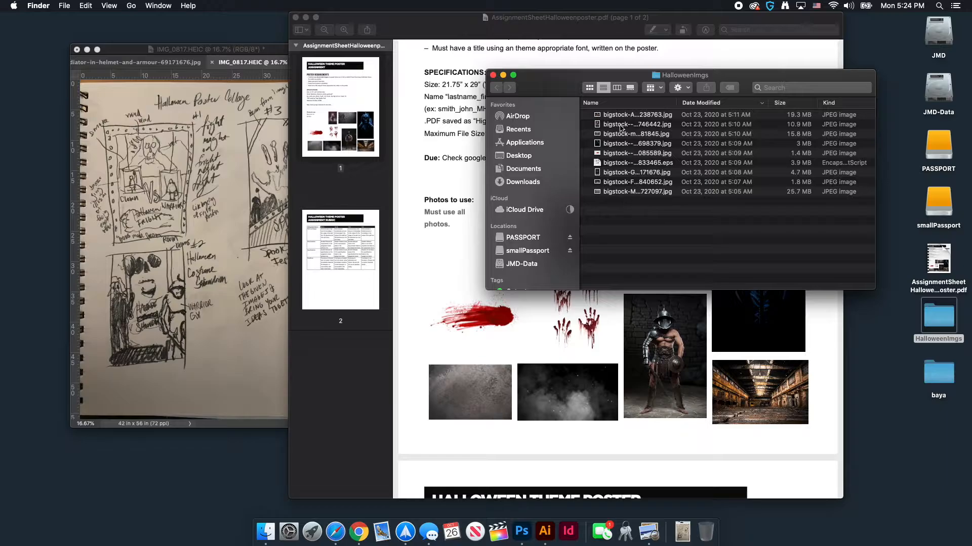
Quick Look the industrial interior and clown images, then send the clown JPEG to Photoshop
{"action": "left_click", "coordinate": [623, 115]}
{"action": "key", "text": "space"}
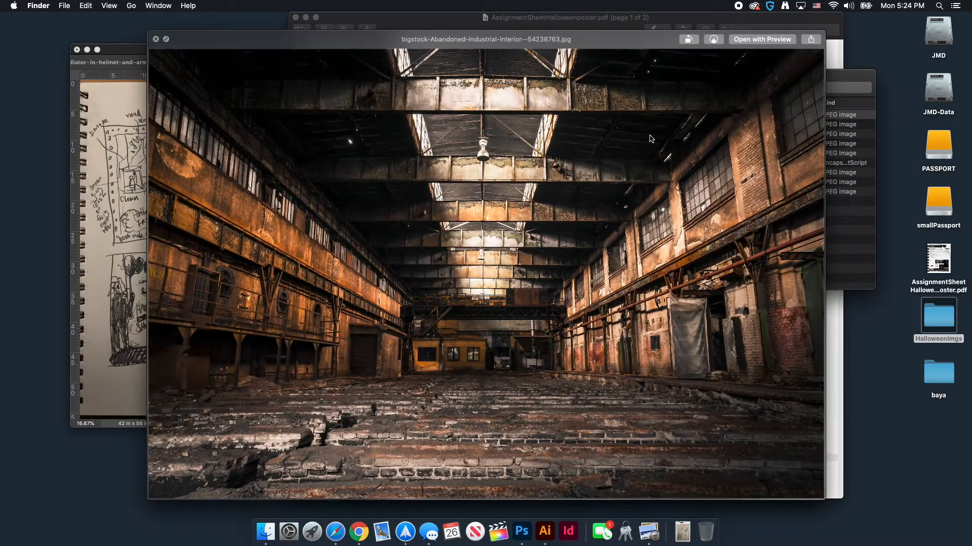
{"action": "key", "text": "space"}
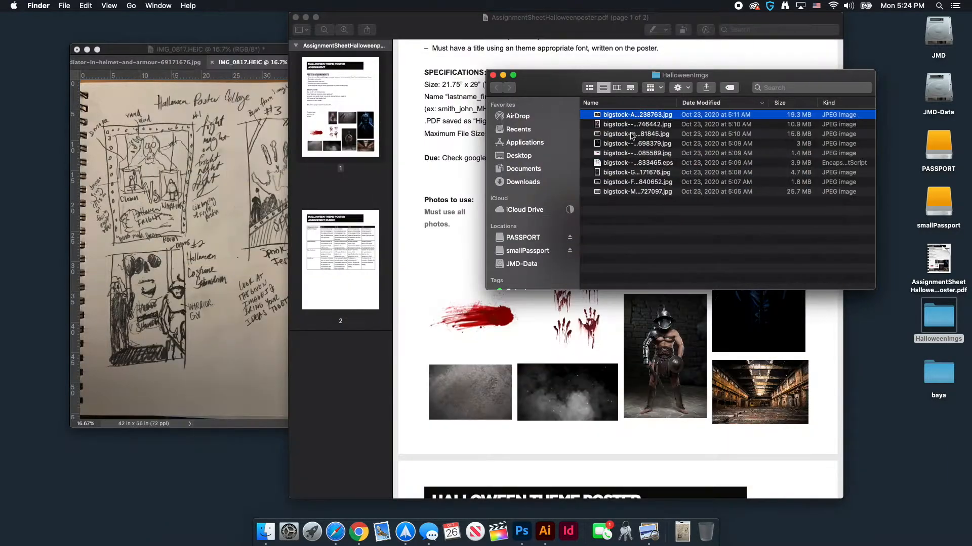
{"action": "key", "text": "Down"}
{"action": "key", "text": "space"}
{"action": "key", "text": "space"}
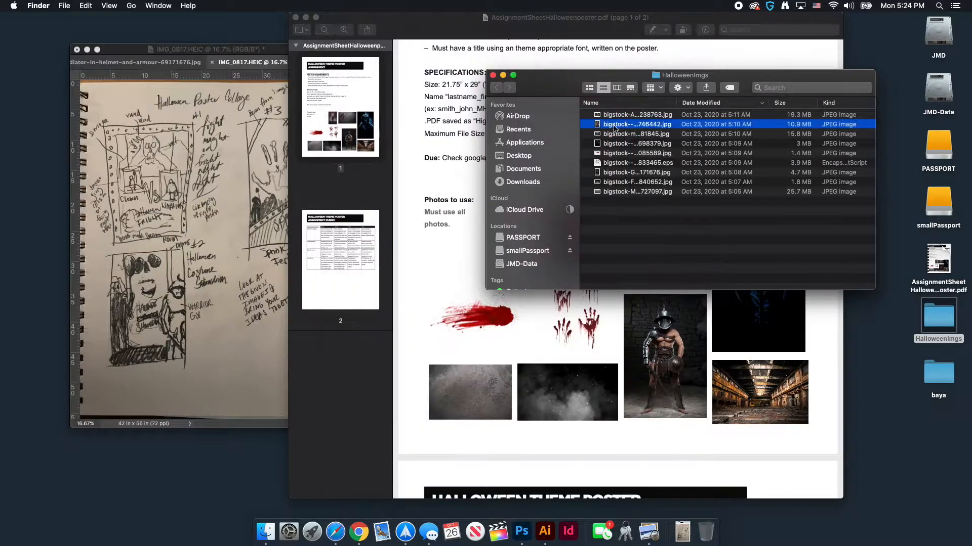
{"action": "left_click_drag", "start_coordinate": [635, 124], "coordinate": [518, 531]}
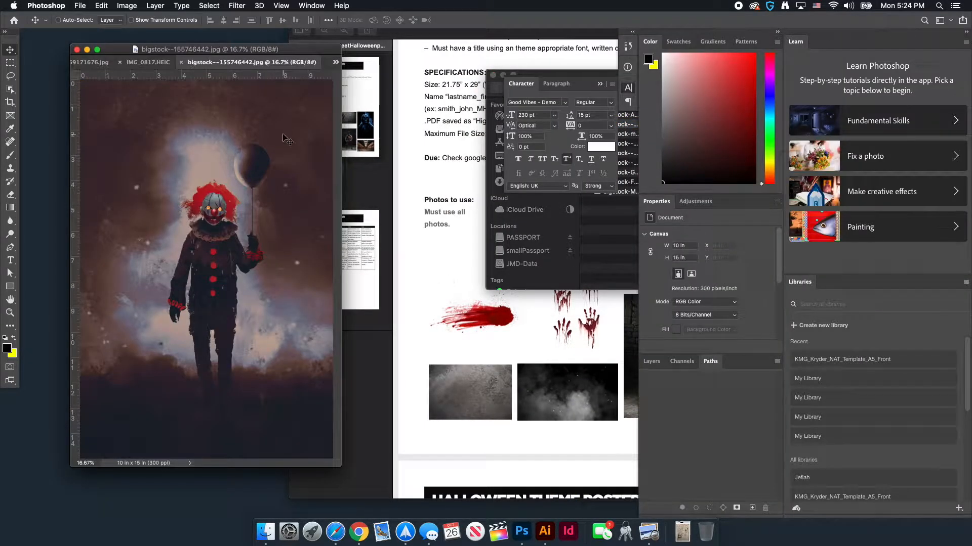
Float the clown image window, zoom to 100% with the Pen tool, and centre the face and hair
{"action": "left_click_drag", "start_coordinate": [247, 63], "coordinate": [385, 99]}
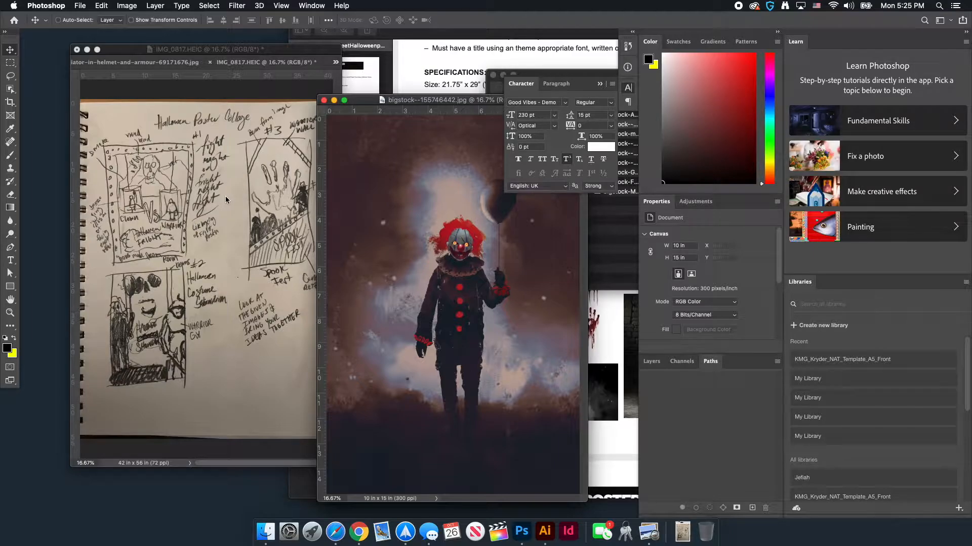
{"action": "left_click_drag", "start_coordinate": [463, 103], "coordinate": [355, 86]}
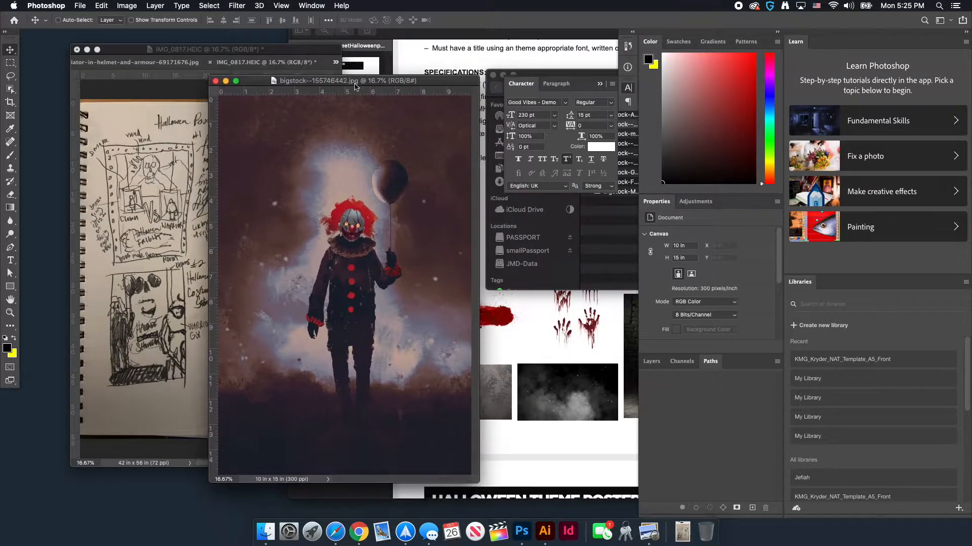
{"action": "key", "text": "super+equal"}
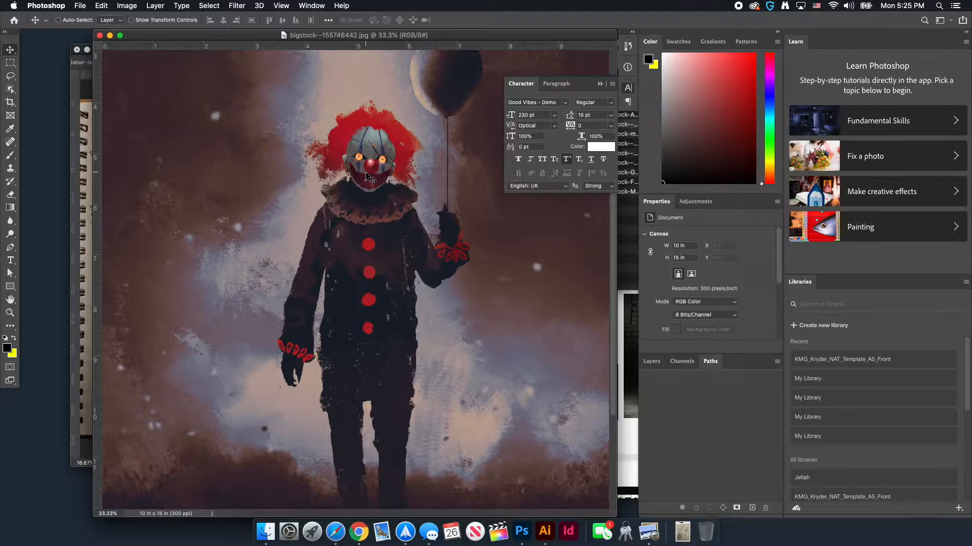
{"action": "key", "text": "p"}
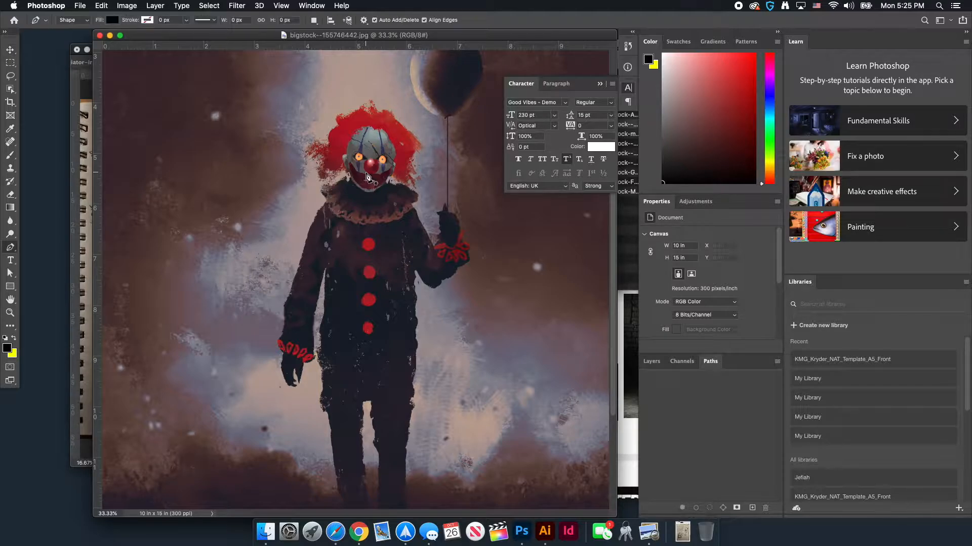
{"action": "key", "text": "super+1"}
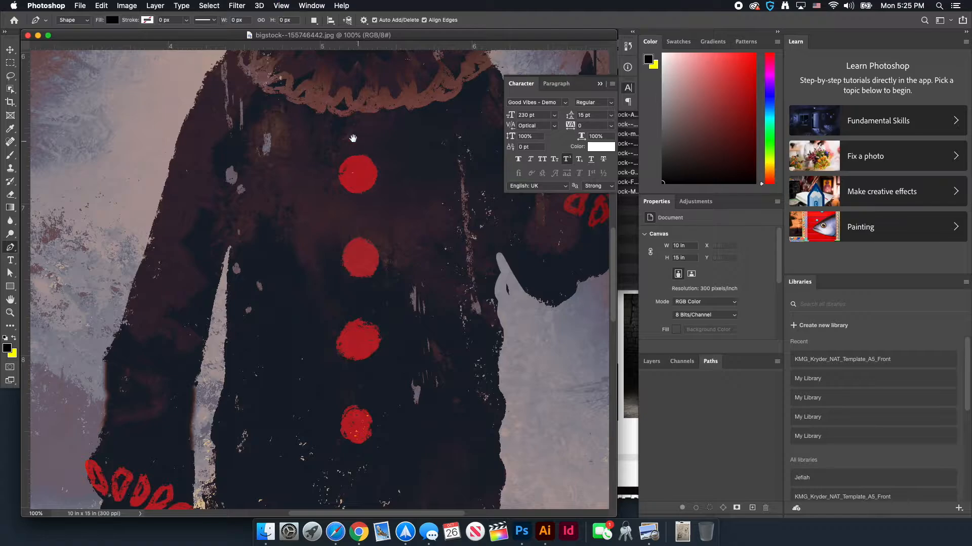
{"action": "scroll", "coordinate": [365, 154], "scroll_direction": "up", "scroll_amount": 10}
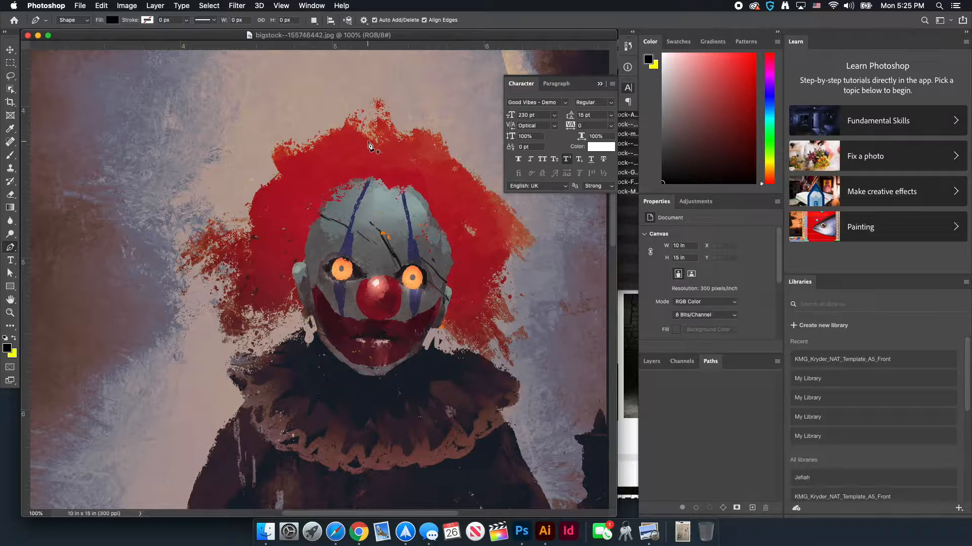
{"action": "left_click_drag", "start_coordinate": [415, 122], "coordinate": [354, 112]}
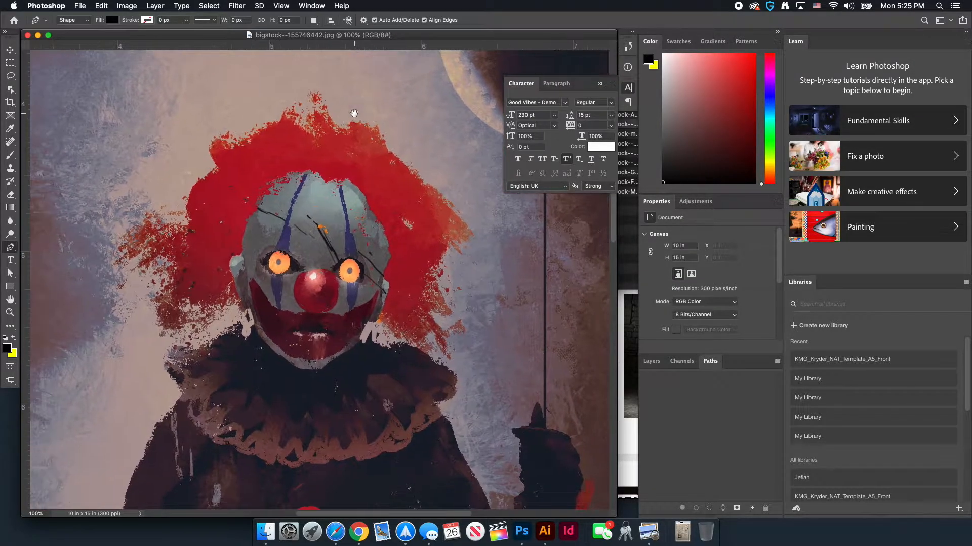
{"action": "left_click_drag", "start_coordinate": [288, 179], "coordinate": [360, 171]}
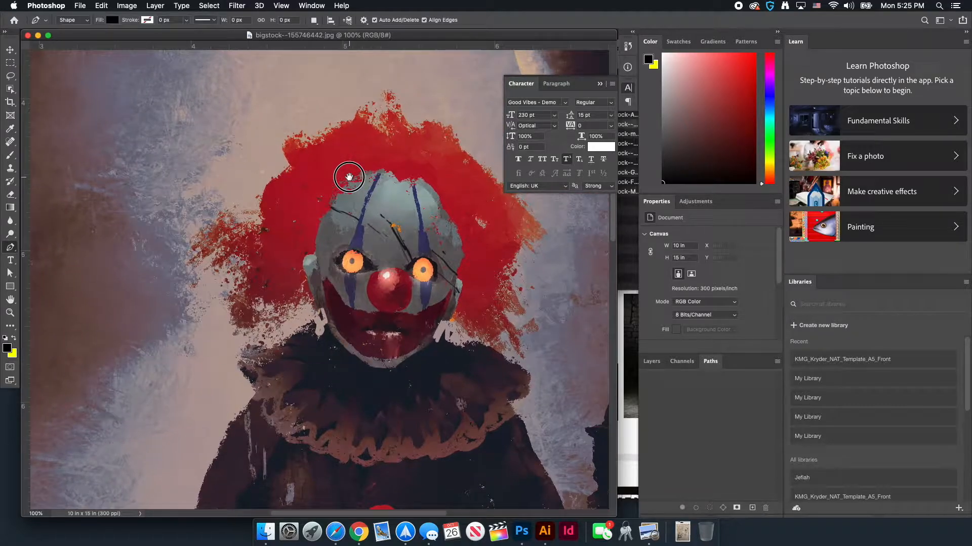
Place pen points along the top of the clown's hair
{"action": "left_click", "coordinate": [389, 136]}
{"action": "left_click", "coordinate": [378, 132]}
{"action": "left_click", "coordinate": [366, 124]}
{"action": "left_click", "coordinate": [359, 121]}
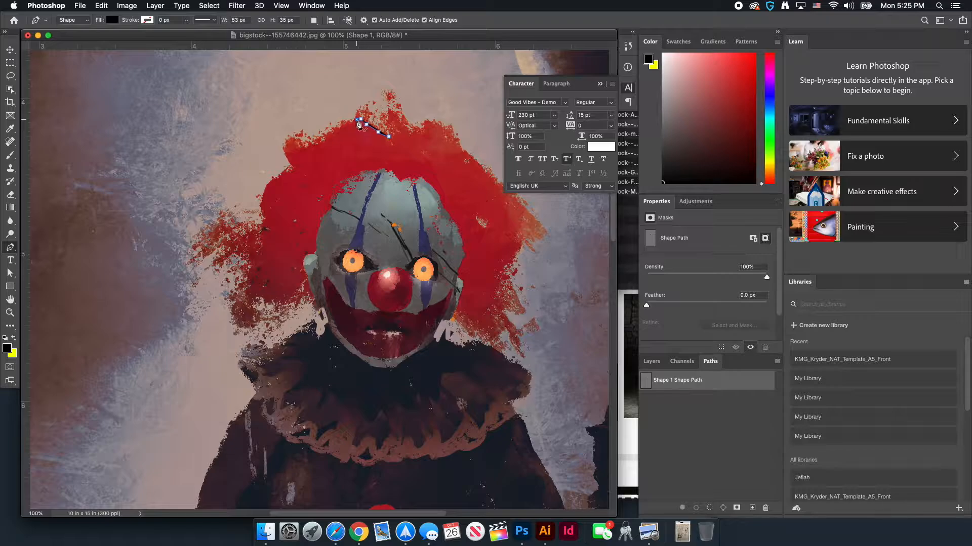
{"action": "left_click", "coordinate": [356, 120]}
Switch the Pen mode from Shape to Path and delete the accidental Shape 1 layer
{"action": "left_click", "coordinate": [72, 20]}
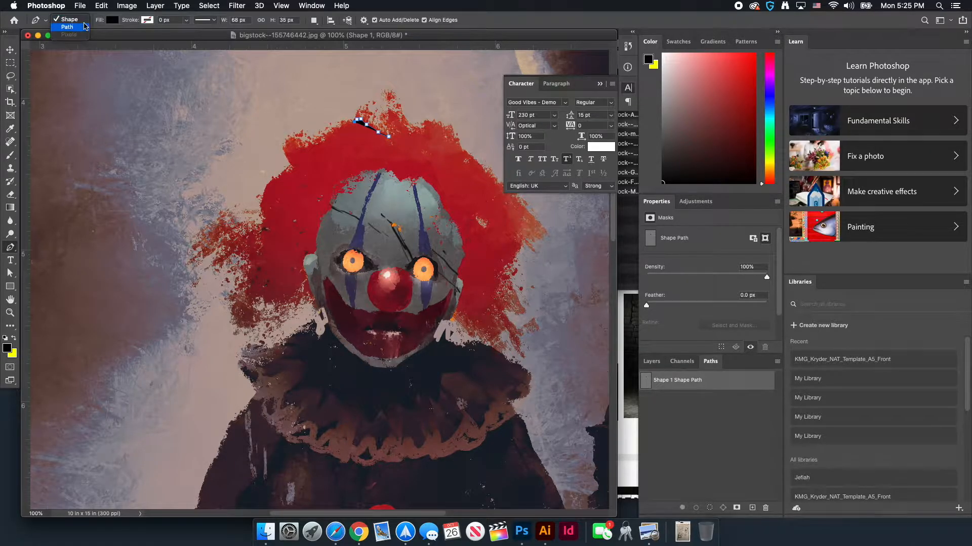
{"action": "left_click", "coordinate": [67, 26]}
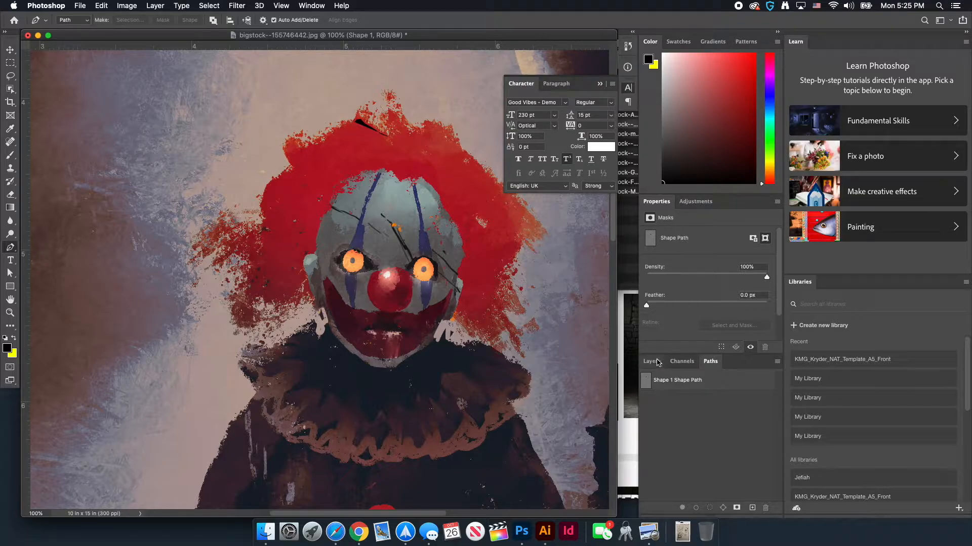
{"action": "left_click", "coordinate": [657, 363]}
{"action": "left_click_drag", "start_coordinate": [664, 429], "coordinate": [765, 508]}
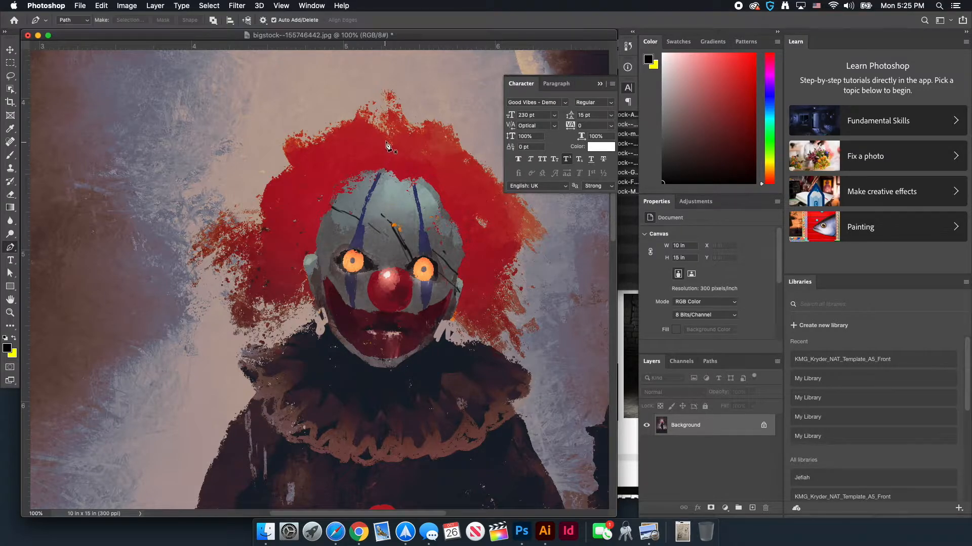
Start a new Work Path with anchors along the hair's top edge
{"action": "left_click", "coordinate": [387, 134]}
{"action": "left_click", "coordinate": [377, 128]}
{"action": "left_click", "coordinate": [371, 124]}
{"action": "left_click", "coordinate": [368, 123]}
{"action": "left_click", "coordinate": [363, 120]}
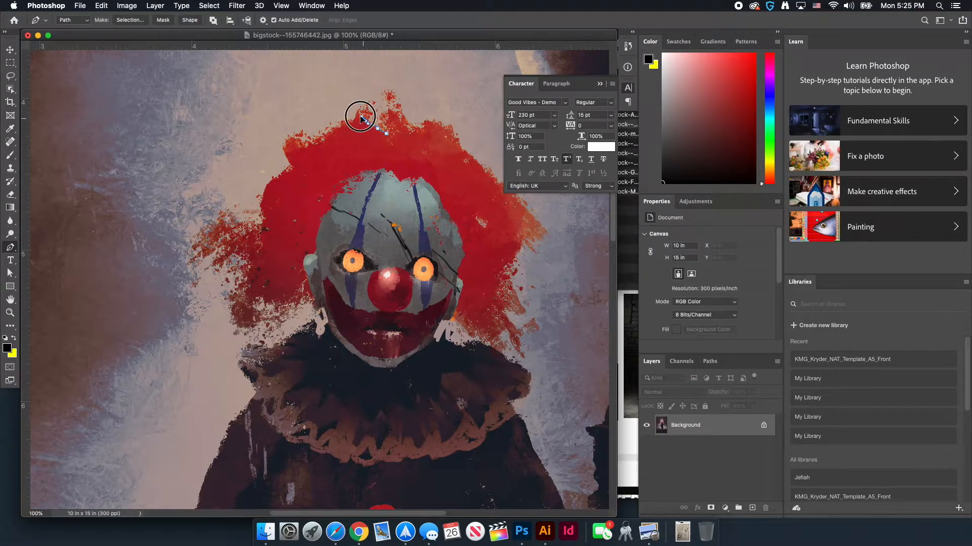
{"action": "left_click", "coordinate": [358, 116]}
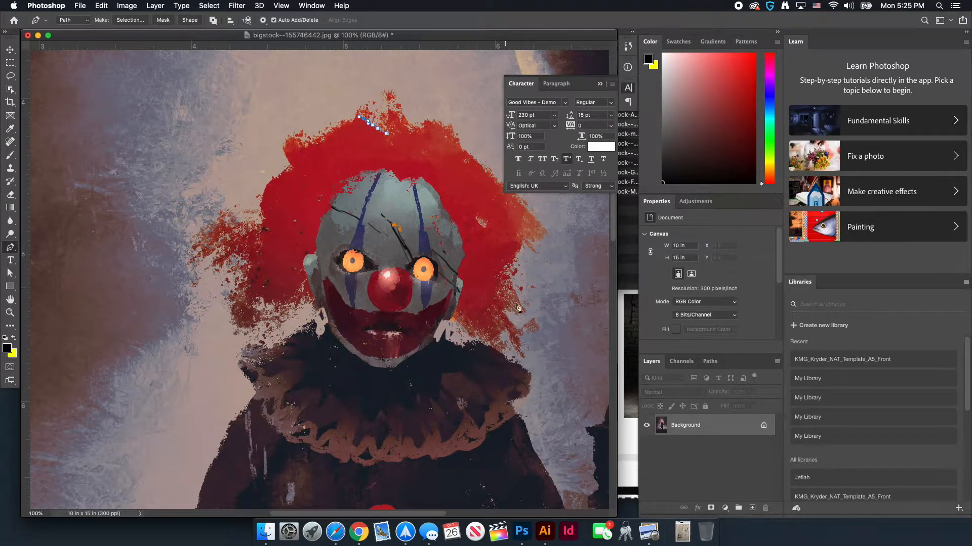
{"action": "left_click", "coordinate": [710, 362]}
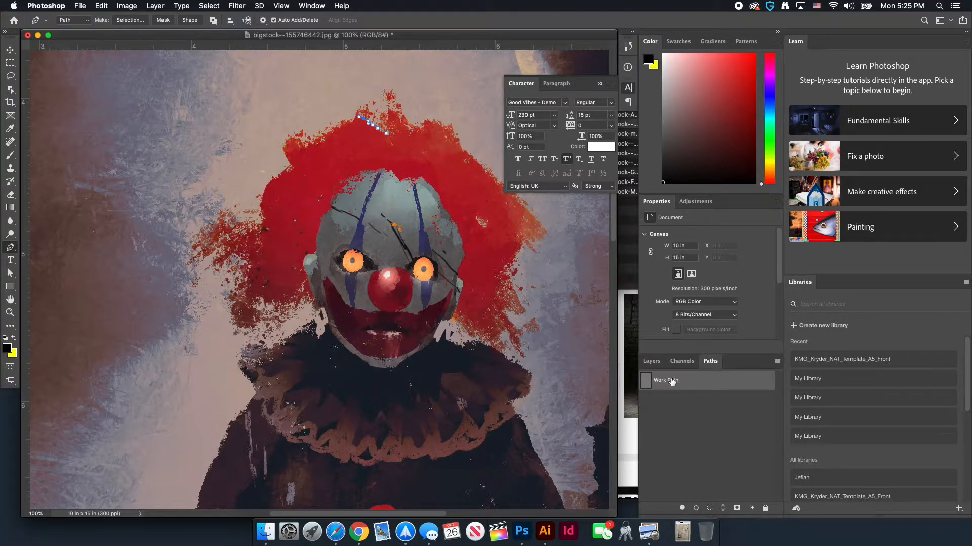
Extend the path left across the hair and down its left side
{"action": "left_click", "coordinate": [651, 363]}
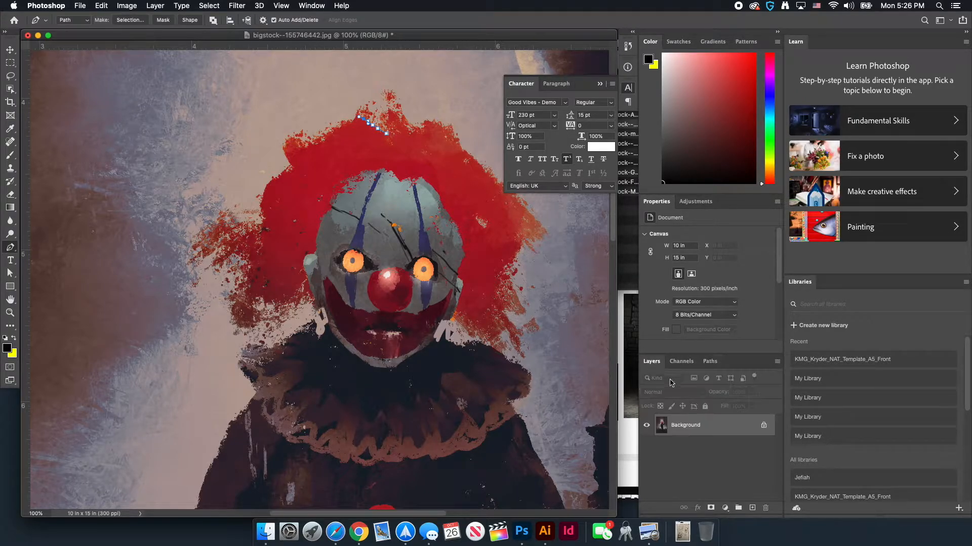
{"action": "left_click", "coordinate": [347, 125]}
{"action": "left_click", "coordinate": [336, 130]}
{"action": "left_click", "coordinate": [326, 137]}
{"action": "left_click", "coordinate": [319, 144]}
{"action": "left_click", "coordinate": [308, 145]}
{"action": "left_click", "coordinate": [285, 152]}
{"action": "left_click", "coordinate": [289, 159]}
{"action": "left_click", "coordinate": [294, 166]}
{"action": "left_click", "coordinate": [288, 170]}
{"action": "mouse_move", "coordinate": [285, 181]}
{"action": "left_mouse_down"}
{"action": "mouse_move", "coordinate": [261, 191]}
{"action": "mouse_move", "coordinate": [258, 223]}
{"action": "mouse_move", "coordinate": [313, 299]}
{"action": "left_mouse_up"}
Outline the collar, arm, cuff, hand and fingers, curving back up the arm
{"action": "left_click", "coordinate": [330, 325]}
{"action": "left_click", "coordinate": [251, 367]}
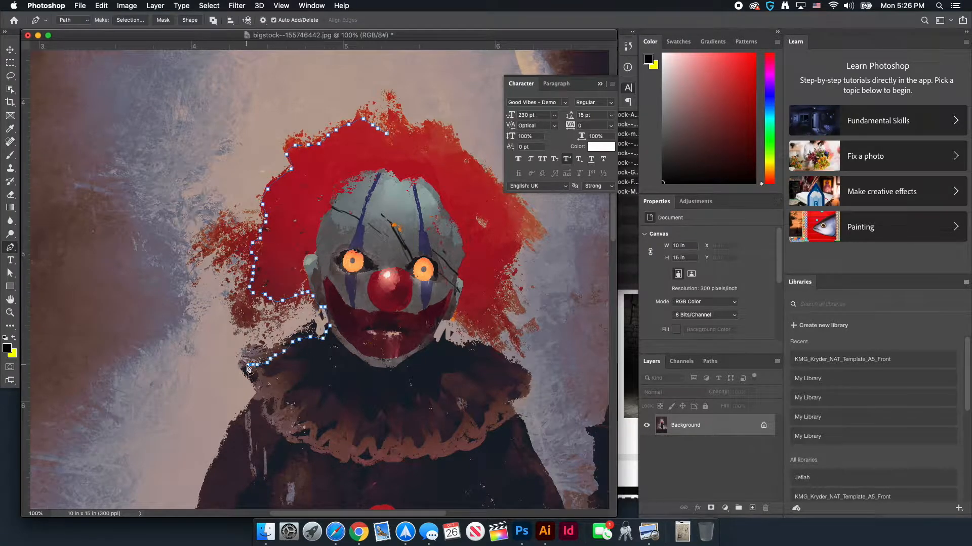
{"action": "mouse_move", "coordinate": [253, 385]}
{"action": "left_mouse_down"}
{"action": "mouse_move", "coordinate": [299, 238]}
{"action": "mouse_move", "coordinate": [284, 109]}
{"action": "left_mouse_up"}
{"action": "left_click", "coordinate": [221, 358]}
{"action": "left_click", "coordinate": [203, 393]}
{"action": "left_click_drag", "start_coordinate": [218, 439], "coordinate": [224, 223]}
{"action": "left_click", "coordinate": [216, 246]}
{"action": "left_click", "coordinate": [217, 258]}
{"action": "left_click", "coordinate": [230, 304]}
{"action": "left_click", "coordinate": [256, 316]}
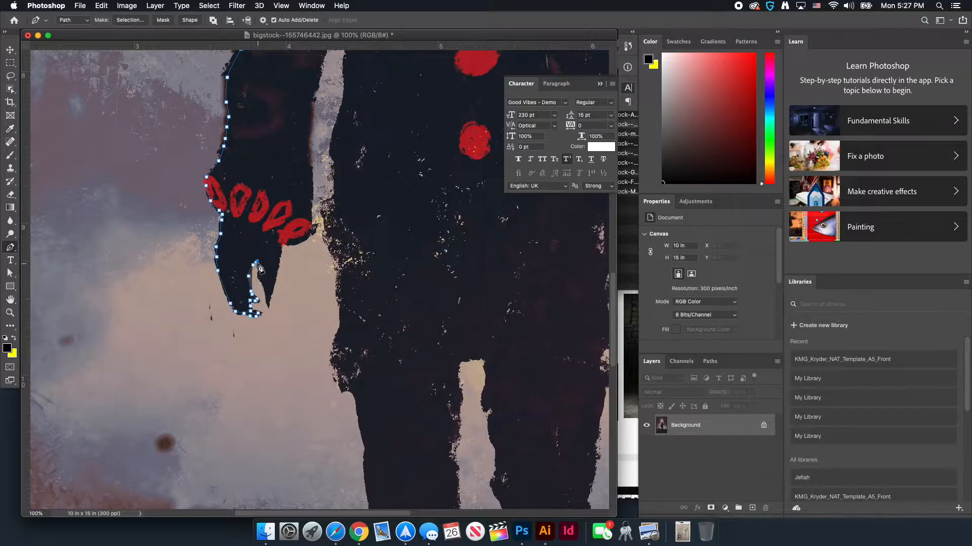
{"action": "left_click", "coordinate": [268, 303]}
{"action": "left_click", "coordinate": [307, 237]}
{"action": "left_click_drag", "start_coordinate": [315, 86], "coordinate": [294, 273]}
Trace down the coat, around both legs and feet, and up the outer right leg
{"action": "left_click_drag", "start_coordinate": [317, 349], "coordinate": [270, 183]}
{"action": "left_click", "coordinate": [291, 417]}
{"action": "left_click_drag", "start_coordinate": [290, 420], "coordinate": [223, 193]}
{"action": "left_click", "coordinate": [264, 226]}
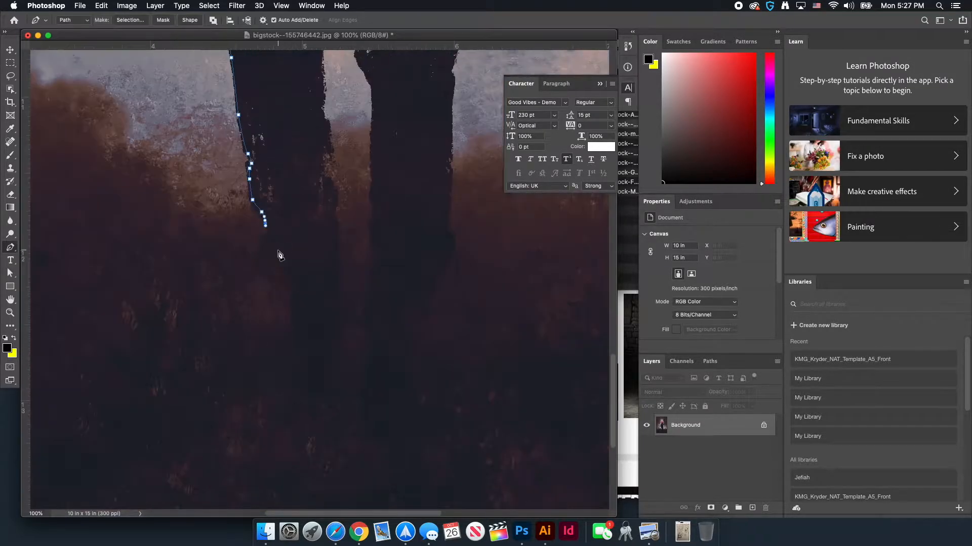
{"action": "left_click", "coordinate": [297, 332]}
{"action": "left_click", "coordinate": [332, 368]}
{"action": "left_click_drag", "start_coordinate": [321, 175], "coordinate": [311, 474]}
{"action": "left_click", "coordinate": [295, 238]}
{"action": "left_click", "coordinate": [318, 171]}
{"action": "left_click", "coordinate": [349, 340]}
{"action": "left_click_drag", "start_coordinate": [354, 445], "coordinate": [354, 324]}
{"action": "left_click", "coordinate": [377, 457]}
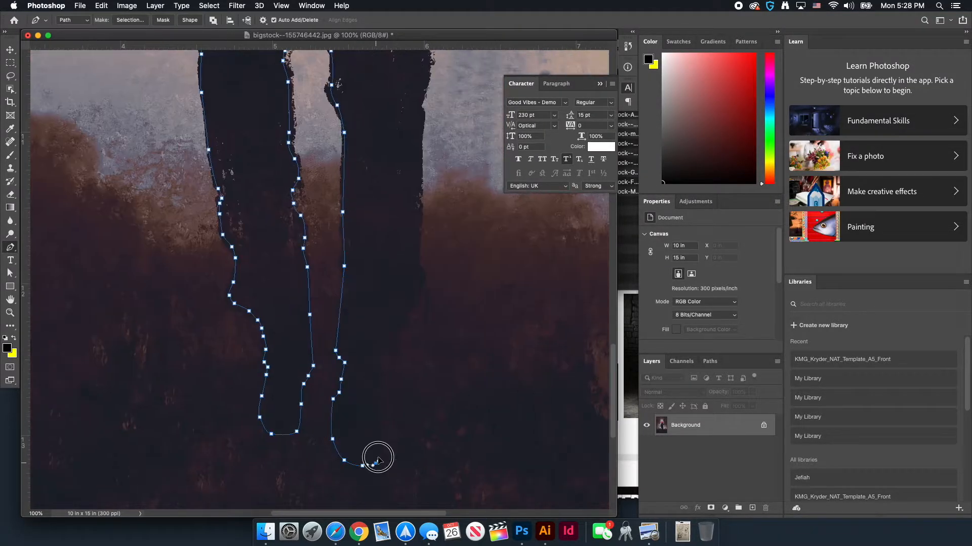
{"action": "left_click", "coordinate": [389, 394]}
{"action": "mouse_move", "coordinate": [375, 152]}
{"action": "left_mouse_down"}
{"action": "mouse_move", "coordinate": [377, 354]}
{"action": "mouse_move", "coordinate": [379, 284]}
{"action": "left_mouse_up"}
{"action": "left_click", "coordinate": [379, 291]}
Trace up the coat's right edge to its top
{"action": "left_click", "coordinate": [380, 266]}
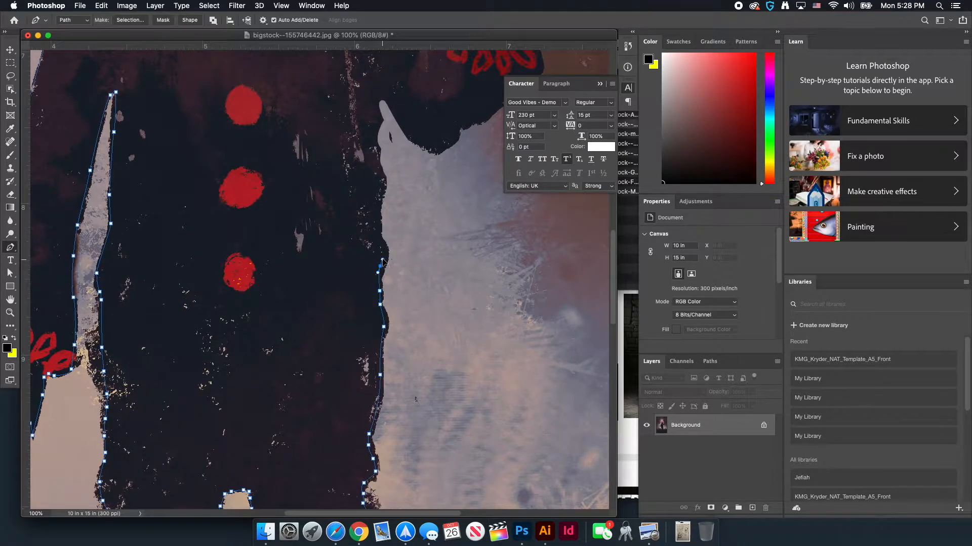
{"action": "left_click", "coordinate": [381, 246]}
{"action": "left_click", "coordinate": [376, 229]}
{"action": "left_click", "coordinate": [377, 216]}
{"action": "left_click", "coordinate": [378, 205]}
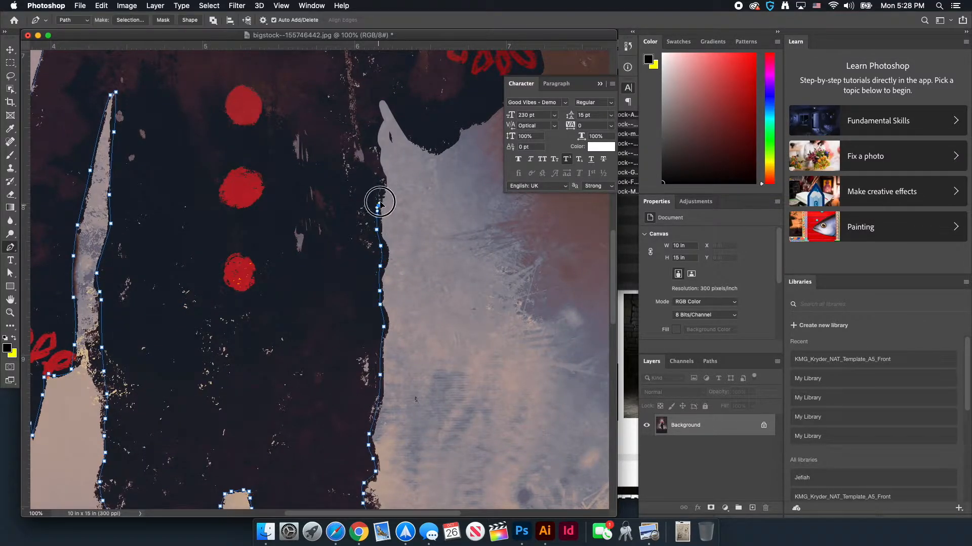
{"action": "left_click", "coordinate": [382, 196]}
{"action": "left_click", "coordinate": [384, 187]}
{"action": "left_click", "coordinate": [384, 179]}
{"action": "left_click", "coordinate": [381, 169]}
{"action": "left_click_drag", "start_coordinate": [352, 155], "coordinate": [353, 256]}
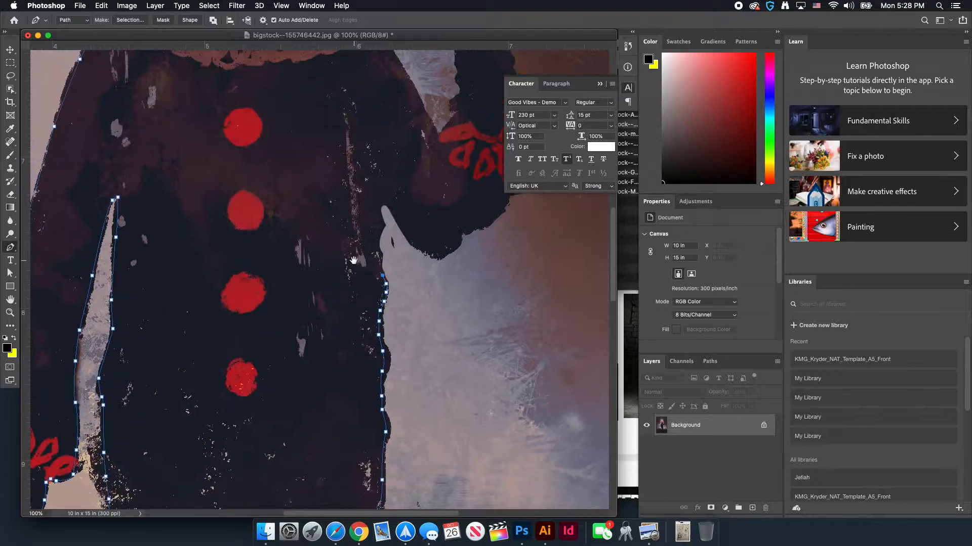
{"action": "left_click", "coordinate": [375, 251]}
{"action": "left_click", "coordinate": [376, 242]}
{"action": "left_click", "coordinate": [379, 233]}
{"action": "left_click", "coordinate": [379, 227]}
{"action": "left_click", "coordinate": [380, 220]}
{"action": "left_click", "coordinate": [379, 213]}
{"action": "left_click", "coordinate": [378, 207]}
{"action": "left_click", "coordinate": [383, 194]}
Continue the path under the raised arm along the coat toward the red bow
{"action": "left_click", "coordinate": [391, 212]}
{"action": "left_click", "coordinate": [395, 219]}
{"action": "left_click", "coordinate": [400, 225]}
{"action": "left_click", "coordinate": [422, 248]}
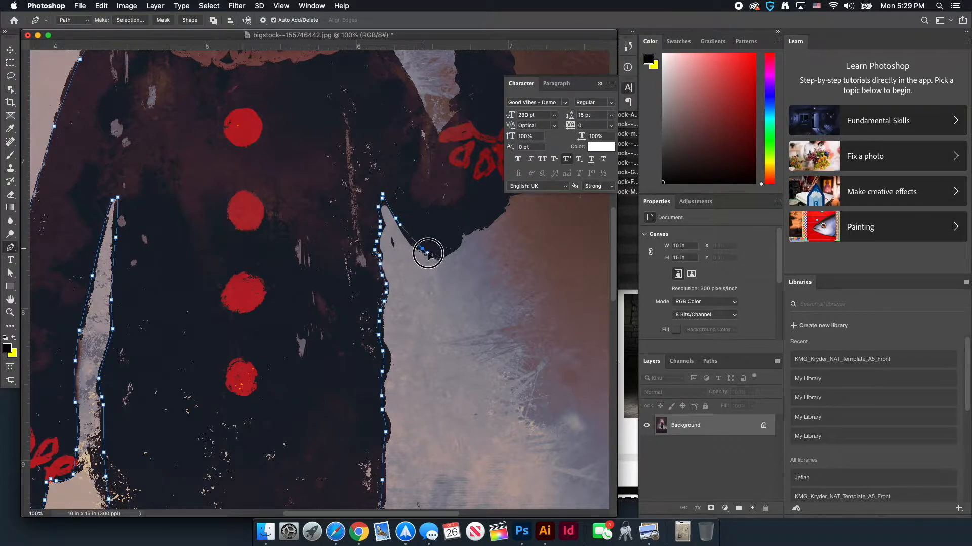
{"action": "left_click_drag", "start_coordinate": [443, 257], "coordinate": [457, 247]}
{"action": "left_click", "coordinate": [456, 246]}
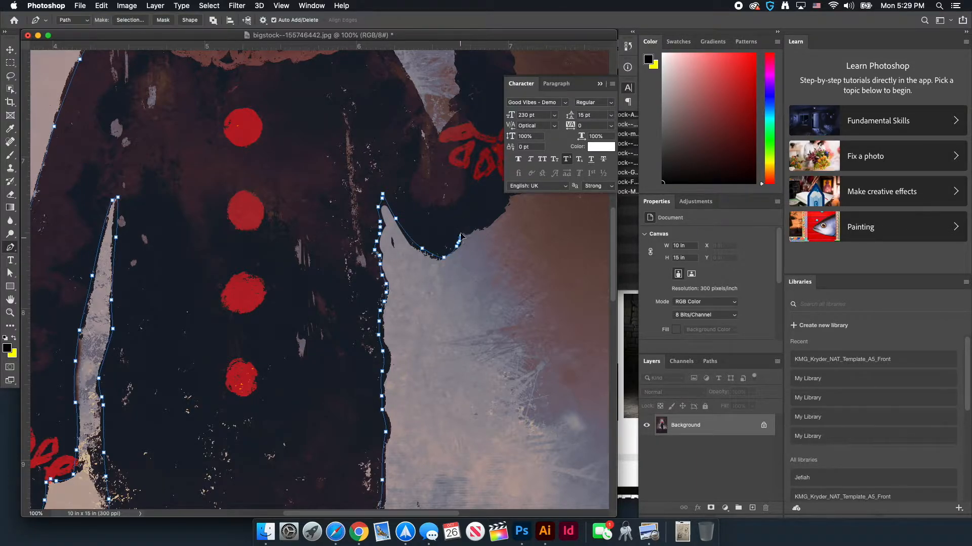
{"action": "left_click", "coordinate": [460, 231]}
{"action": "left_click", "coordinate": [471, 226]}
Zoom out to view the whole traced clown and balloon outline
{"action": "scroll", "coordinate": [469, 211], "scroll_direction": "right", "scroll_amount": 5}
{"action": "scroll", "coordinate": [469, 210], "scroll_direction": "up", "scroll_amount": 4}
{"action": "scroll", "coordinate": [369, 208], "scroll_direction": "up", "scroll_amount": 10}
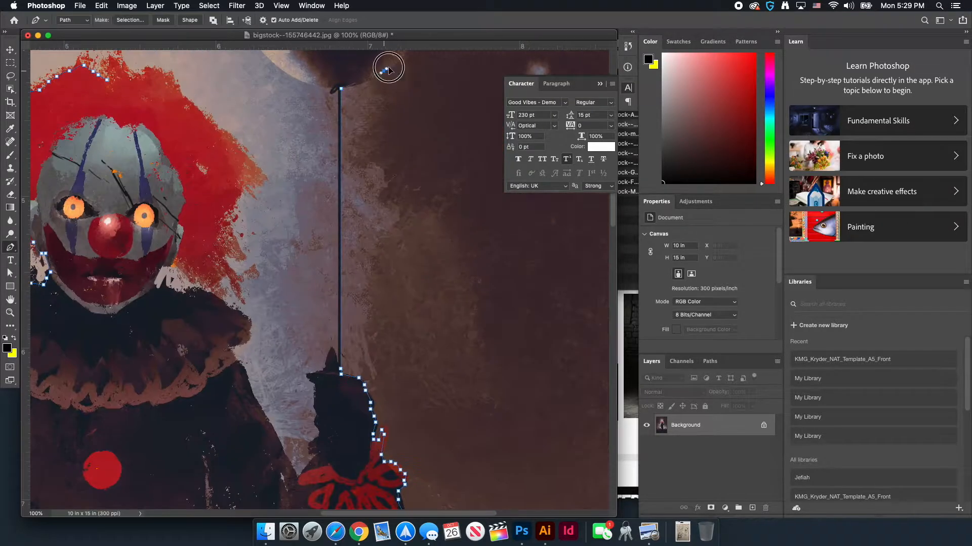
{"action": "scroll", "coordinate": [299, 316], "scroll_direction": "up", "scroll_amount": 8, "text": "alt"}
{"action": "scroll", "coordinate": [429, 355], "scroll_direction": "down", "scroll_amount": 6, "text": "alt"}
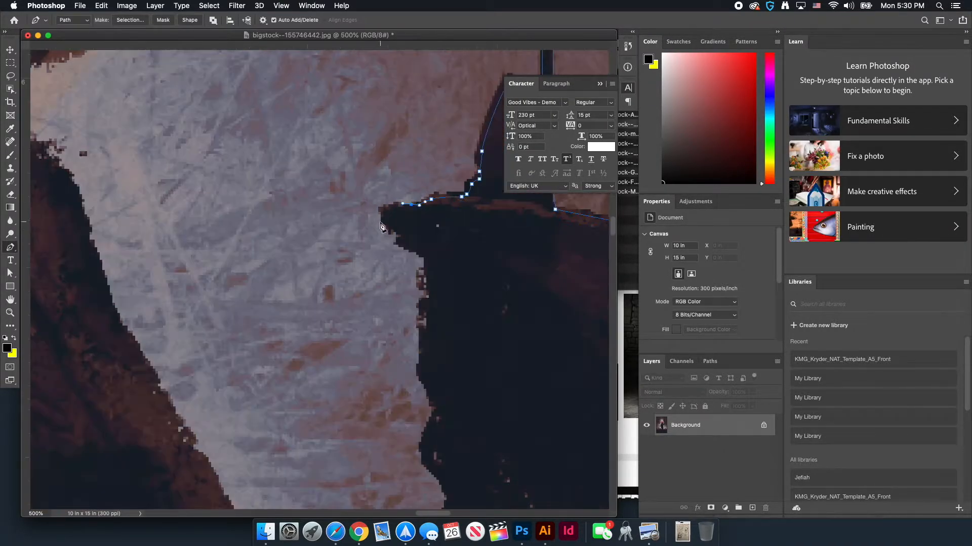
{"action": "scroll", "coordinate": [355, 304], "scroll_direction": "up", "scroll_amount": 6}
{"action": "scroll", "coordinate": [277, 252], "scroll_direction": "up", "scroll_amount": 3, "text": "alt"}
{"action": "key", "text": "super+minus"}
{"action": "key", "text": "super+minus"}
{"action": "key", "text": "super+minus"}
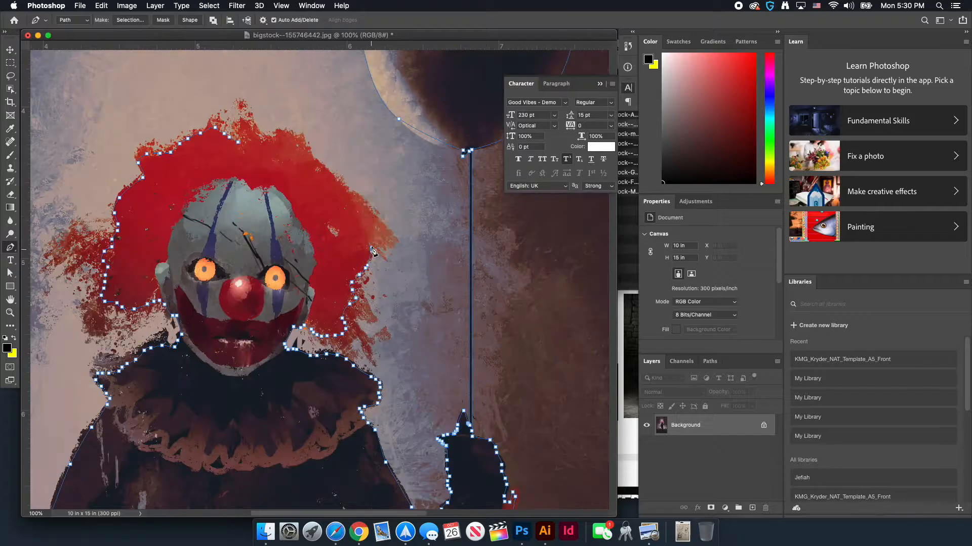
{"action": "key", "text": "super+minus"}
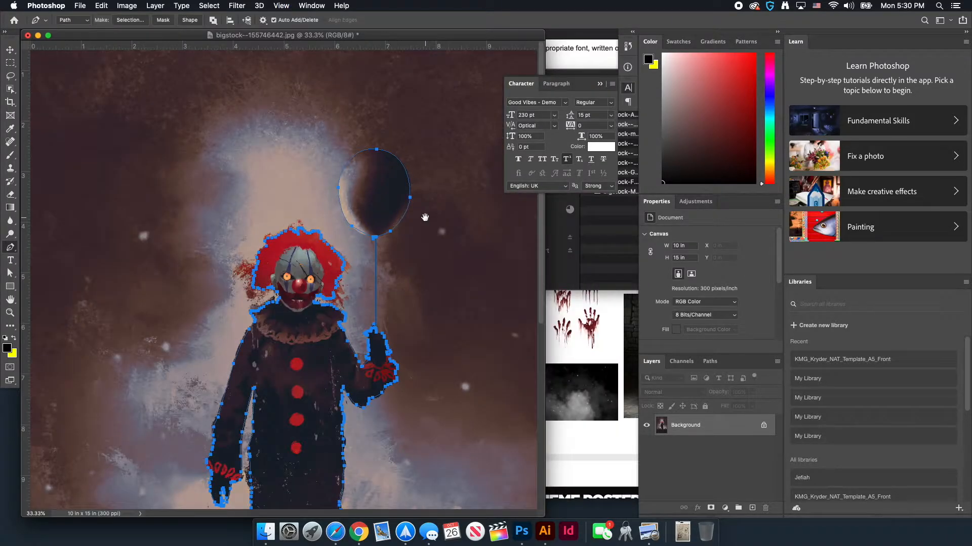
{"action": "scroll", "coordinate": [428, 202], "scroll_direction": "down", "scroll_amount": 5}
{"action": "scroll", "coordinate": [383, 338], "scroll_direction": "up", "scroll_amount": 2}
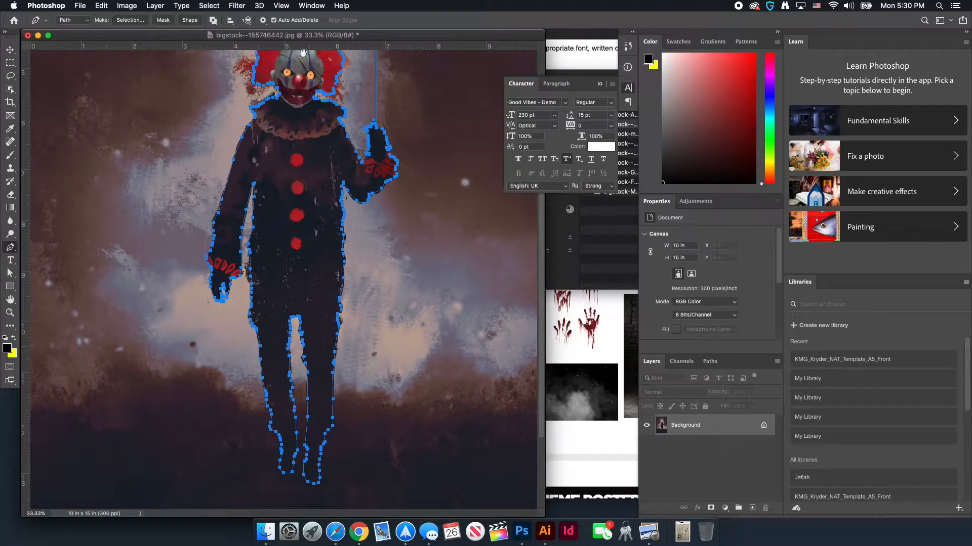
{"action": "key", "text": "super+minus"}
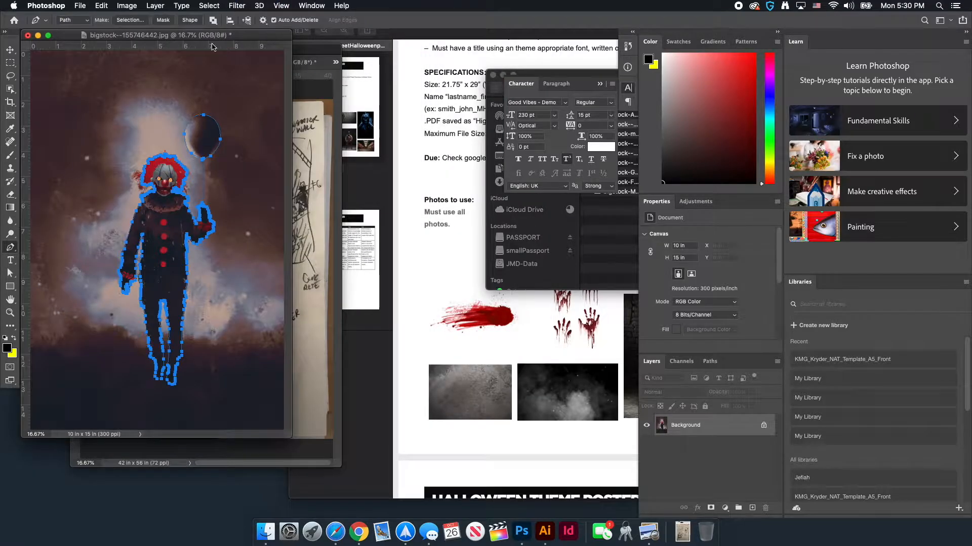
Save the clown JPEG with its work path, accepting the JPEG options
{"action": "key", "text": "super+s"}
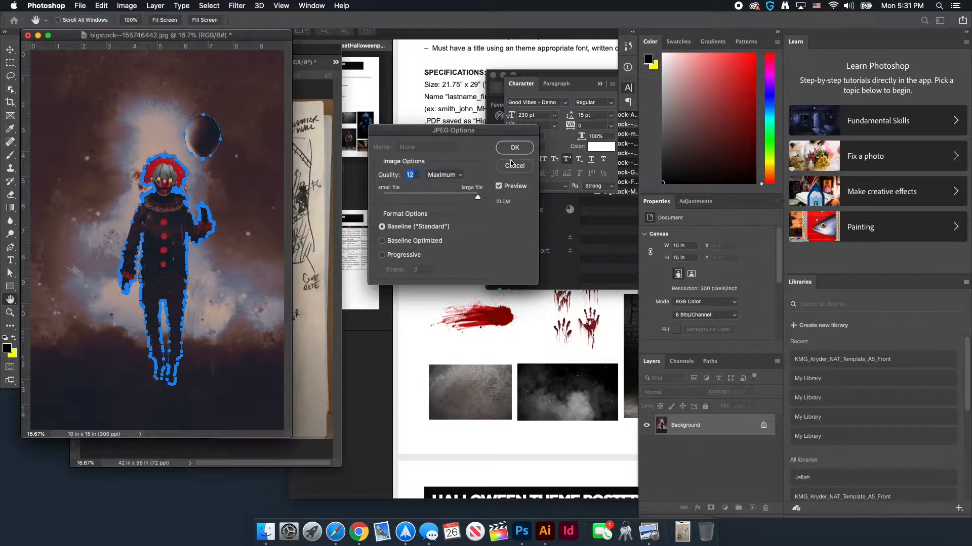
{"action": "key", "text": "Return"}
{"action": "key", "text": "p"}
Check the stored path in Paths, move the clown window aside, and bring up the assignment PDF
{"action": "left_click_drag", "start_coordinate": [219, 36], "coordinate": [431, 125]}
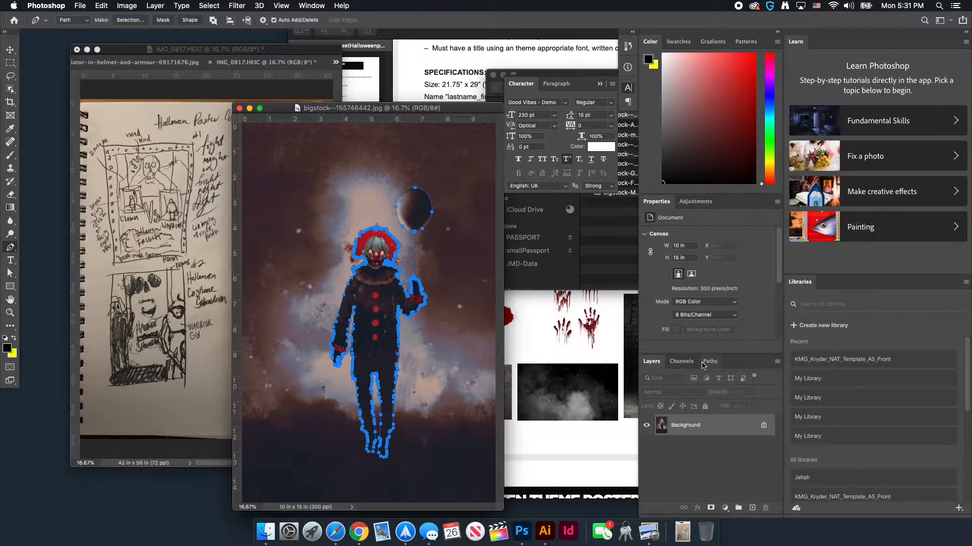
{"action": "left_click", "coordinate": [710, 361]}
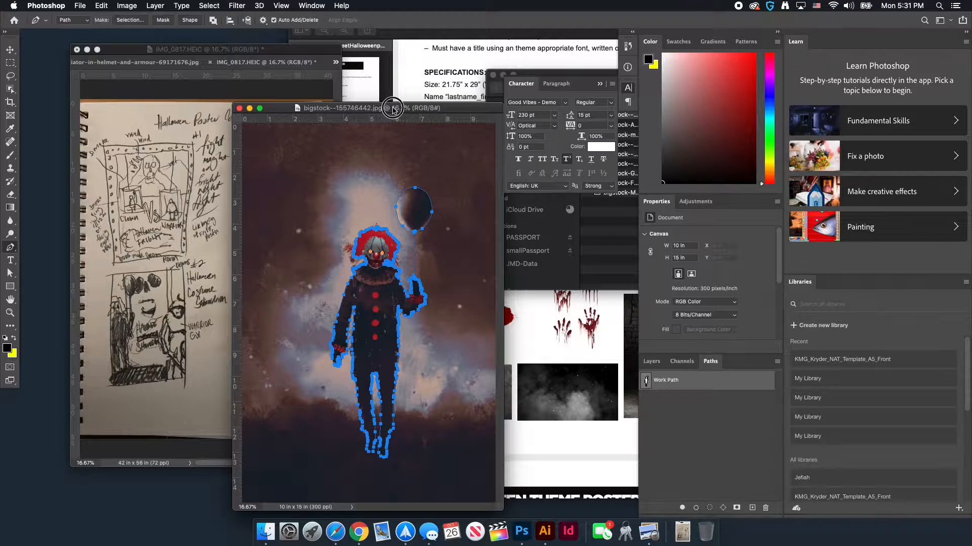
{"action": "left_click_drag", "start_coordinate": [393, 107], "coordinate": [193, 108]}
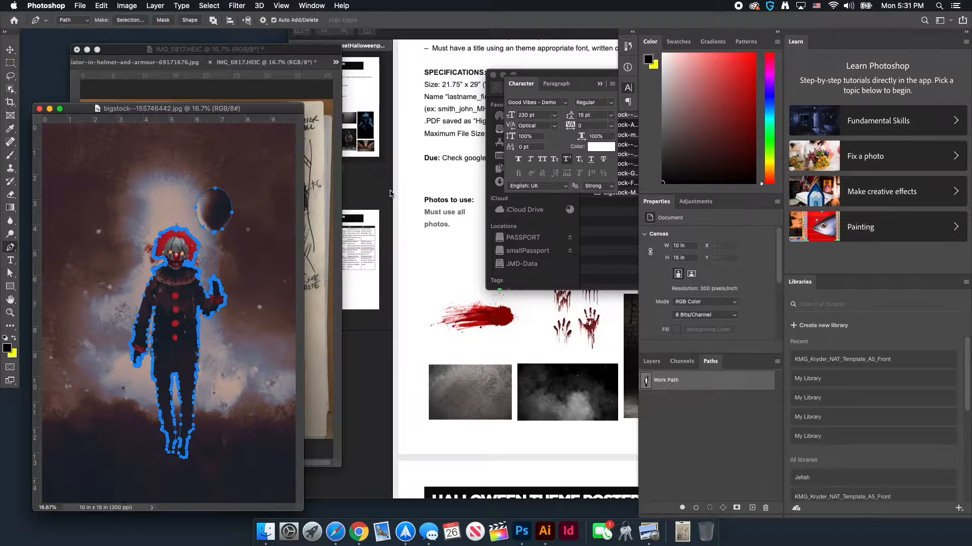
{"action": "left_click", "coordinate": [419, 189]}
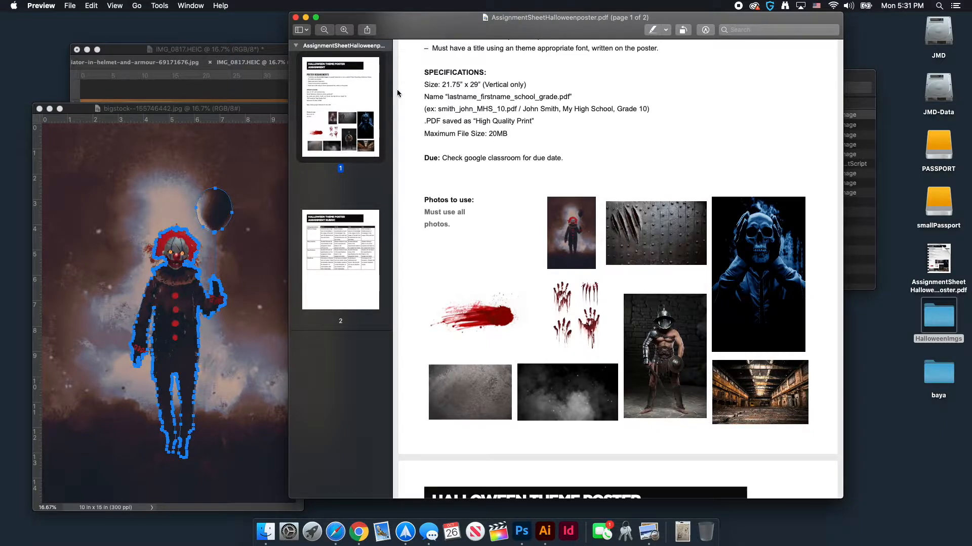
Read the 21.75 × 29 in poster requirements, then return to Photoshop and close the Character panel
{"action": "scroll", "coordinate": [449, 101], "scroll_direction": "up", "scroll_amount": 3}
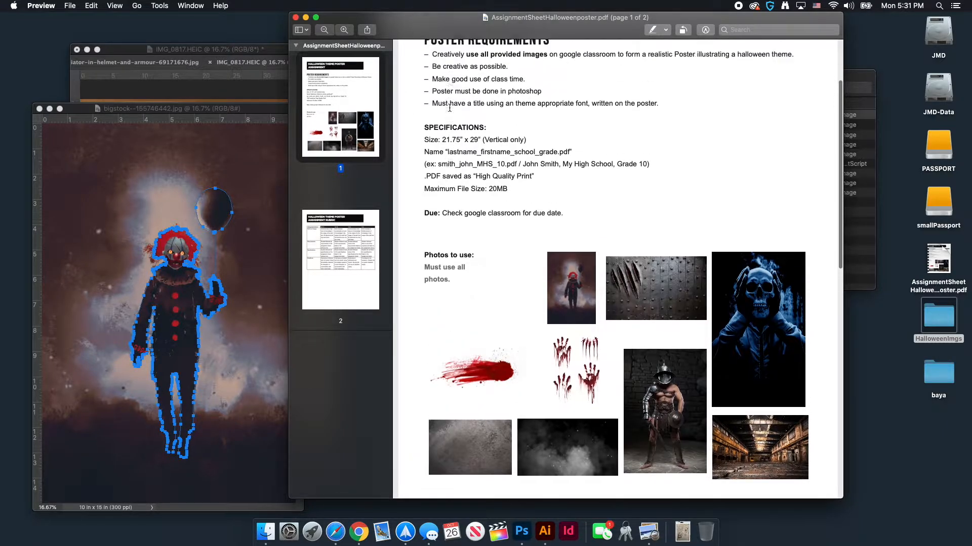
{"action": "scroll", "coordinate": [450, 101], "scroll_direction": "down", "scroll_amount": 1}
{"action": "left_click", "coordinate": [227, 107]}
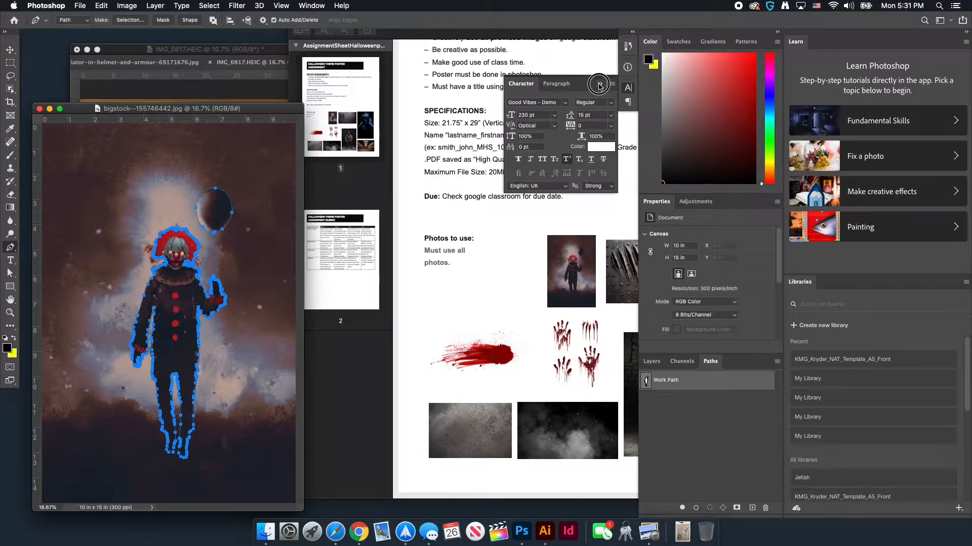
{"action": "left_click", "coordinate": [600, 83]}
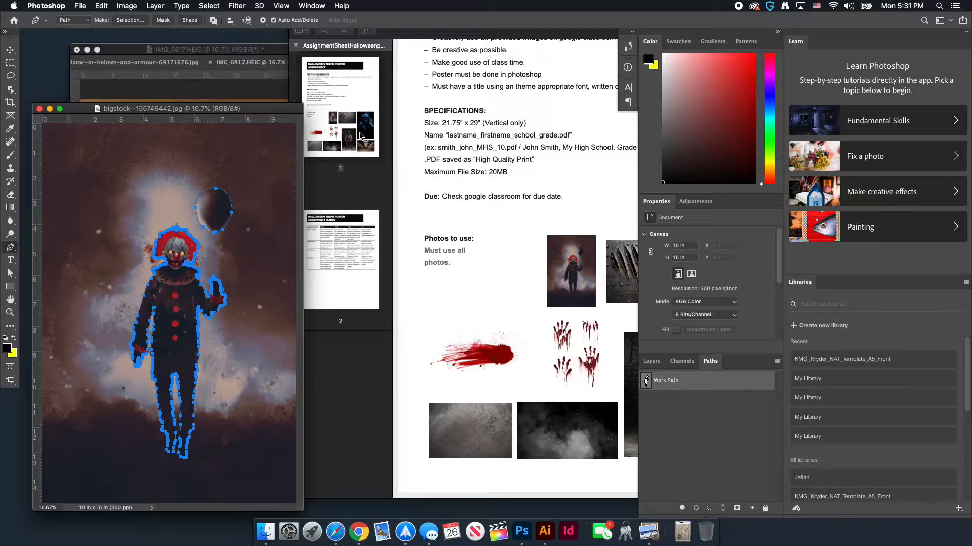
Start a new document and enter the student's surname as the file name
{"action": "left_click", "coordinate": [80, 6]}
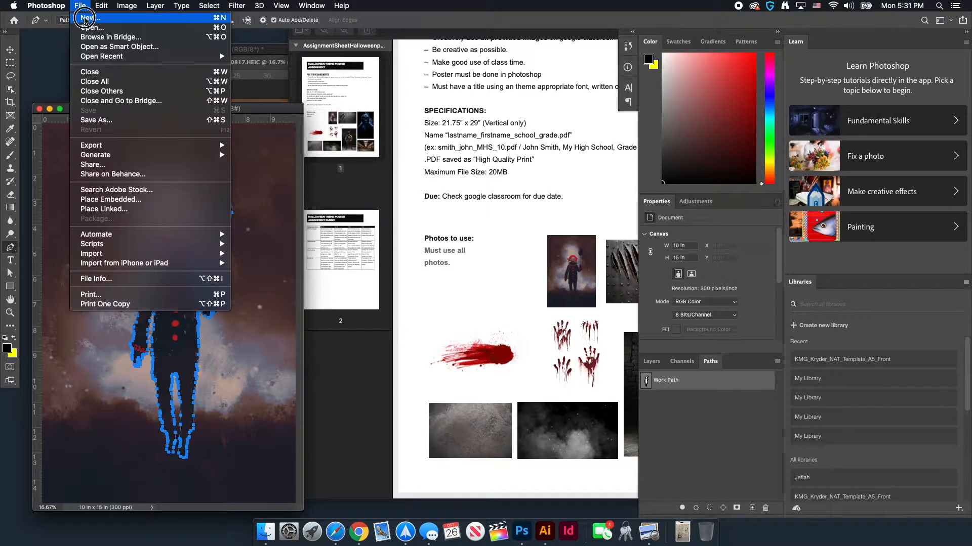
{"action": "left_click", "coordinate": [89, 15]}
{"action": "left_click_drag", "start_coordinate": [294, 167], "coordinate": [275, 62]}
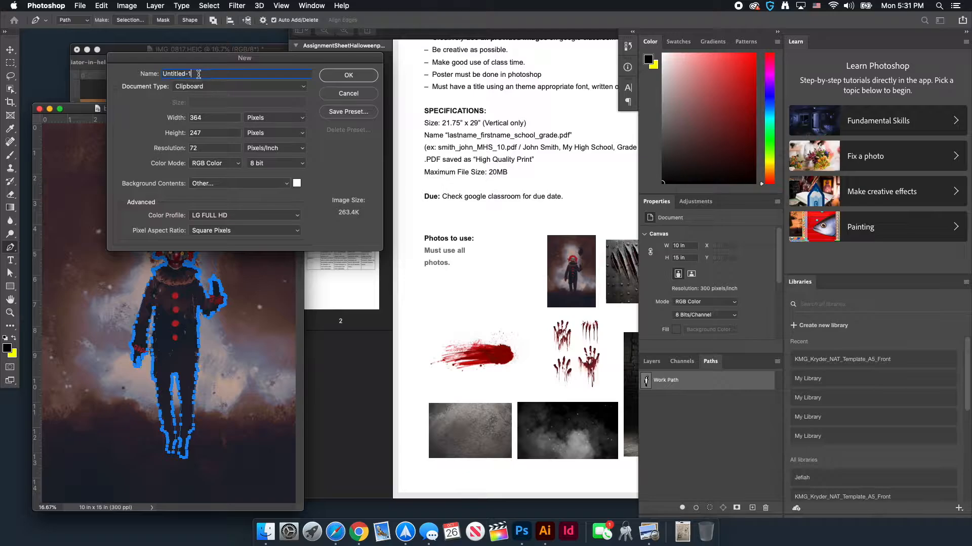
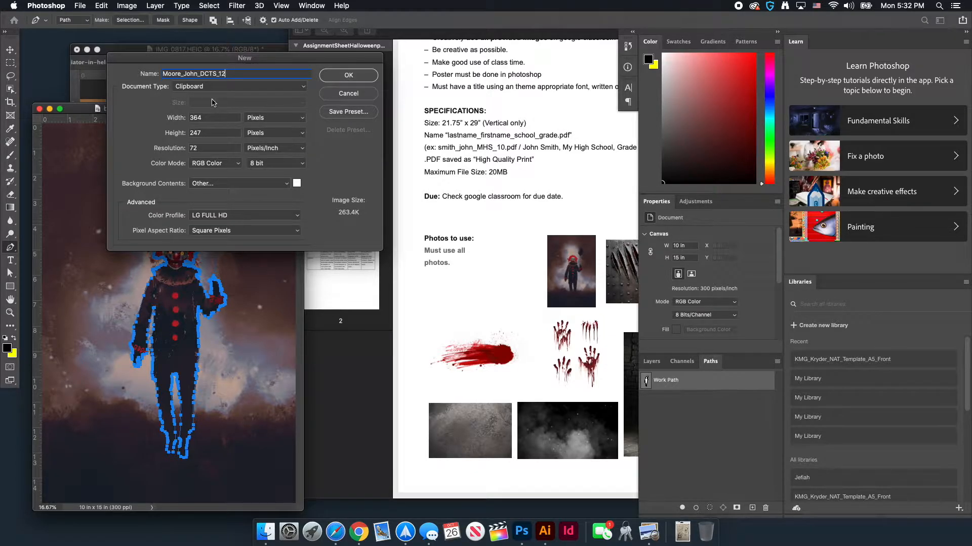
Set the size to 21.75 × 29 inches at 300 pixels/inch, keeping RGB Color
{"action": "left_click", "coordinate": [247, 119]}
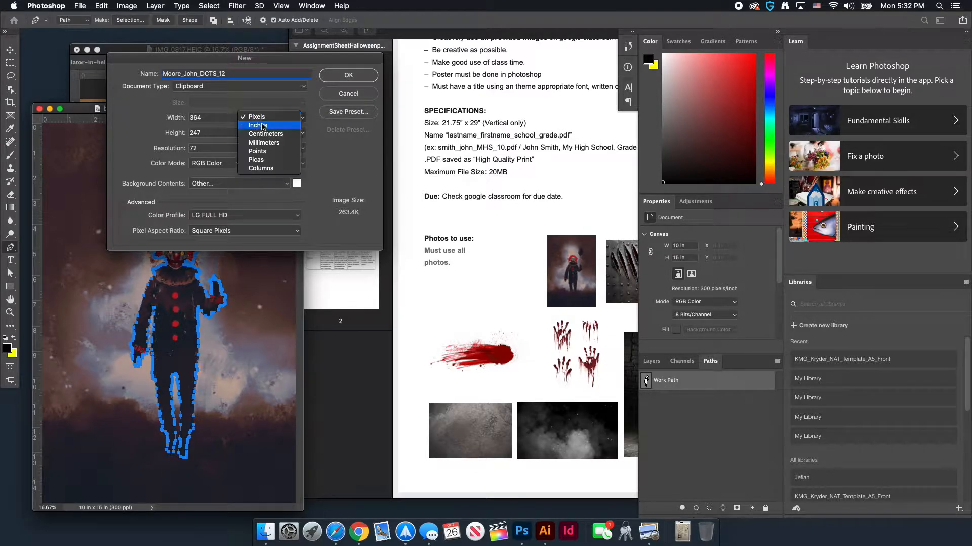
{"action": "left_click", "coordinate": [255, 127]}
{"action": "left_click_drag", "start_coordinate": [208, 121], "coordinate": [172, 118]}
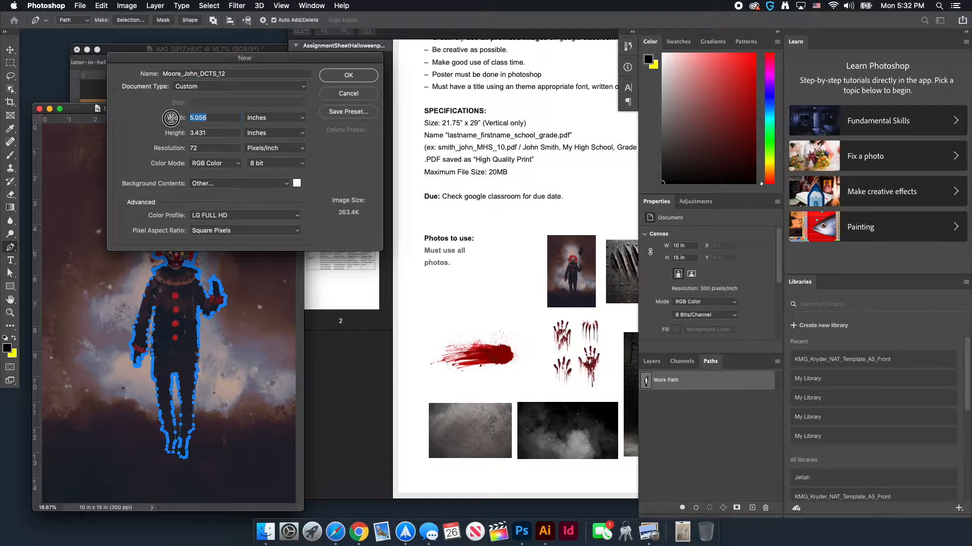
{"action": "type", "text": "2"}
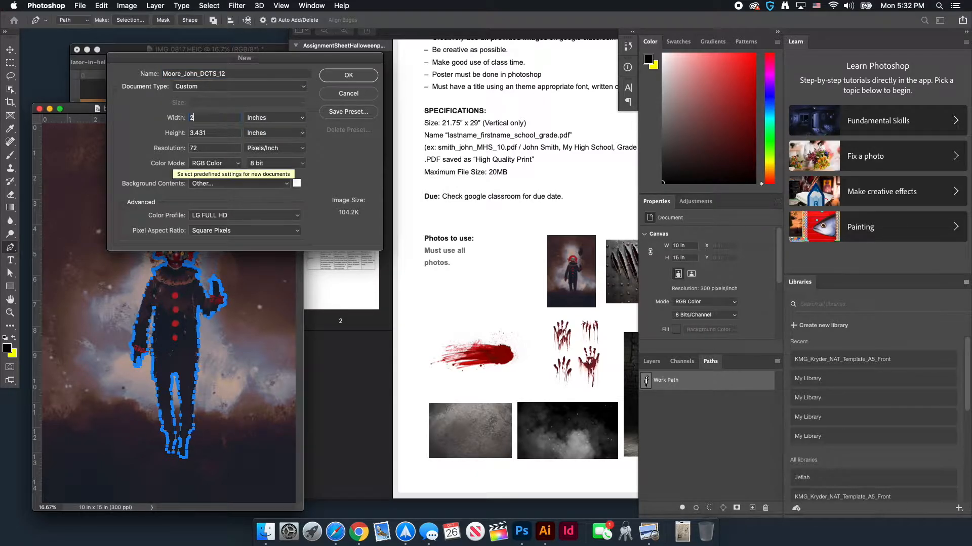
{"action": "type", "text": "1.75"}
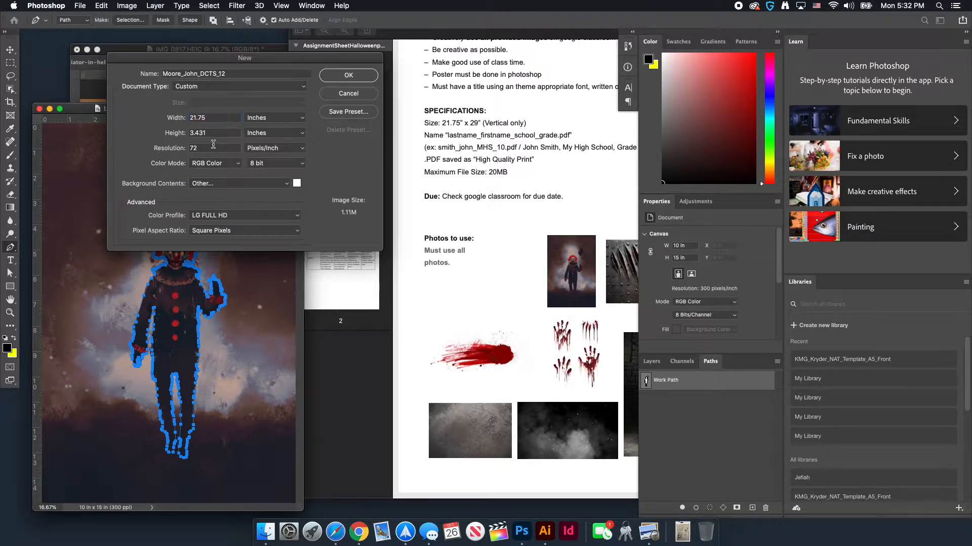
{"action": "left_click_drag", "start_coordinate": [215, 133], "coordinate": [171, 134]}
{"action": "type", "text": "29"}
{"action": "key", "text": "Tab"}
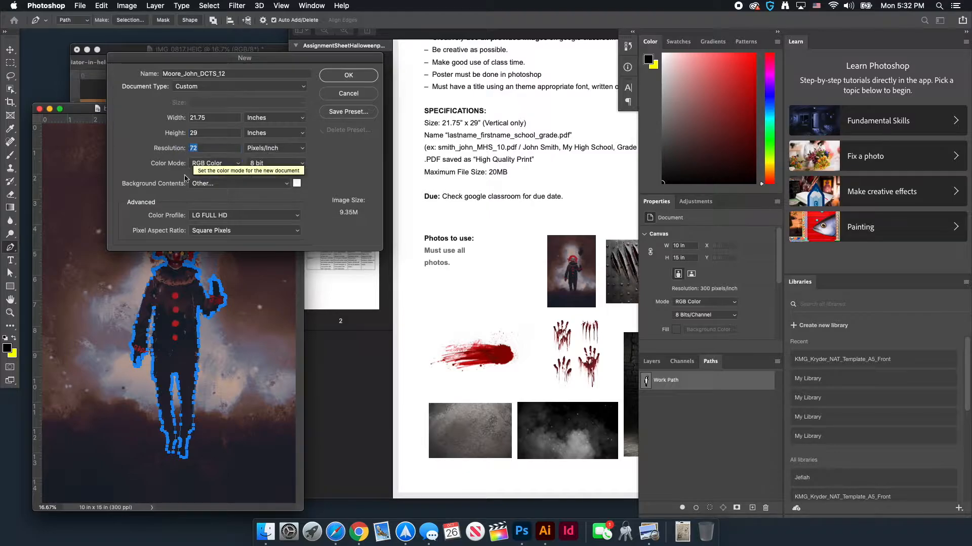
{"action": "type", "text": "00"}
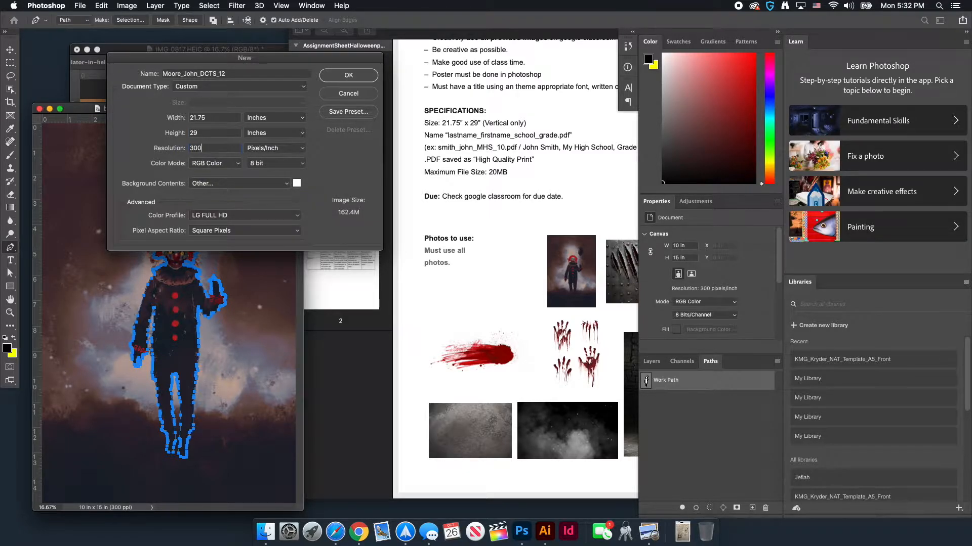
{"action": "left_click", "coordinate": [226, 168]}
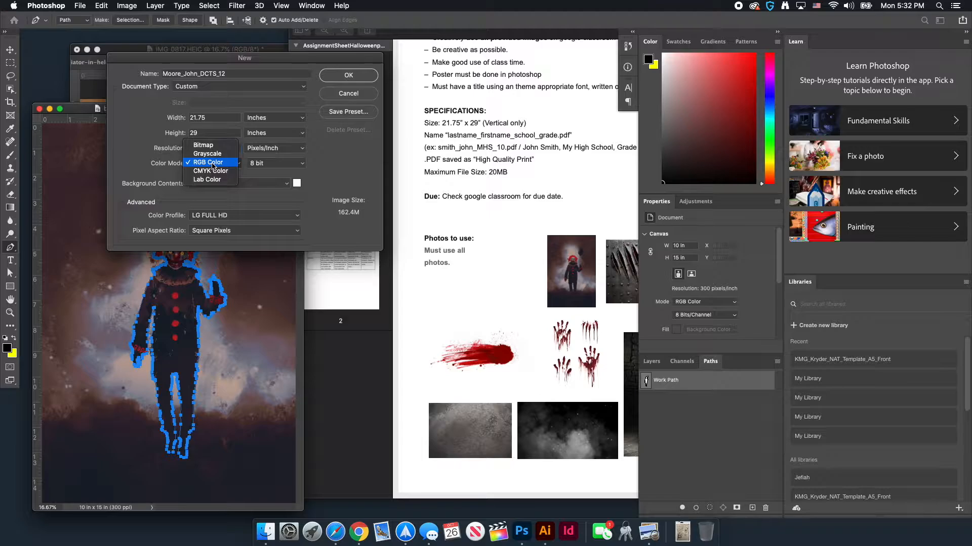
{"action": "left_click", "coordinate": [213, 167]}
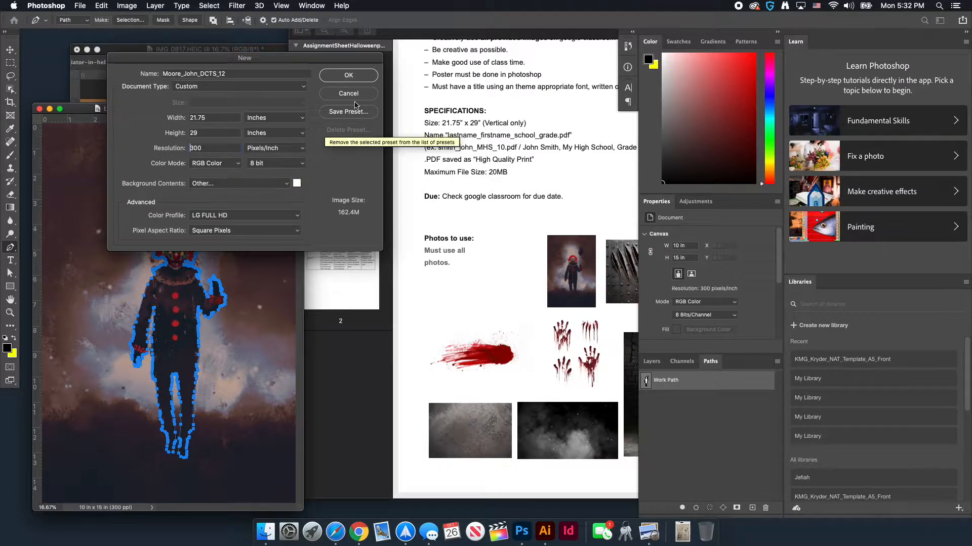
Create the blank 21.75 x 29 in poster and bring the clown image back to front
{"action": "left_click", "coordinate": [348, 75]}
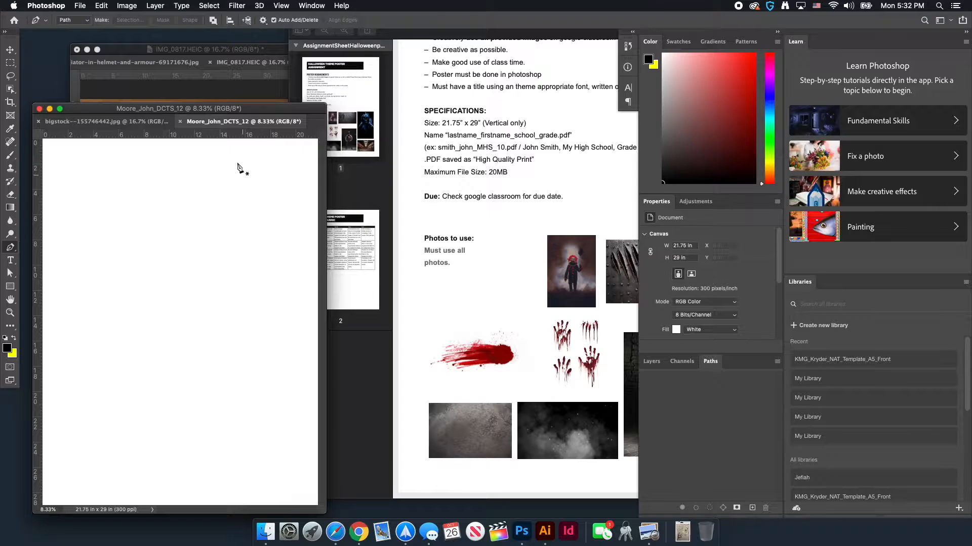
{"action": "left_click", "coordinate": [10, 50]}
{"action": "left_click", "coordinate": [122, 122]}
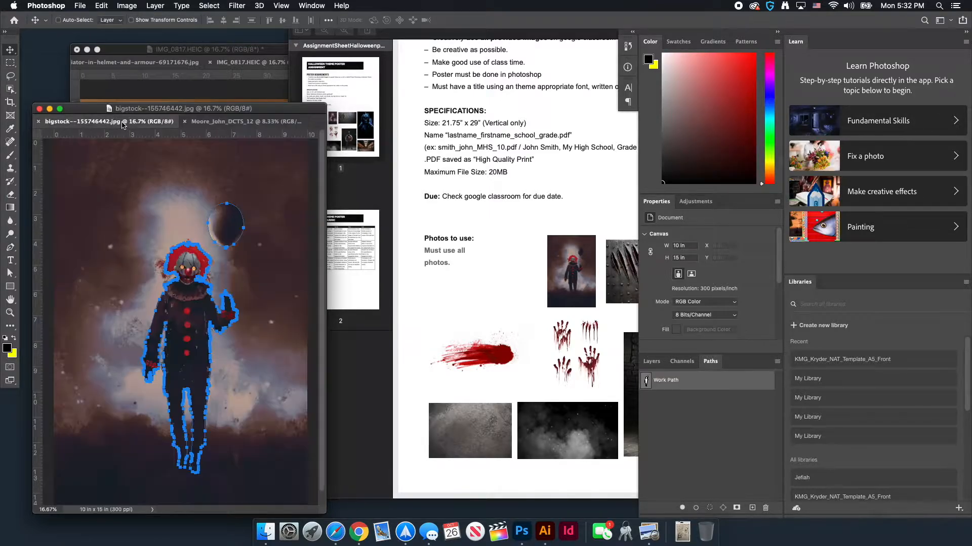
{"action": "left_click_drag", "start_coordinate": [254, 111], "coordinate": [262, 78]}
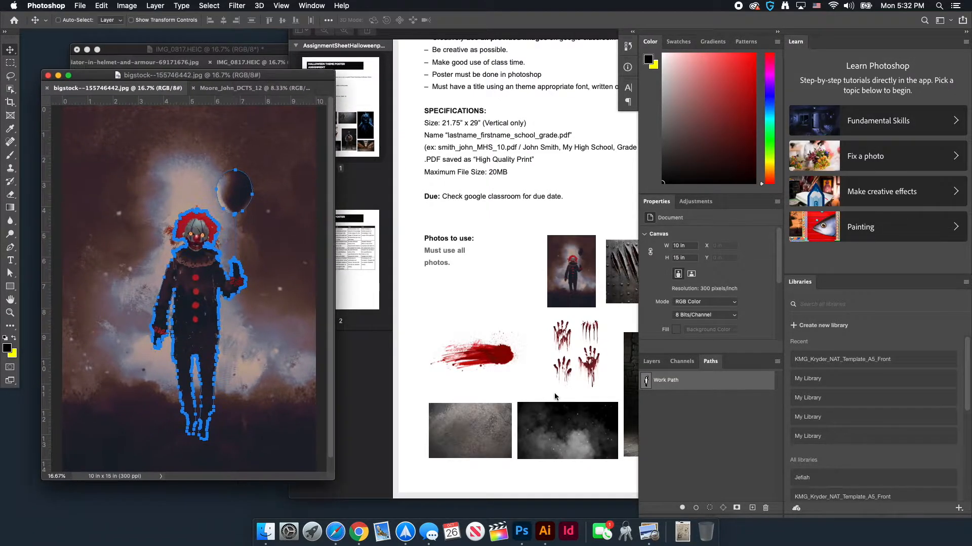
Load the clown's Work Path as a selection and copy the clown and balloon
{"action": "left_click", "coordinate": [647, 384], "text": "super"}
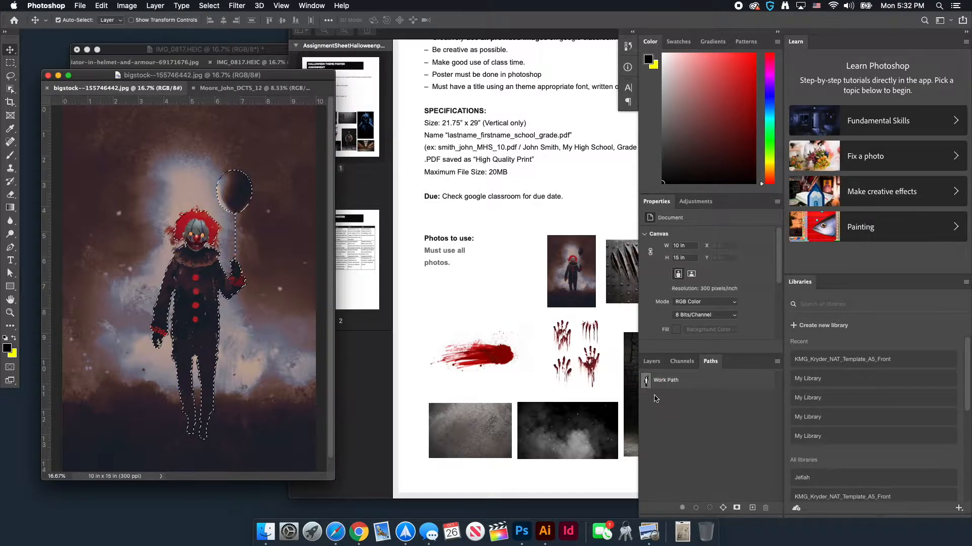
{"action": "left_click_drag", "start_coordinate": [646, 383], "coordinate": [708, 506]}
{"action": "left_click", "coordinate": [101, 6]}
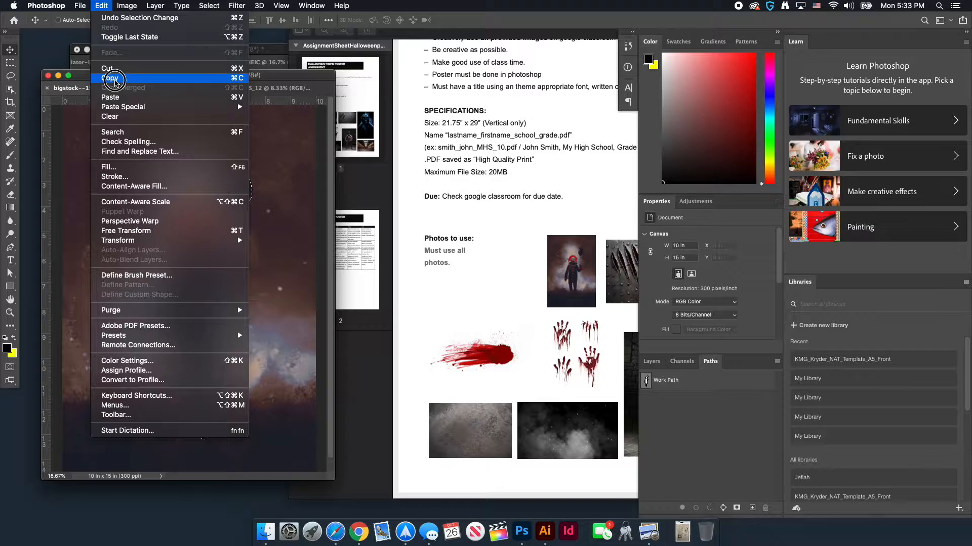
{"action": "left_click", "coordinate": [115, 81]}
Paste the clown into the new poster as Layer 1 and show its layers
{"action": "left_click", "coordinate": [237, 89]}
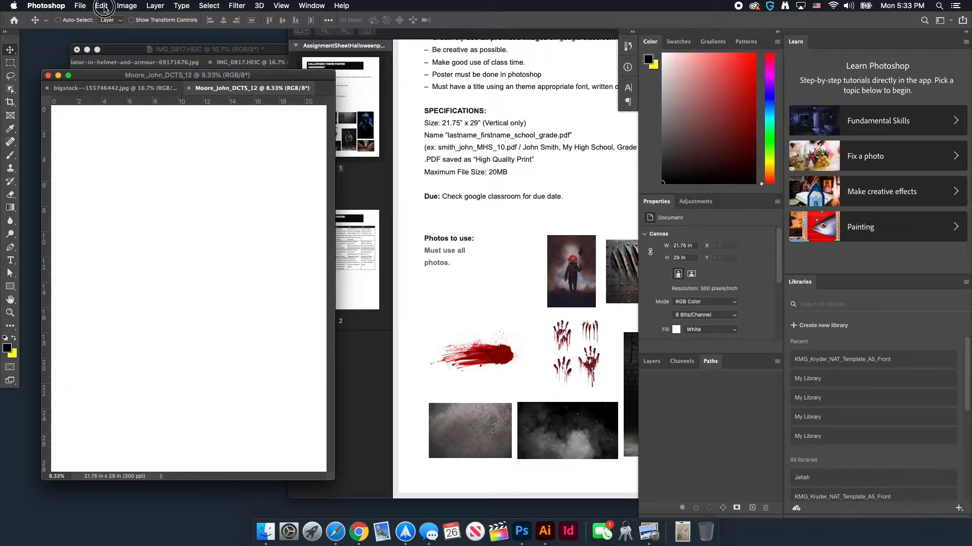
{"action": "left_click", "coordinate": [101, 5]}
{"action": "left_click", "coordinate": [111, 98]}
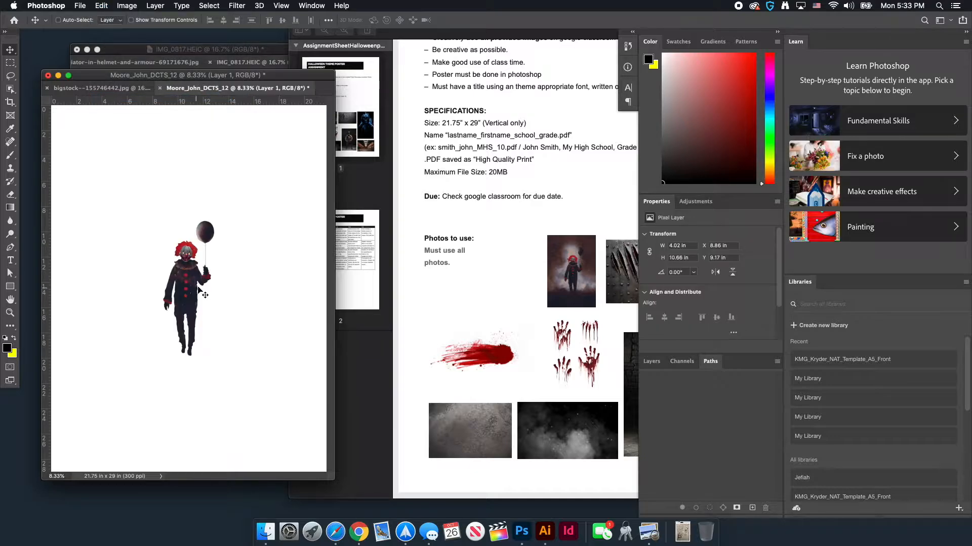
{"action": "left_click", "coordinate": [651, 363]}
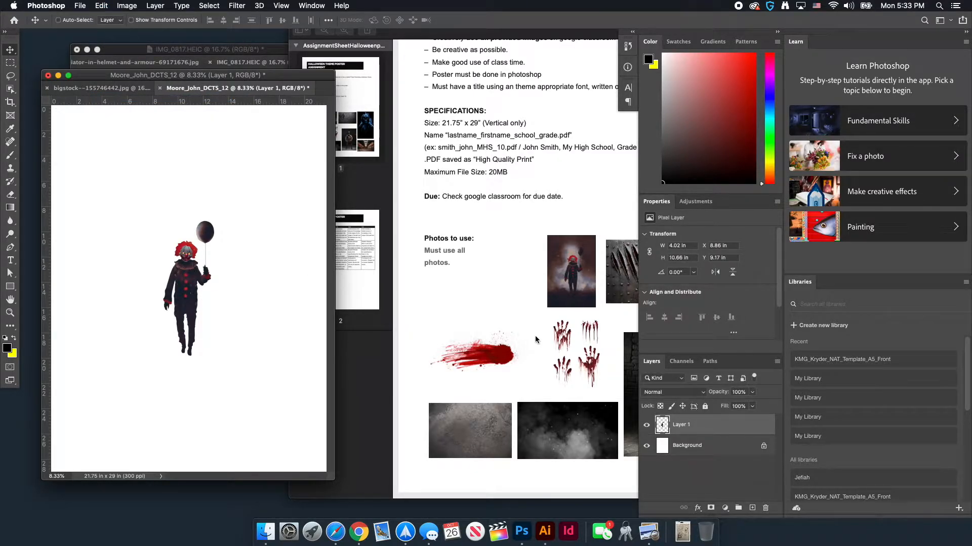
Convert the pasted clown layer into a smart object and zoom out on the poster
{"action": "right_click", "coordinate": [746, 425]}
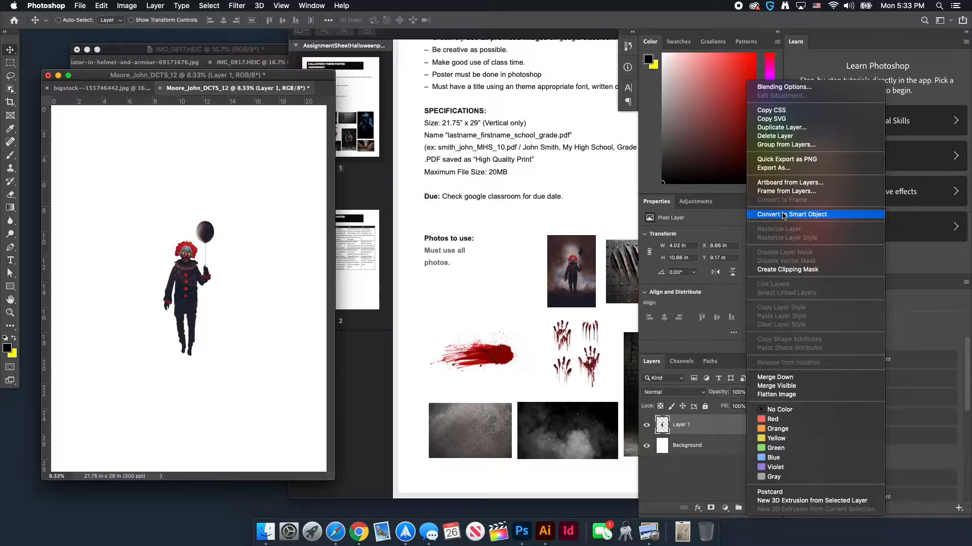
{"action": "left_click", "coordinate": [784, 215]}
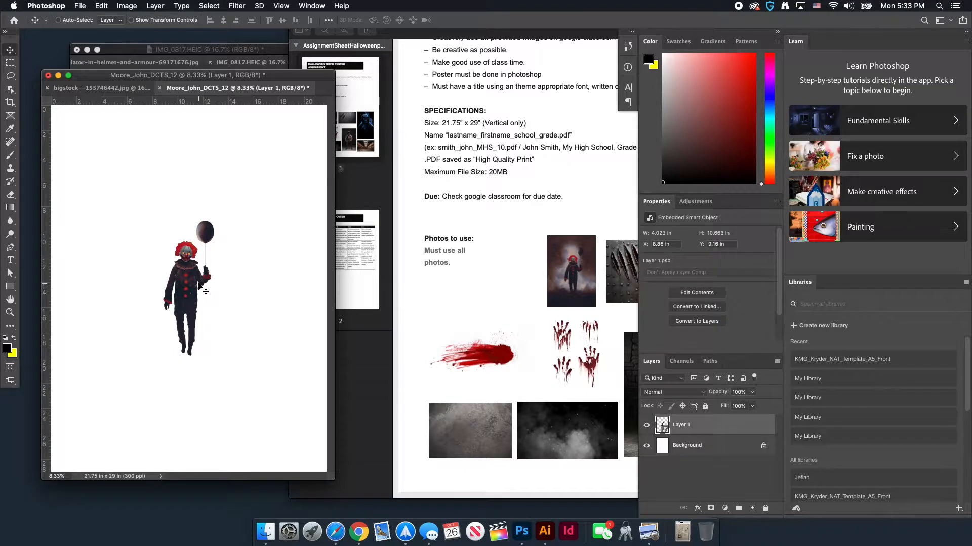
{"action": "key", "text": "super+equal"}
{"action": "key", "text": "super+equal"}
{"action": "key", "text": "super+equal"}
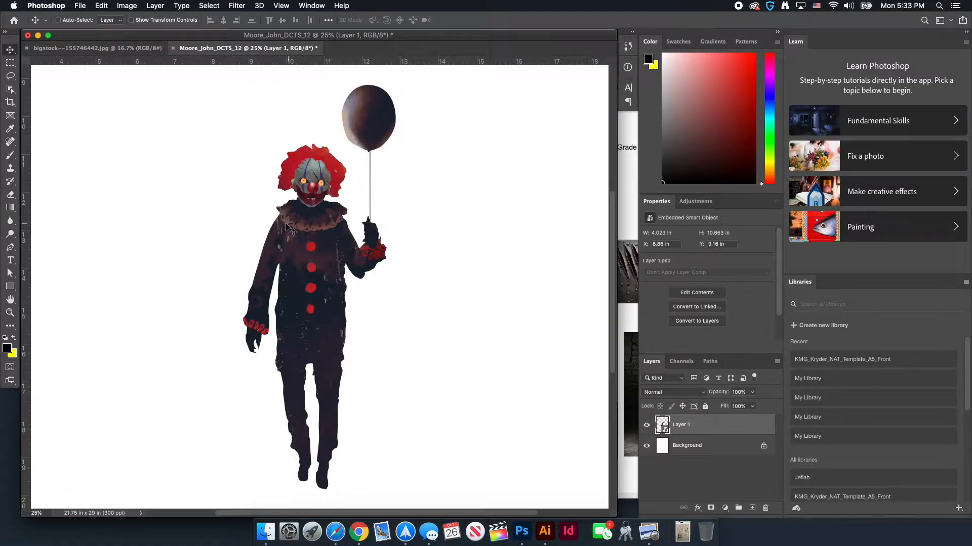
{"action": "key", "text": "super+minus"}
{"action": "key", "text": "super+minus"}
{"action": "key", "text": "super+minus"}
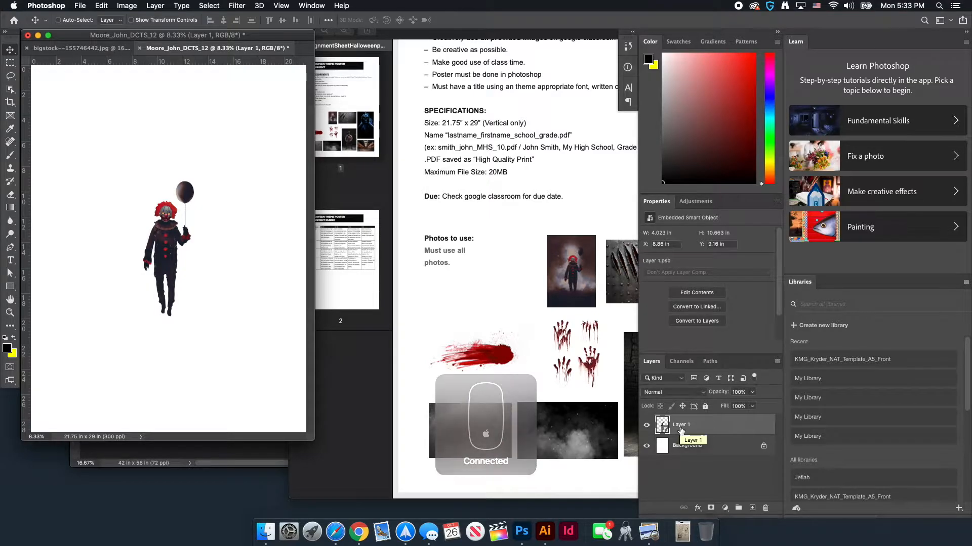
Rename Layer 1 to 'clown' and pull the poster into its own floating window
{"action": "double_click", "coordinate": [681, 426]}
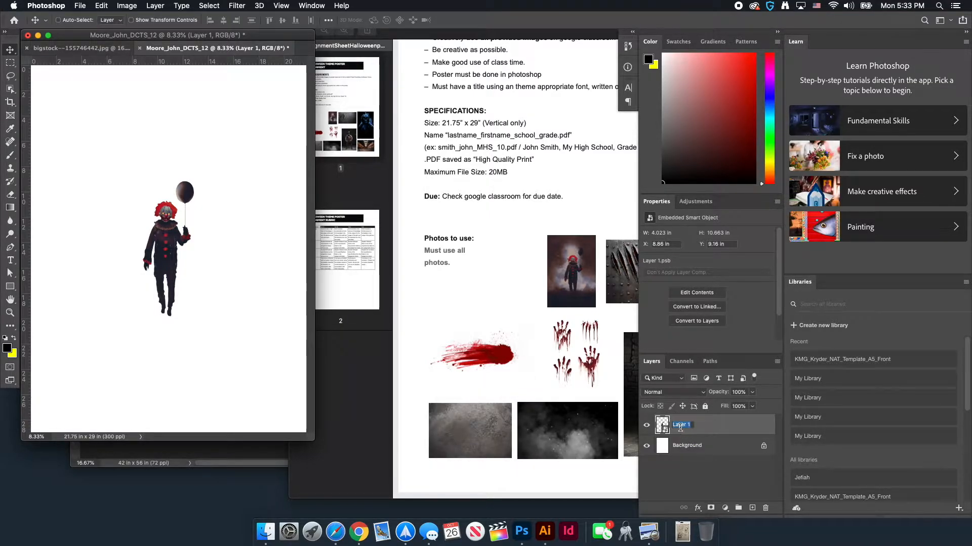
{"action": "type", "text": "clown"}
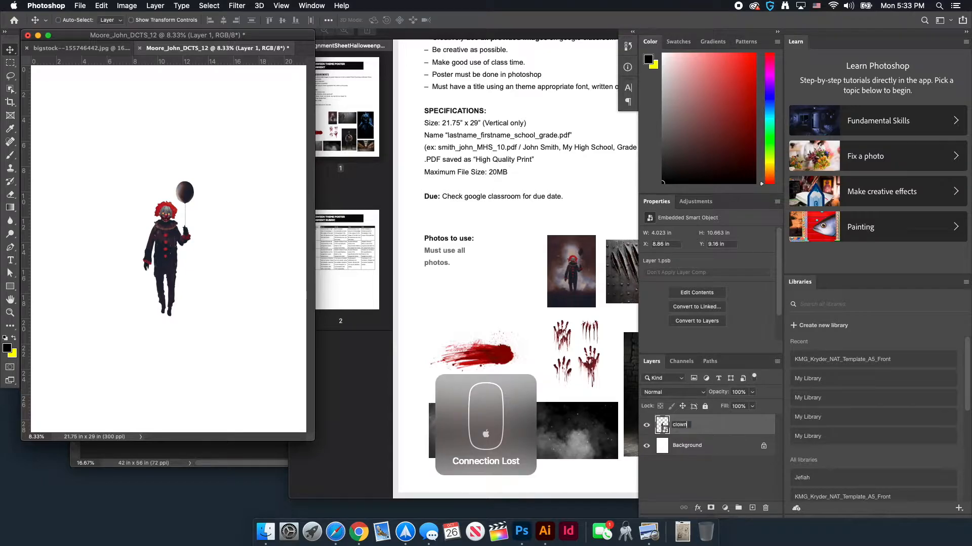
{"action": "key", "text": "Return"}
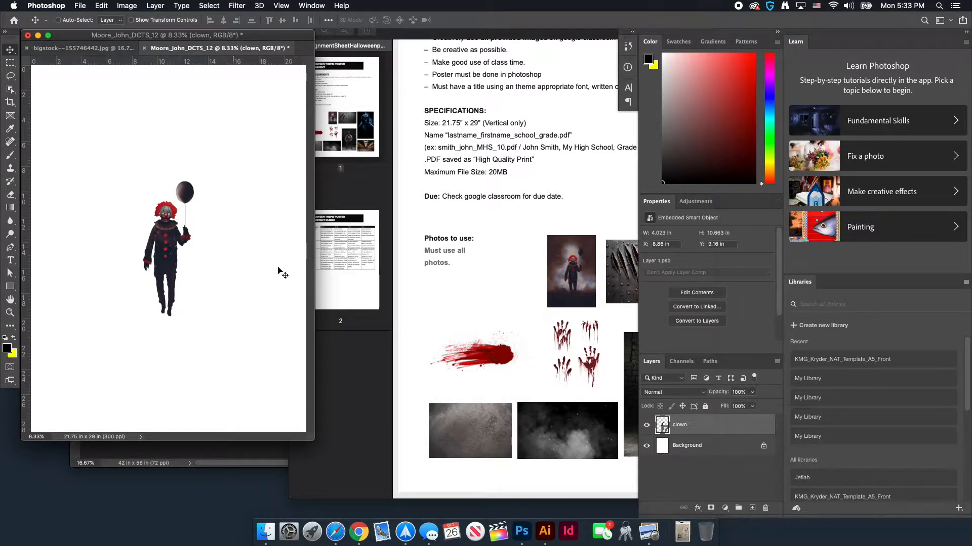
{"action": "left_click_drag", "start_coordinate": [187, 50], "coordinate": [299, 64]}
Close the clown source photo and bring the gladiator photo forward
{"action": "left_click", "coordinate": [104, 178]}
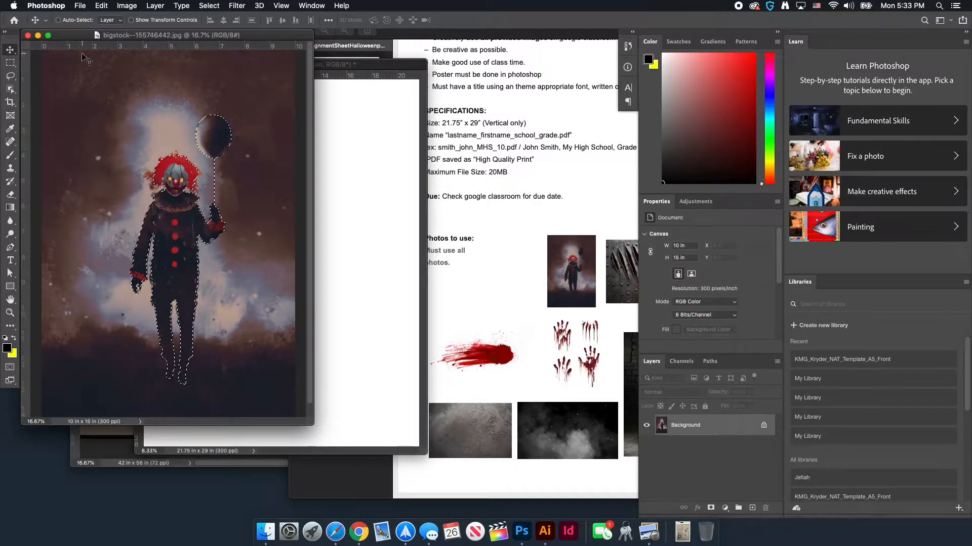
{"action": "left_click_drag", "start_coordinate": [63, 37], "coordinate": [83, 50]}
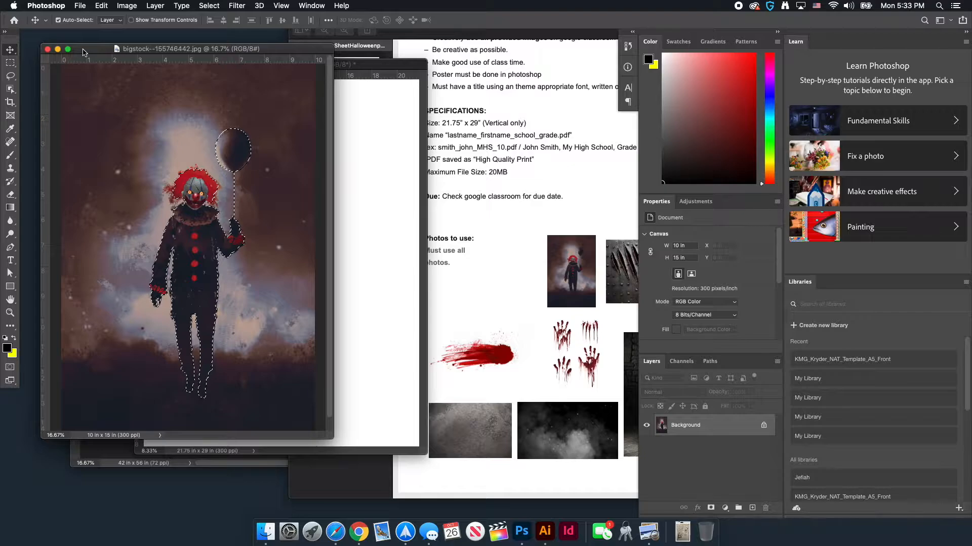
{"action": "key", "text": "super+w"}
{"action": "left_click", "coordinate": [131, 52]}
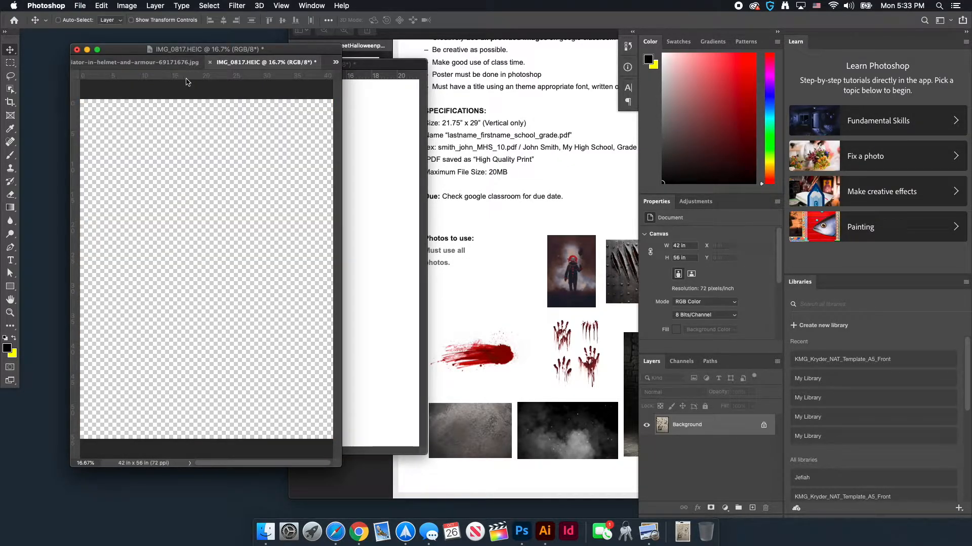
{"action": "key", "text": "super+0"}
{"action": "key", "text": "super+0"}
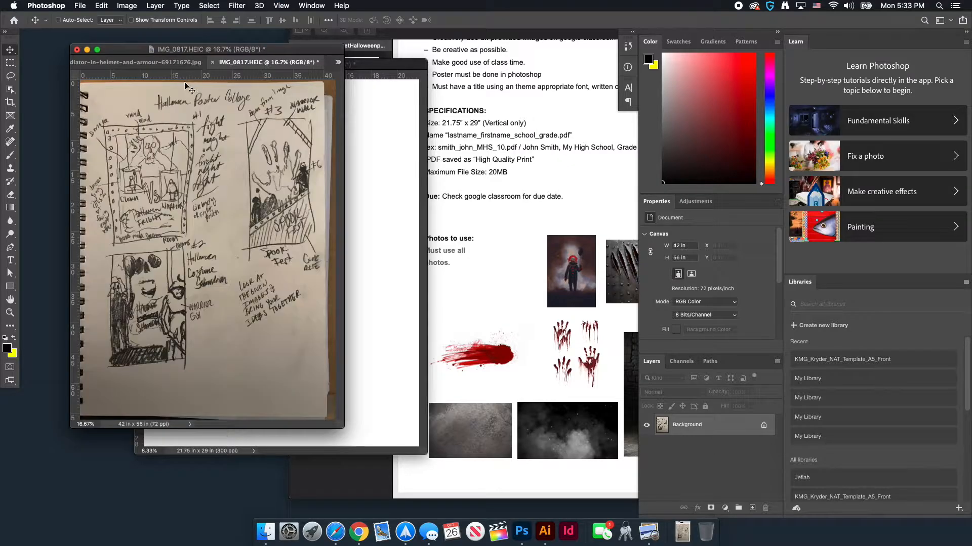
{"action": "left_click", "coordinate": [136, 62]}
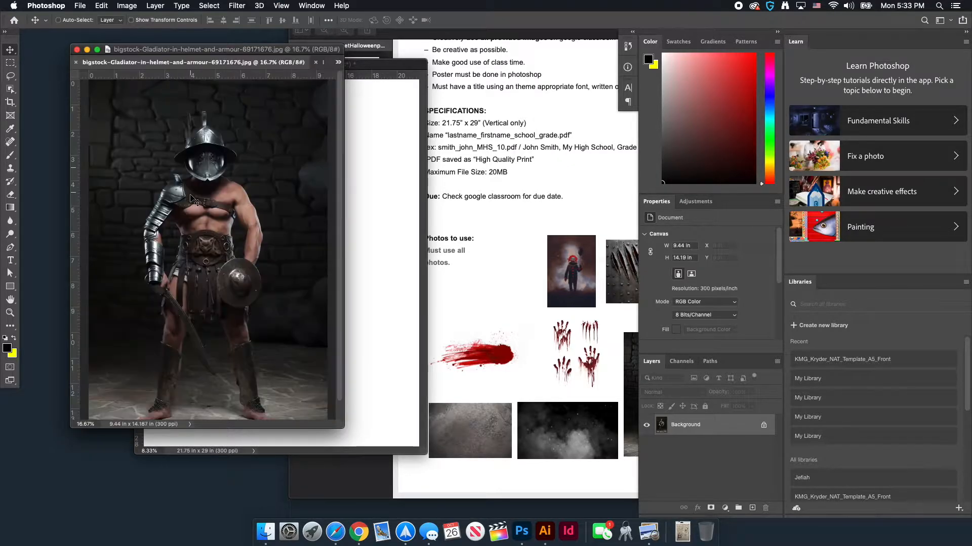
Load the gladiator's outline path as a selection and copy it
{"action": "left_click", "coordinate": [709, 361]}
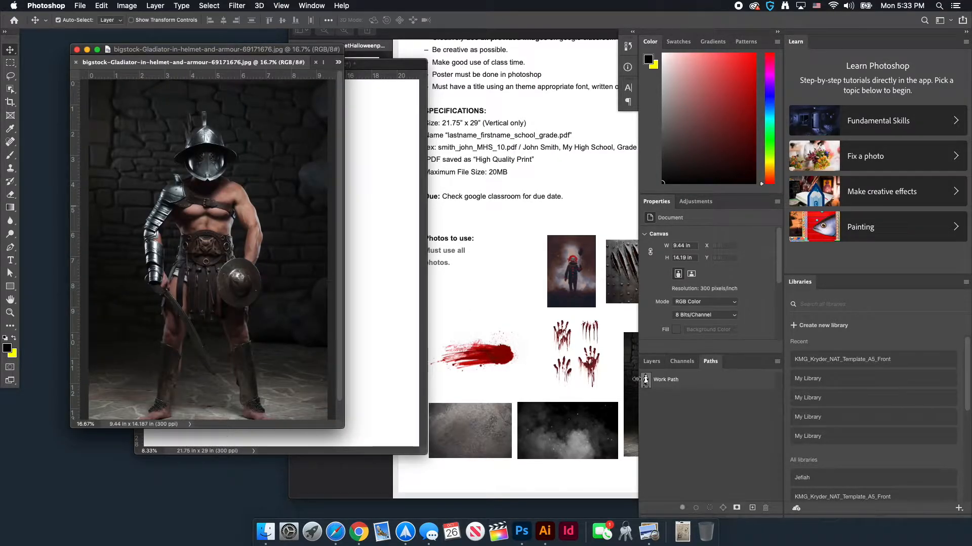
{"action": "left_click", "coordinate": [645, 380], "text": "super"}
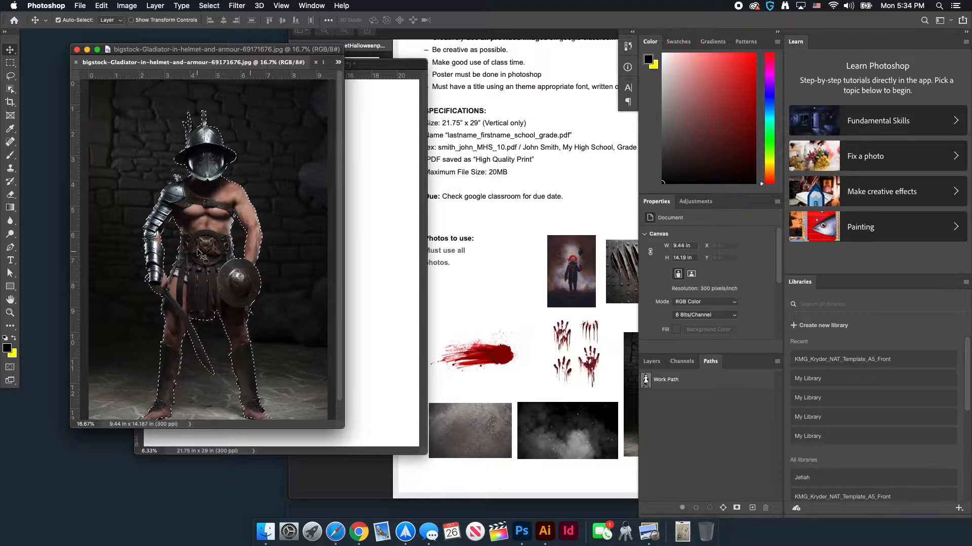
{"action": "left_click", "coordinate": [110, 9]}
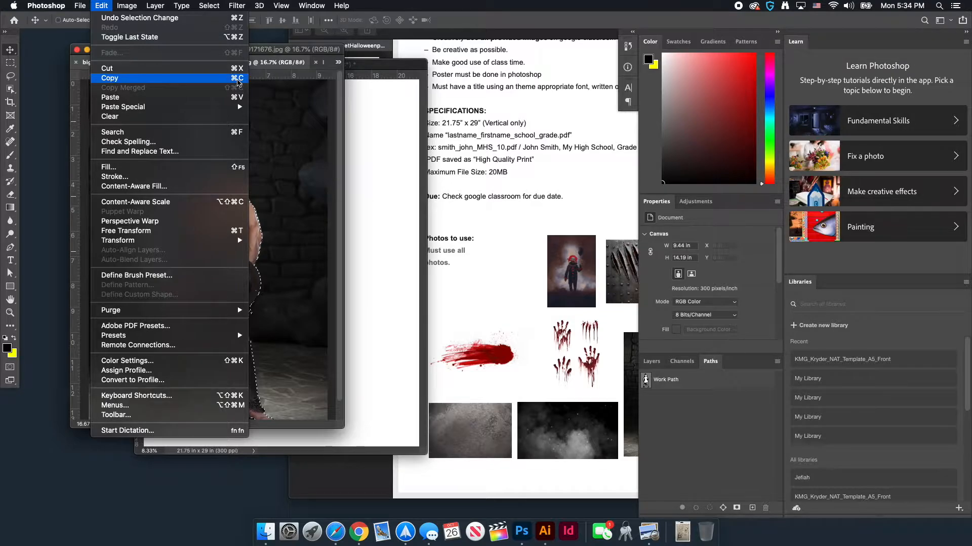
{"action": "left_click", "coordinate": [238, 79]}
Paste the gladiator into the poster and convert it to a smart object
{"action": "left_click", "coordinate": [360, 219]}
{"action": "key", "text": "super+v"}
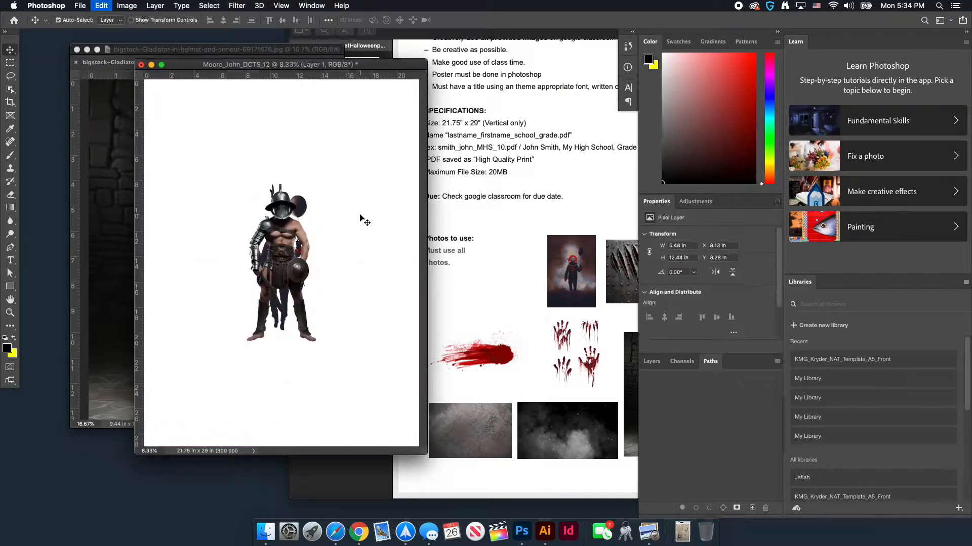
{"action": "left_click", "coordinate": [651, 361]}
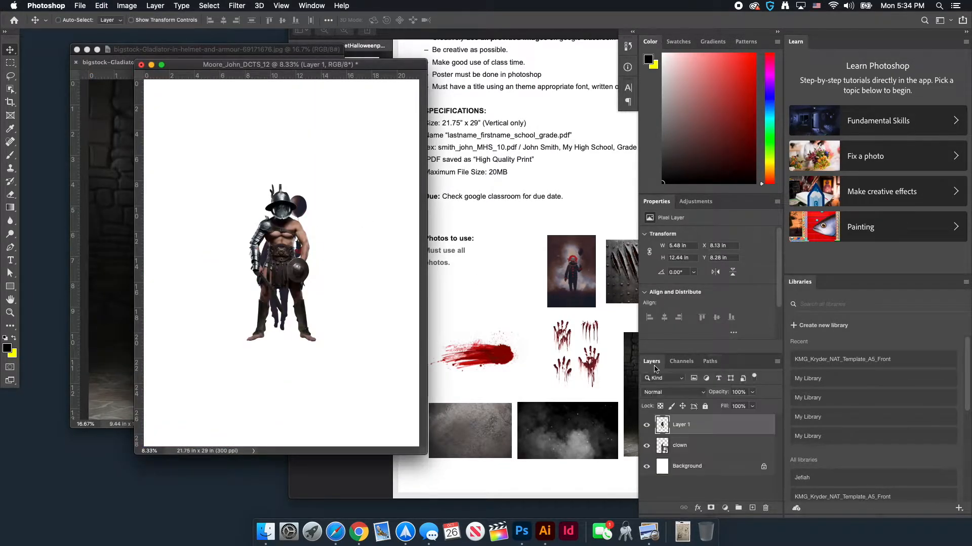
{"action": "right_click", "coordinate": [758, 428]}
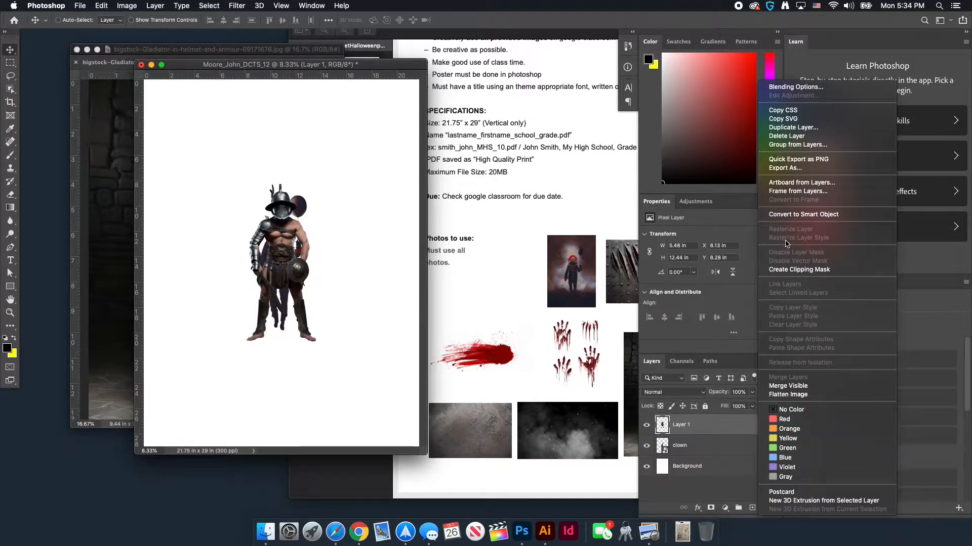
{"action": "left_click", "coordinate": [804, 180]}
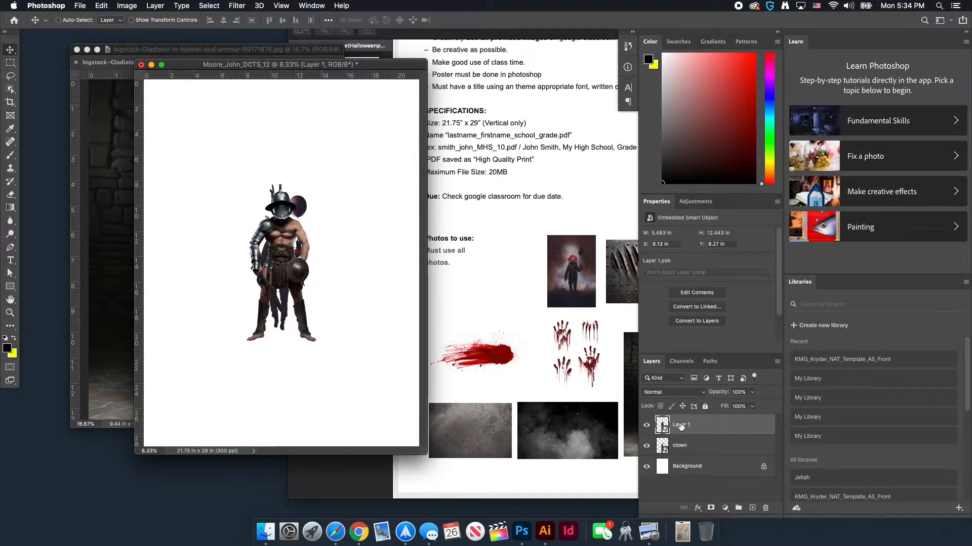
Rename the gladiator layer 'warrior' and shift it left to reveal the clown
{"action": "double_click", "coordinate": [683, 425]}
{"action": "type", "text": "warro"}
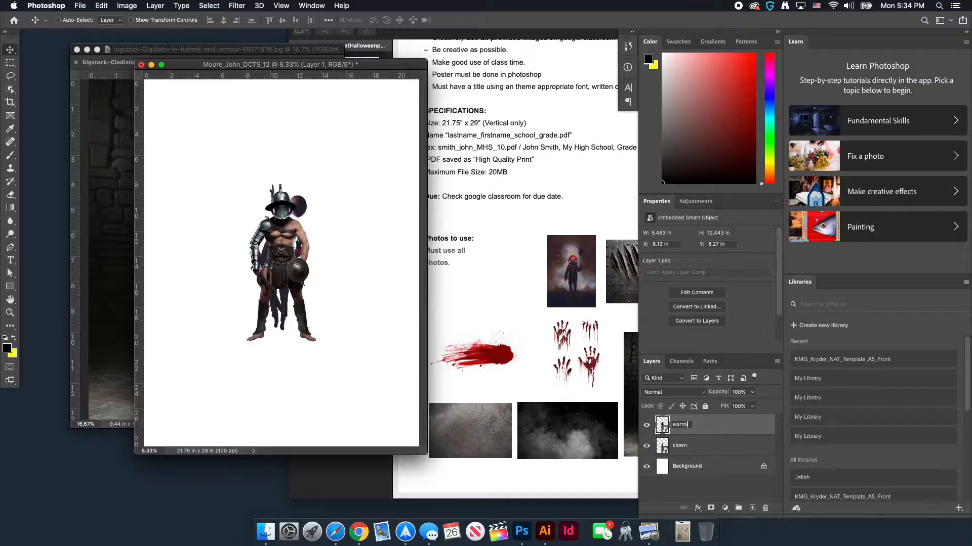
{"action": "key", "text": "BackSpace"}
{"action": "key", "text": "Return"}
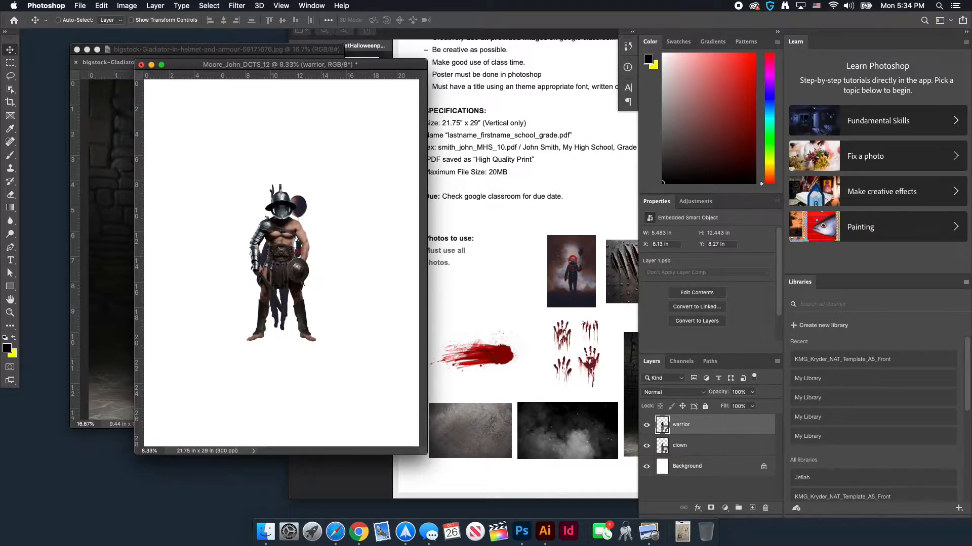
{"action": "left_click_drag", "start_coordinate": [302, 258], "coordinate": [270, 244]}
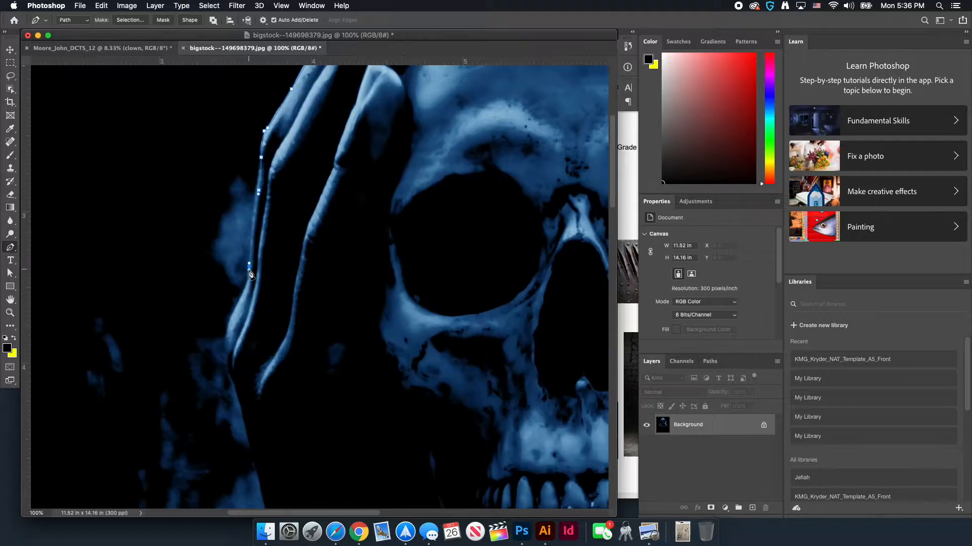
Place pen anchors along the figure's lower outline and up to the top of the collar
{"action": "scroll", "coordinate": [185, 314], "scroll_direction": "down", "scroll_amount": 3}
{"action": "scroll", "coordinate": [185, 314], "scroll_direction": "down", "scroll_amount": 5}
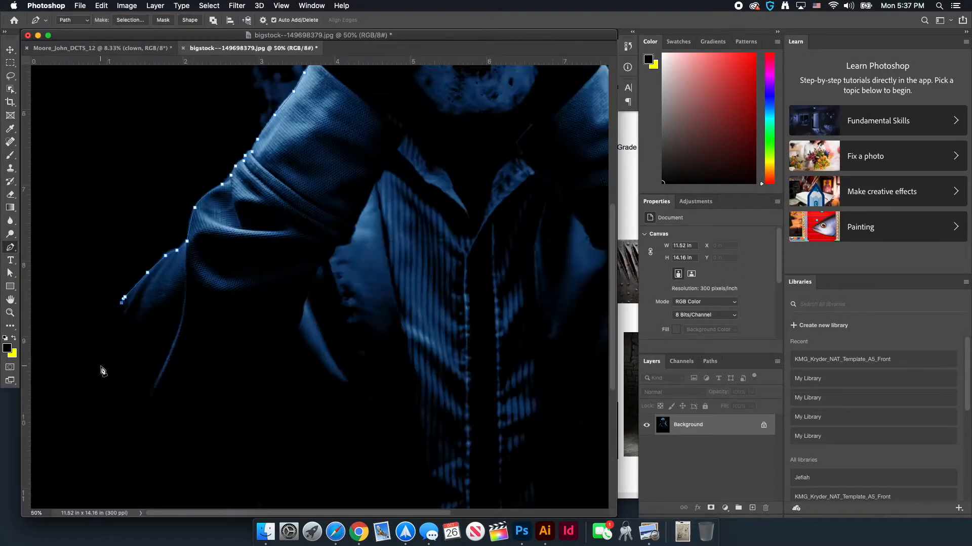
{"action": "left_click", "coordinate": [310, 292]}
{"action": "left_click", "coordinate": [346, 259]}
{"action": "left_click", "coordinate": [357, 255]}
{"action": "left_click", "coordinate": [360, 243]}
{"action": "left_click", "coordinate": [361, 238]}
{"action": "left_click", "coordinate": [366, 234]}
{"action": "left_click", "coordinate": [367, 219]}
{"action": "left_click", "coordinate": [371, 211]}
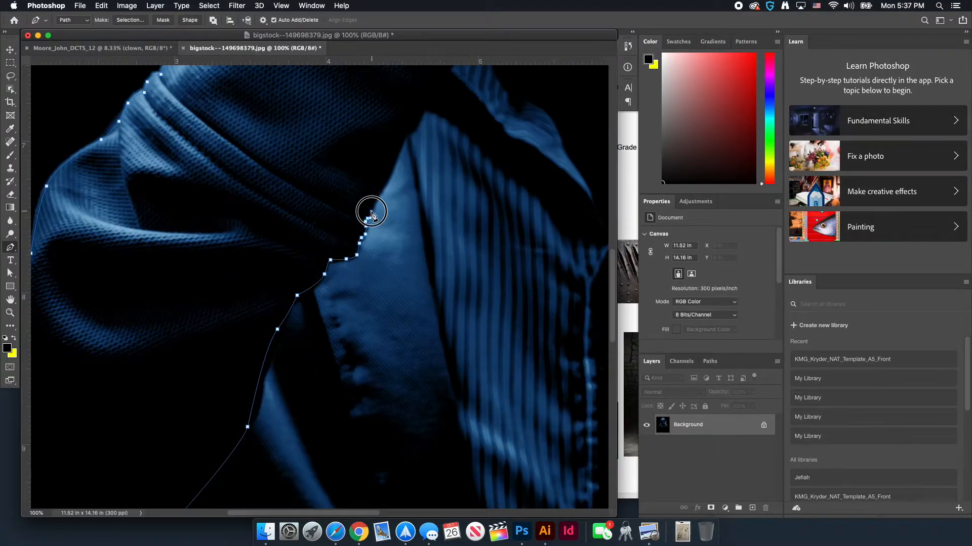
{"action": "left_click", "coordinate": [376, 197]}
{"action": "left_click", "coordinate": [380, 192]}
{"action": "scroll", "coordinate": [354, 273], "scroll_direction": "up", "scroll_amount": 5}
{"action": "scroll", "coordinate": [354, 274], "scroll_direction": "right", "scroll_amount": 2}
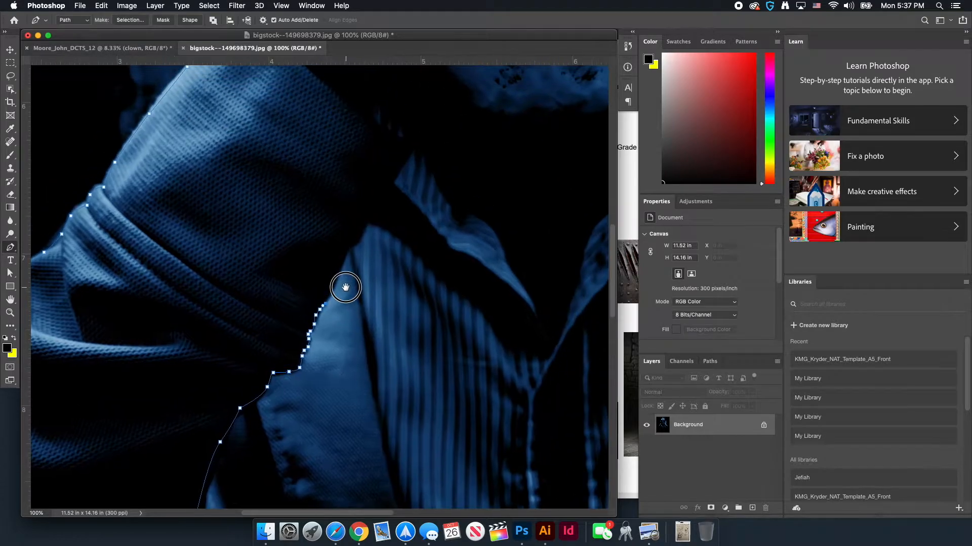
{"action": "left_click", "coordinate": [333, 287]}
{"action": "left_click", "coordinate": [337, 276]}
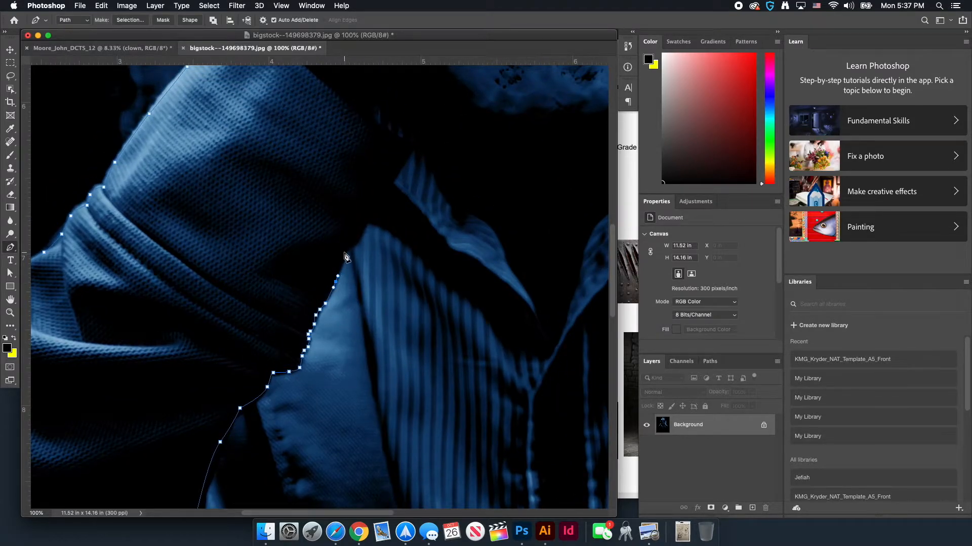
{"action": "left_click", "coordinate": [344, 252]}
{"action": "left_click", "coordinate": [355, 244]}
{"action": "left_click", "coordinate": [365, 221]}
{"action": "left_click", "coordinate": [372, 208]}
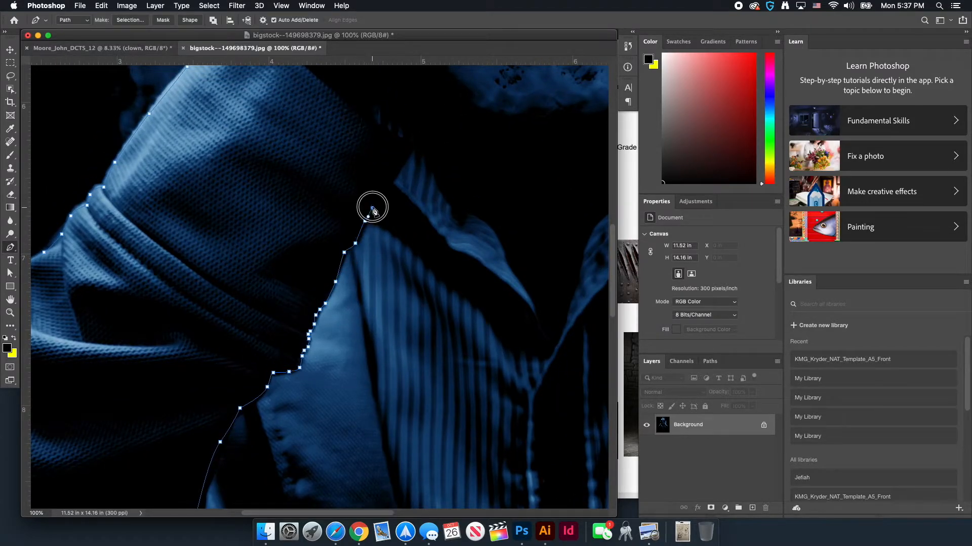
{"action": "left_click", "coordinate": [382, 192]}
{"action": "left_click", "coordinate": [392, 178]}
{"action": "left_click", "coordinate": [398, 170]}
{"action": "left_click", "coordinate": [401, 163]}
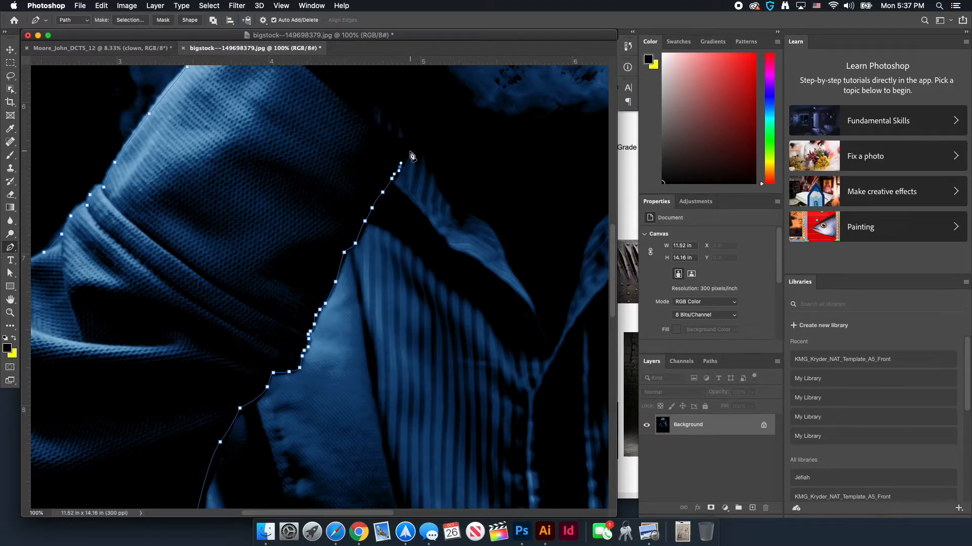
Continue the path leftward and upward around the skull's jaw
{"action": "left_click_drag", "start_coordinate": [425, 145], "coordinate": [365, 353]}
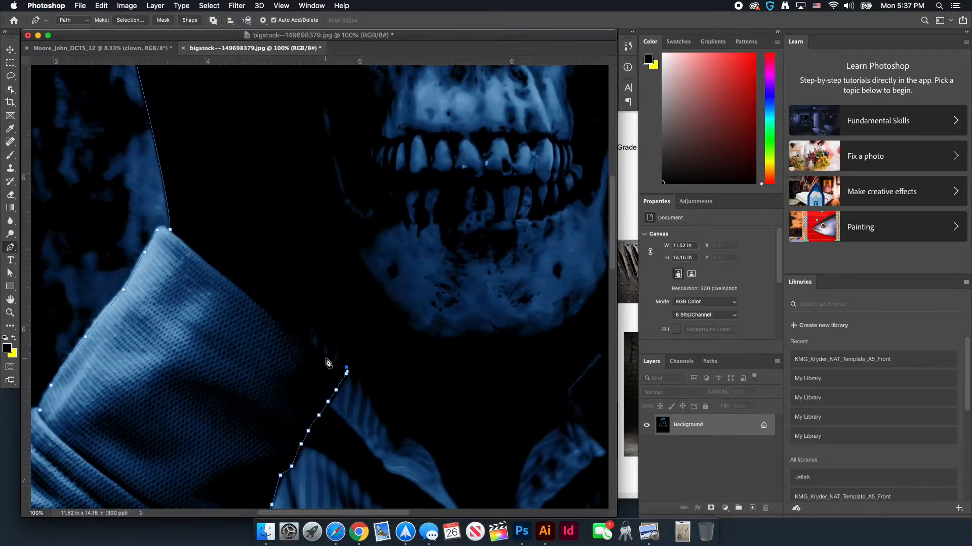
{"action": "left_click", "coordinate": [312, 347]}
{"action": "left_click", "coordinate": [302, 339]}
{"action": "mouse_move", "coordinate": [356, 295]}
{"action": "left_mouse_down"}
{"action": "mouse_move", "coordinate": [336, 425]}
{"action": "mouse_move", "coordinate": [340, 358]}
{"action": "left_mouse_up"}
{"action": "left_click", "coordinate": [303, 356]}
{"action": "left_click", "coordinate": [305, 347]}
{"action": "left_click", "coordinate": [307, 339]}
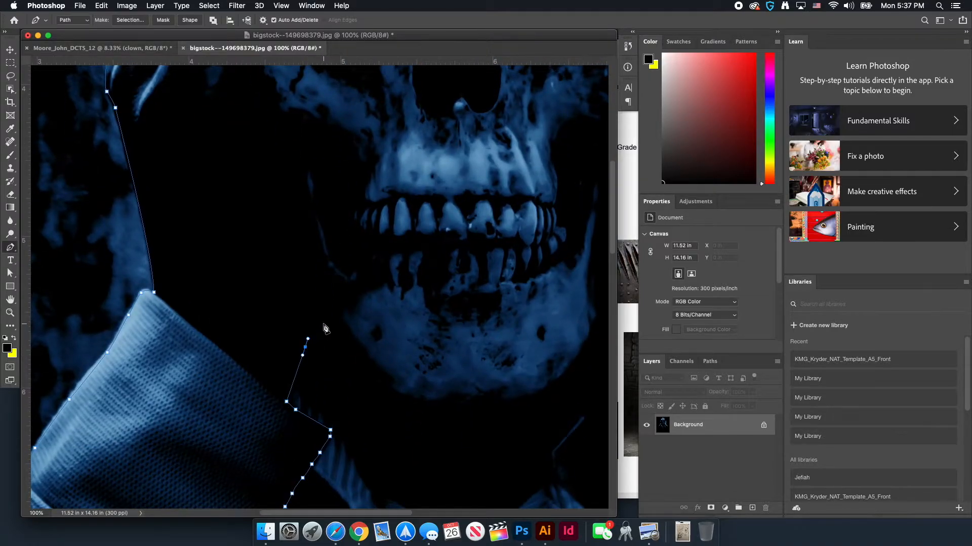
{"action": "left_click", "coordinate": [326, 330]}
{"action": "left_click", "coordinate": [349, 306]}
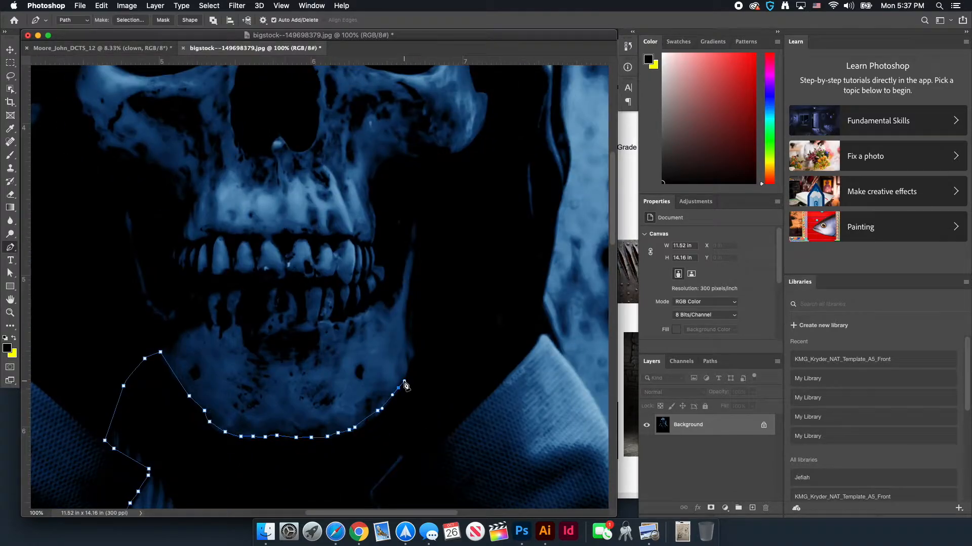
{"action": "left_click_drag", "start_coordinate": [413, 502], "coordinate": [348, 294]}
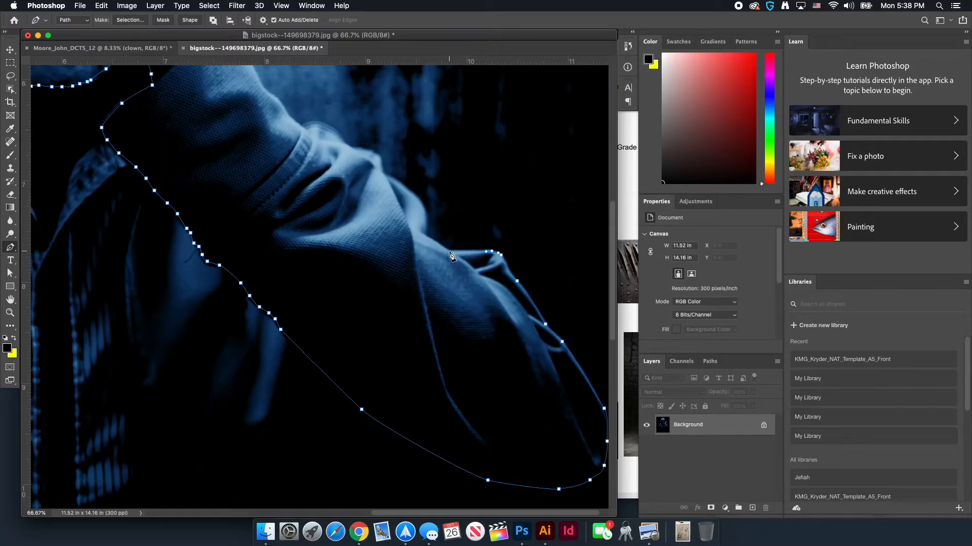
Trace the sleeve's fabric edge, undoing and re-placing misplaced anchors
{"action": "left_click", "coordinate": [426, 237]}
{"action": "left_click", "coordinate": [422, 203]}
{"action": "key", "text": "super+equal"}
{"action": "key", "text": "super+equal"}
{"action": "left_click_drag", "start_coordinate": [422, 203], "coordinate": [282, 402]}
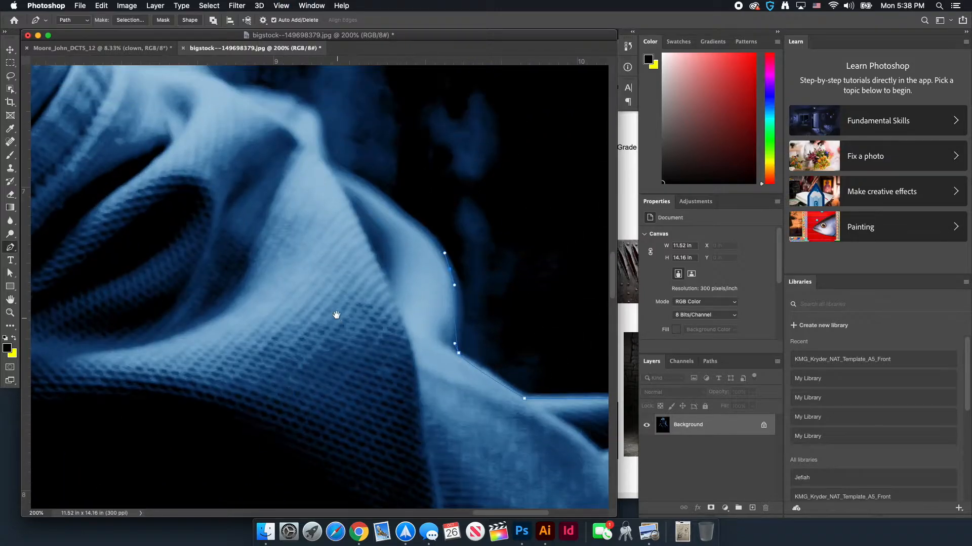
{"action": "key", "text": "super+z"}
{"action": "key", "text": "super+z"}
{"action": "left_click", "coordinate": [462, 324]}
{"action": "left_click", "coordinate": [459, 292]}
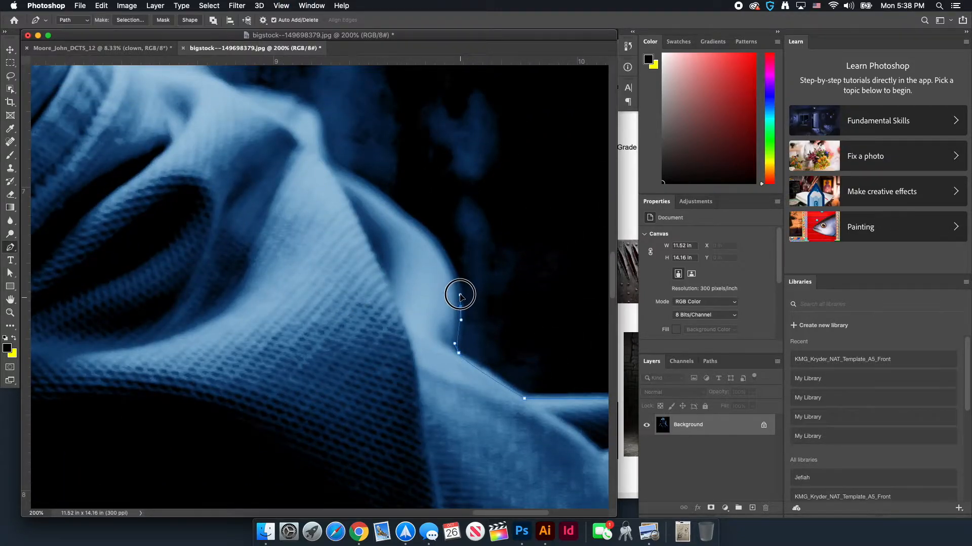
{"action": "left_click", "coordinate": [447, 249]}
{"action": "left_click", "coordinate": [404, 216]}
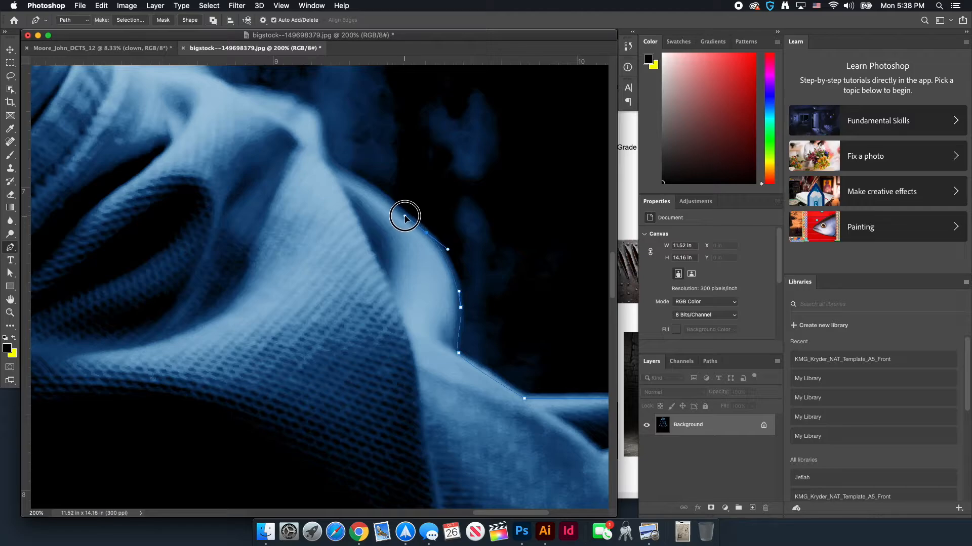
{"action": "left_click", "coordinate": [330, 166]}
Finish the sleeve edge of the skull outline, removing stray points, and zoom out
{"action": "scroll", "coordinate": [327, 161], "scroll_direction": "up", "scroll_amount": 5}
{"action": "scroll", "coordinate": [327, 161], "scroll_direction": "left", "scroll_amount": 3}
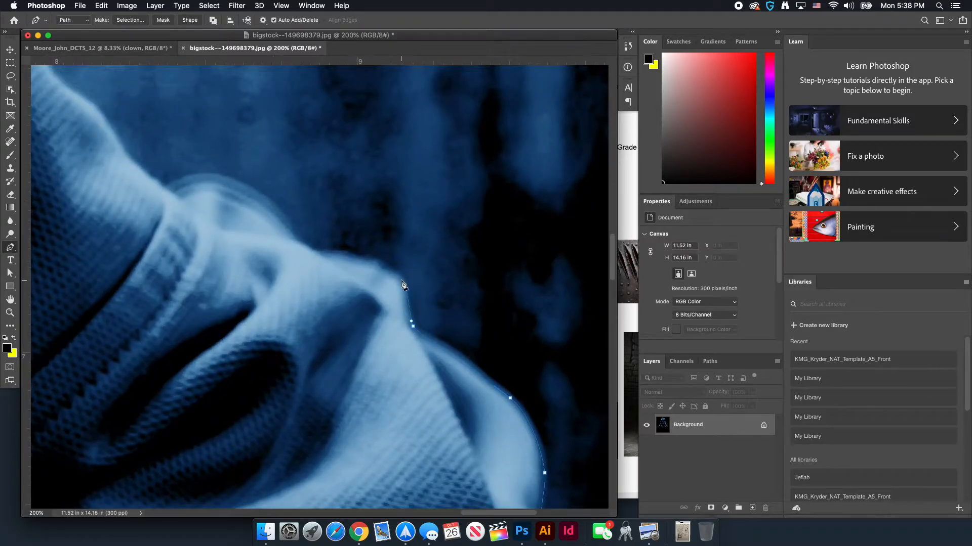
{"action": "left_click", "coordinate": [405, 286]}
{"action": "left_click", "coordinate": [398, 276]}
{"action": "left_click", "coordinate": [380, 271]}
{"action": "key", "text": "super+z"}
{"action": "left_click", "coordinate": [392, 273]}
{"action": "left_click", "coordinate": [378, 262]}
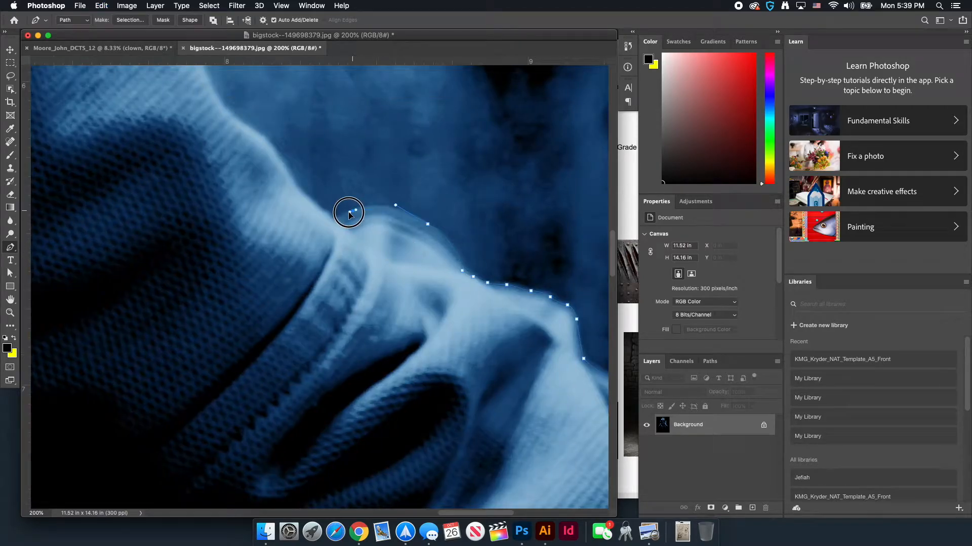
{"action": "left_click_drag", "start_coordinate": [347, 211], "coordinate": [333, 153]}
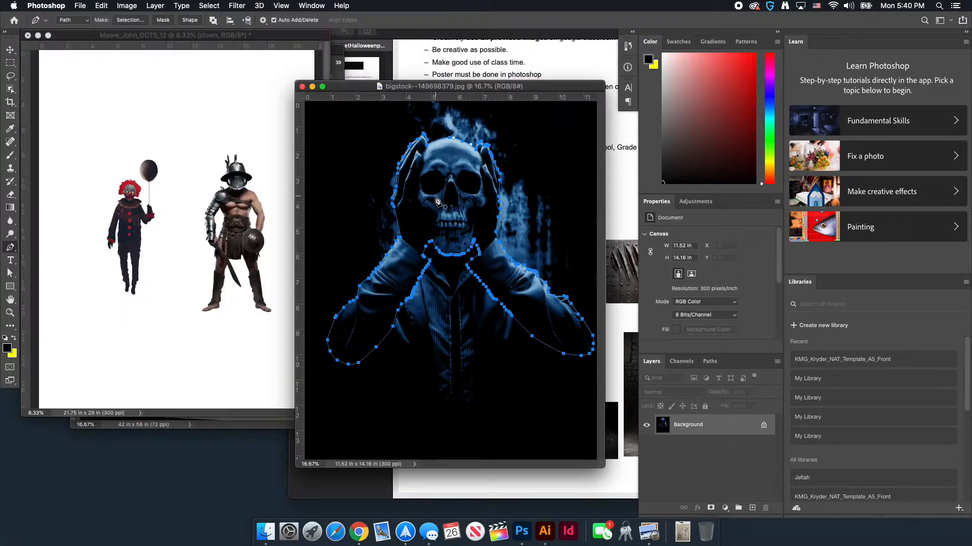
{"action": "key", "text": "v"}
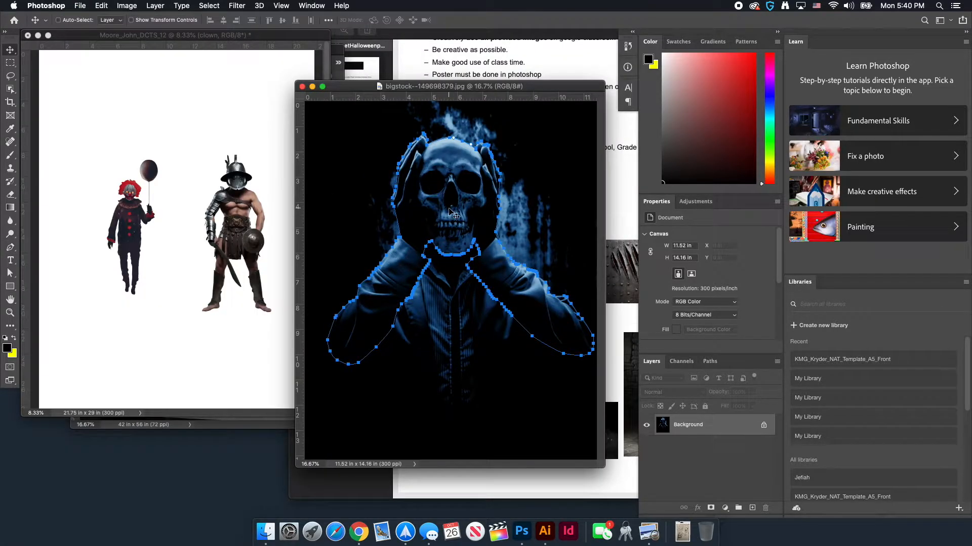
Copy the skull via its Work Path selection and paste it above the figures in the poster
{"action": "left_click", "coordinate": [710, 361]}
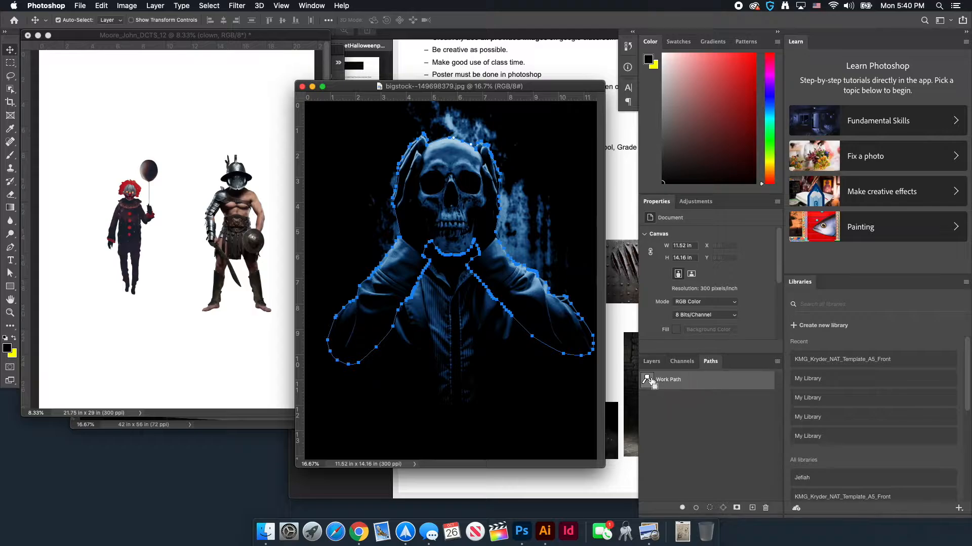
{"action": "left_click", "coordinate": [647, 379], "text": "super"}
{"action": "key", "text": "super+c"}
{"action": "left_click", "coordinate": [191, 143]}
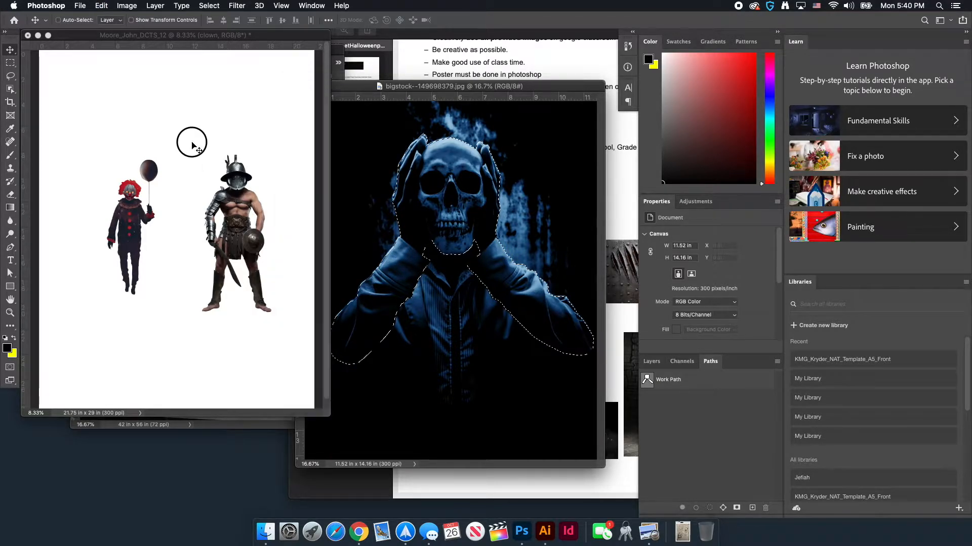
{"action": "key", "text": "super+v"}
{"action": "left_click_drag", "start_coordinate": [186, 228], "coordinate": [198, 140]}
Rename the pasted layer 'skull' and convert it to a smart object
{"action": "left_click", "coordinate": [651, 361]}
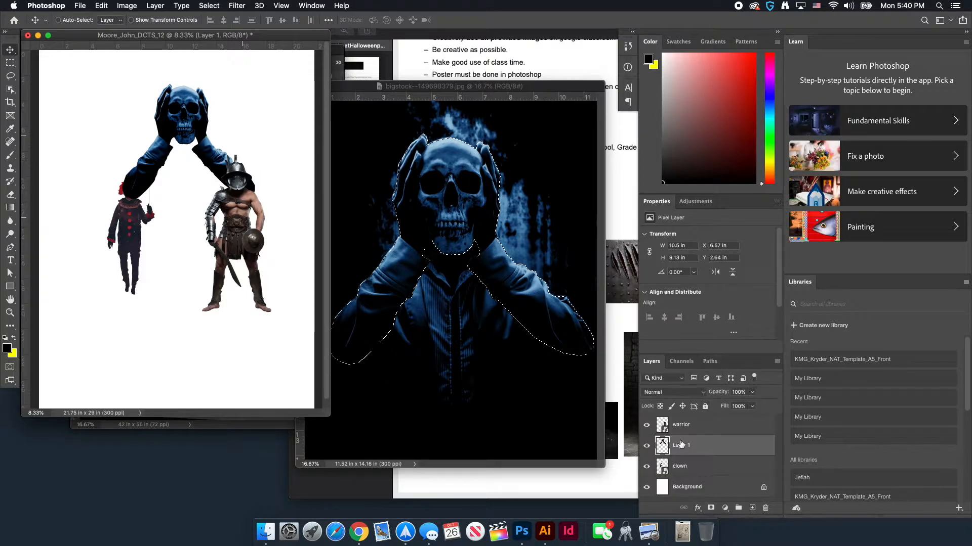
{"action": "double_click", "coordinate": [679, 446]}
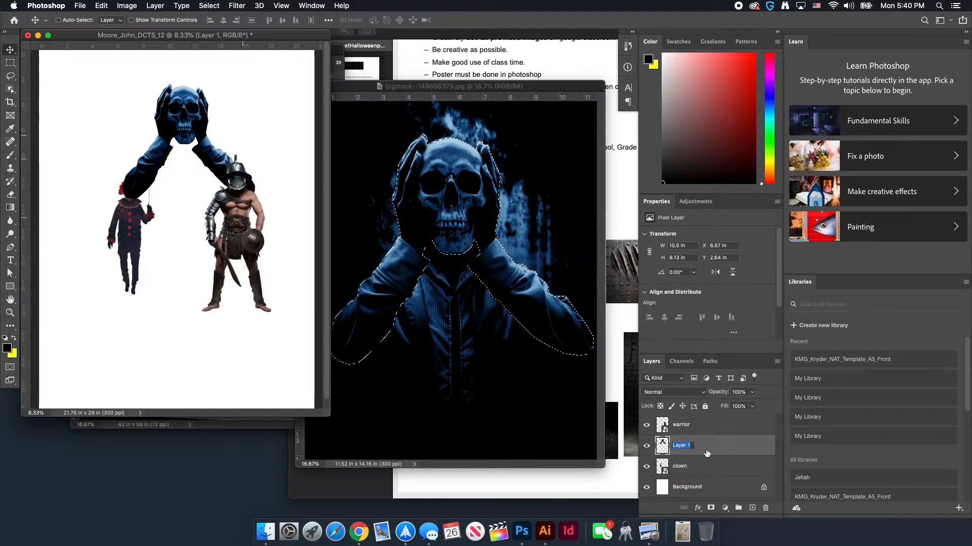
{"action": "type", "text": "skull"}
{"action": "right_click", "coordinate": [722, 450]}
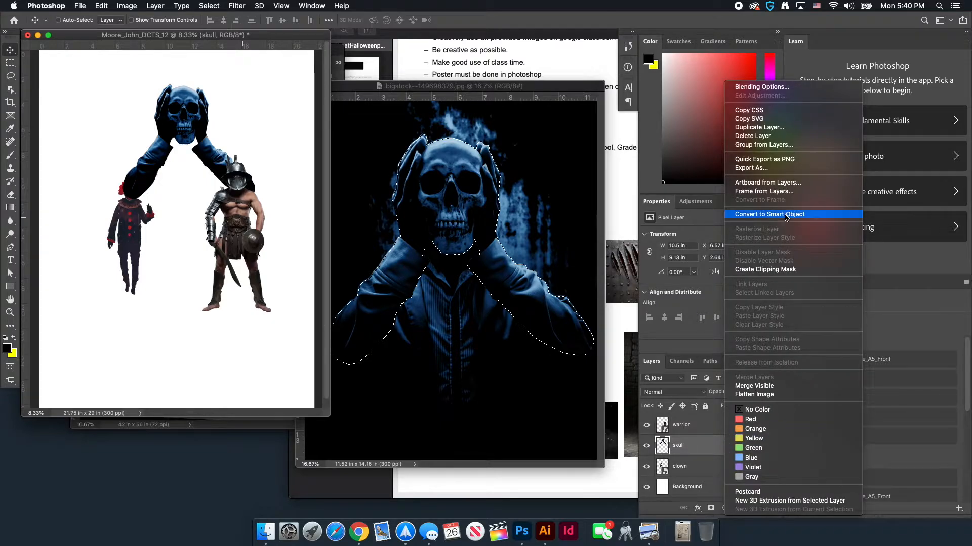
{"action": "left_click", "coordinate": [786, 215]}
{"action": "right_click", "coordinate": [191, 129]}
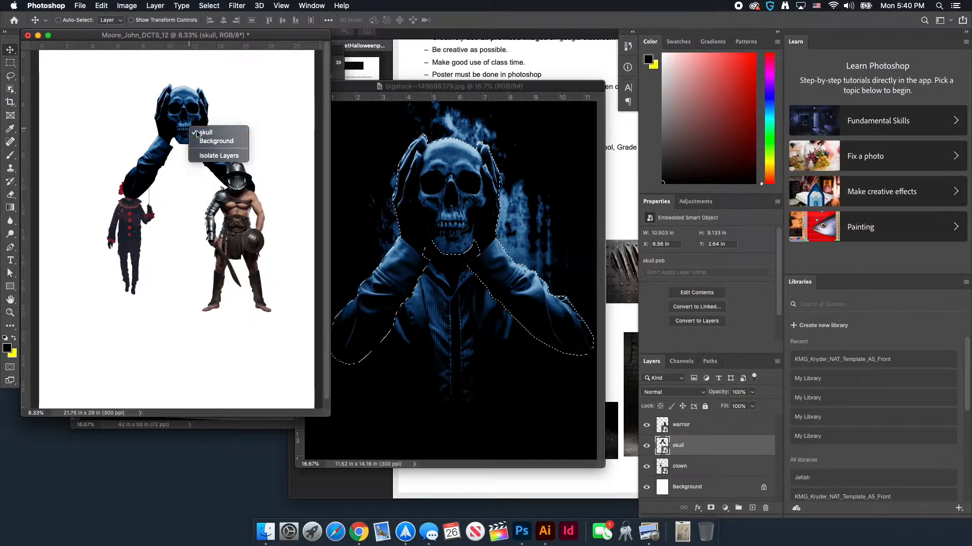
{"action": "left_click", "coordinate": [203, 132]}
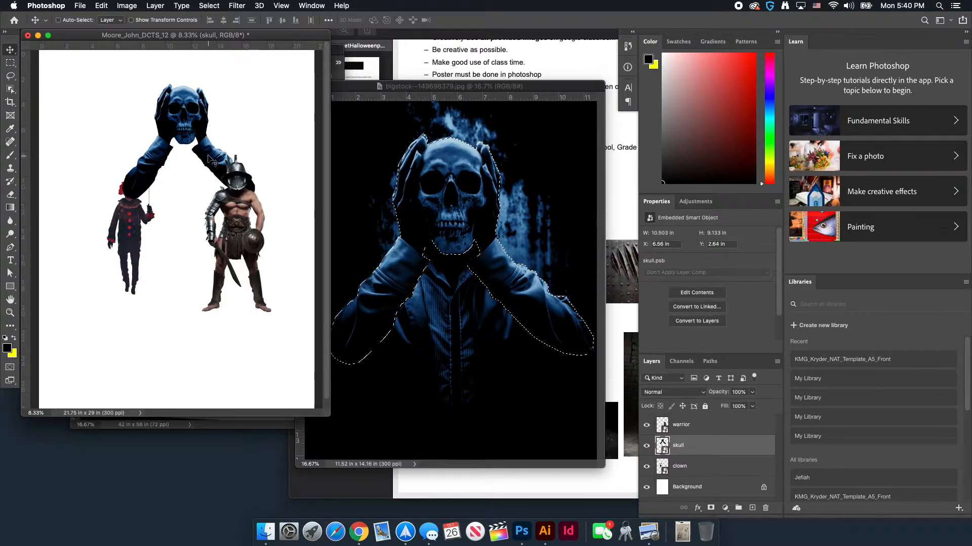
{"action": "left_click", "coordinate": [403, 84]}
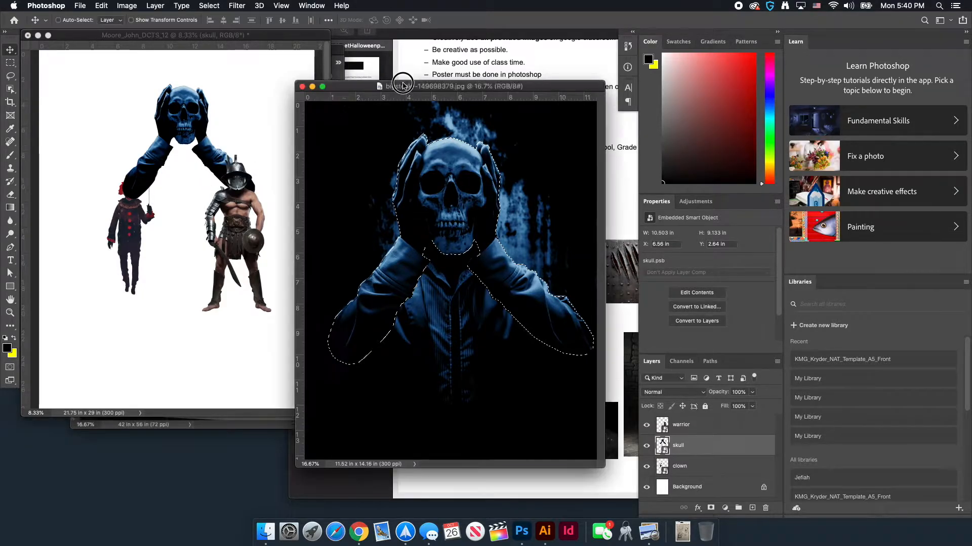
Shrink the skull photo window aside and move the skull layer beneath the clown
{"action": "left_click_drag", "start_coordinate": [404, 85], "coordinate": [434, 103]}
{"action": "key", "text": "super+minus"}
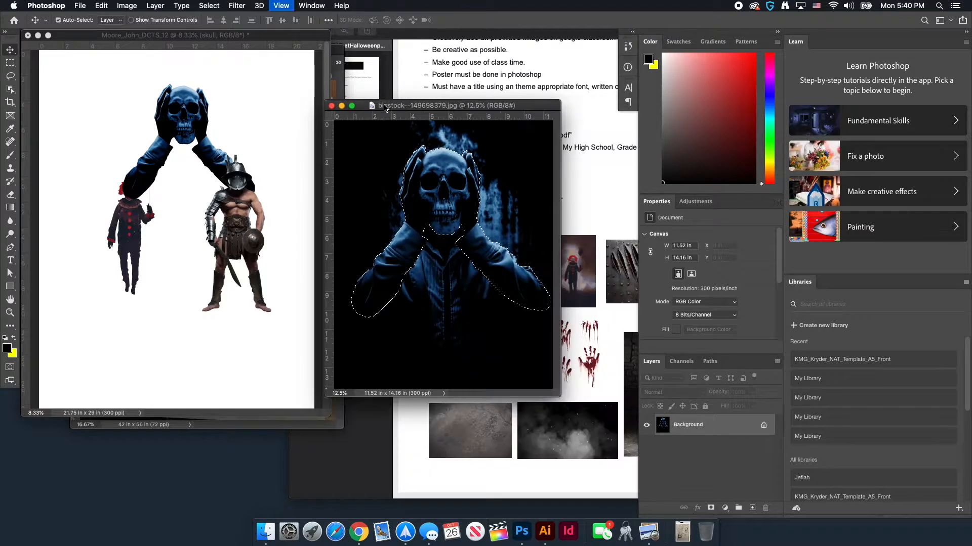
{"action": "key", "text": "super+minus"}
{"action": "left_click_drag", "start_coordinate": [385, 106], "coordinate": [351, 265]}
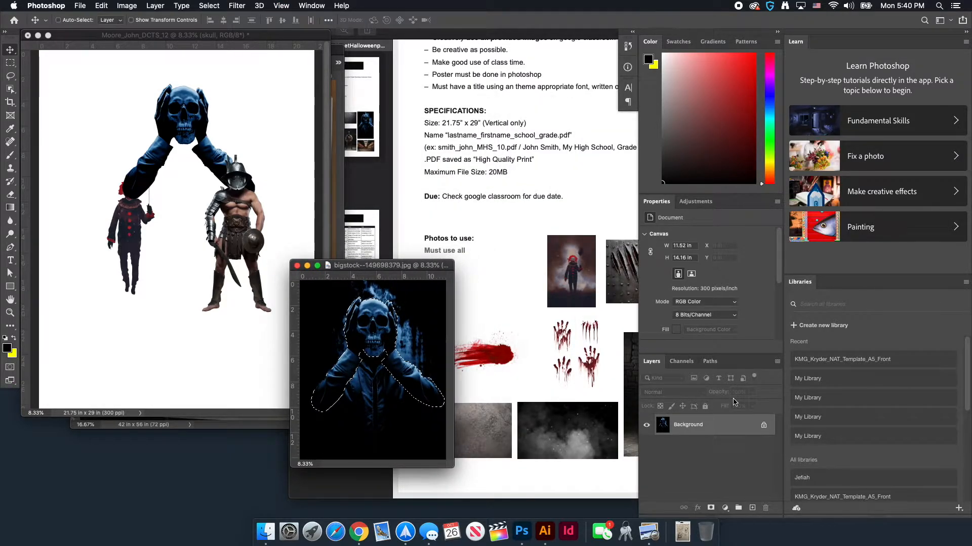
{"action": "key", "text": "ctrl+Tab"}
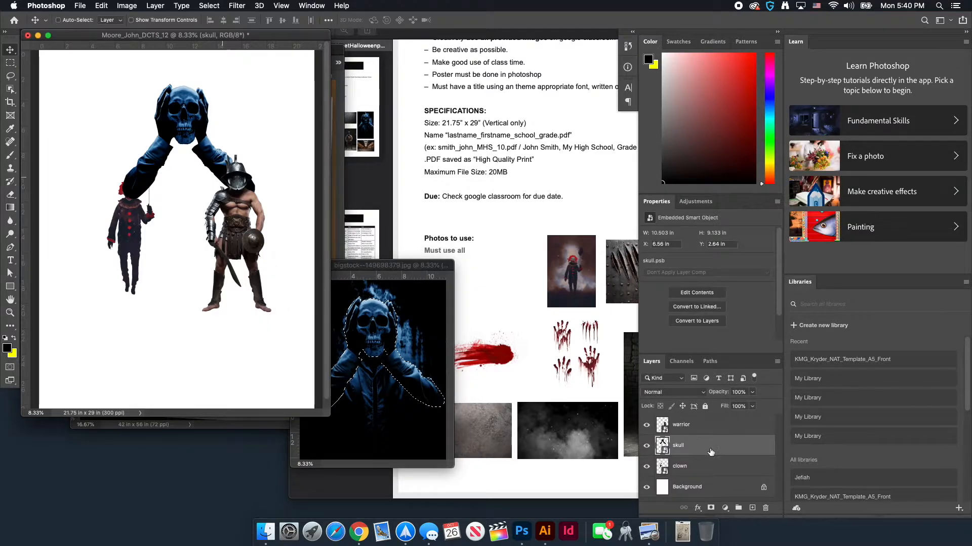
{"action": "left_click_drag", "start_coordinate": [710, 451], "coordinate": [713, 473]}
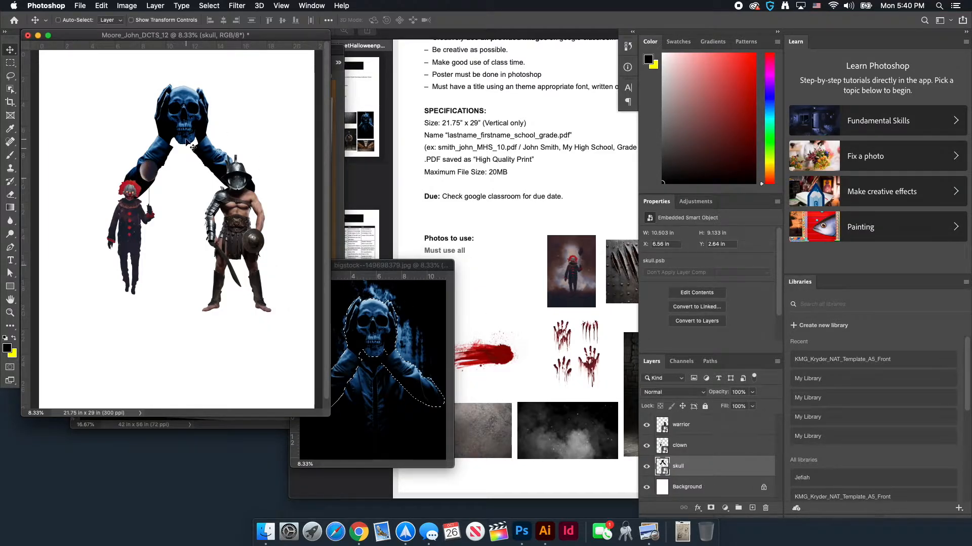
Enlarge the skull with Free Transform behind the figures and fill the background with navy #051829
{"action": "key", "text": "super+t"}
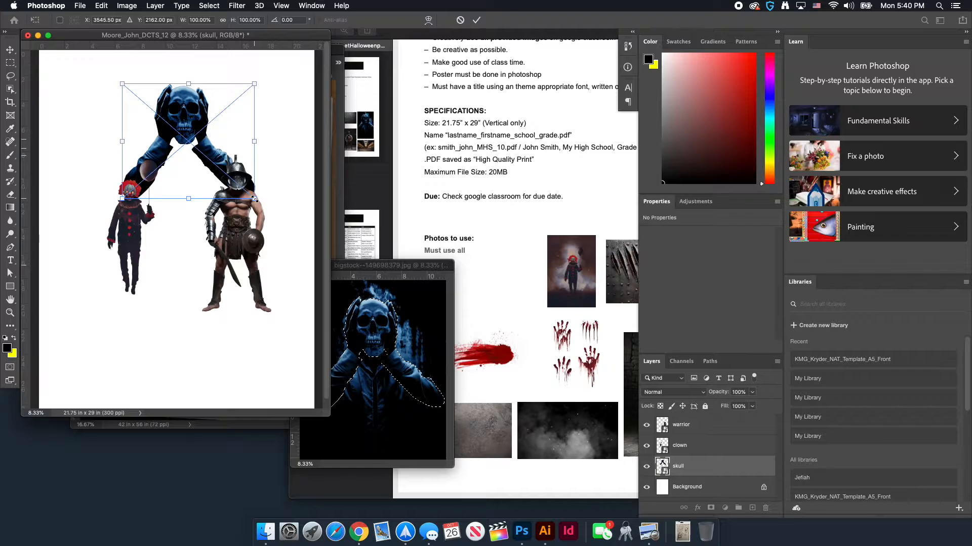
{"action": "key", "text": "Return"}
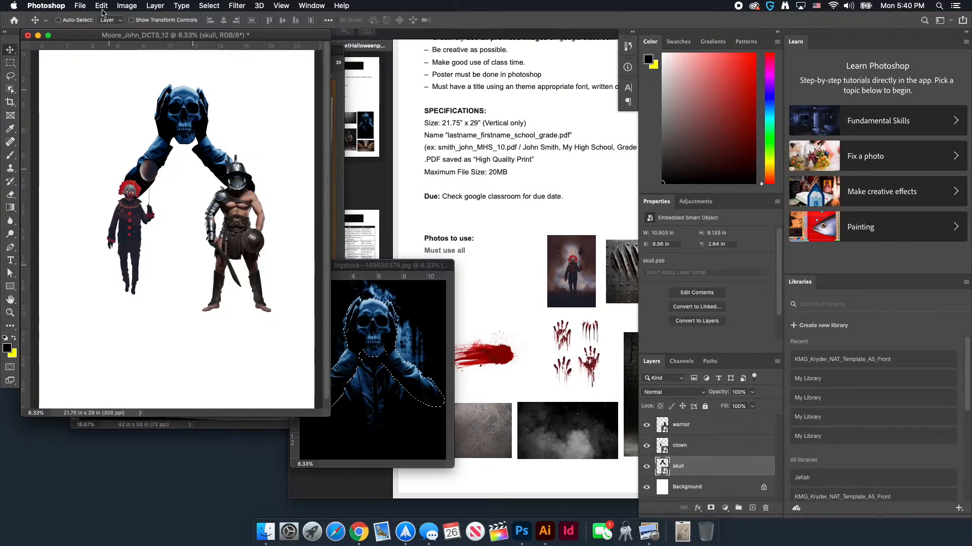
{"action": "left_click", "coordinate": [97, 6]}
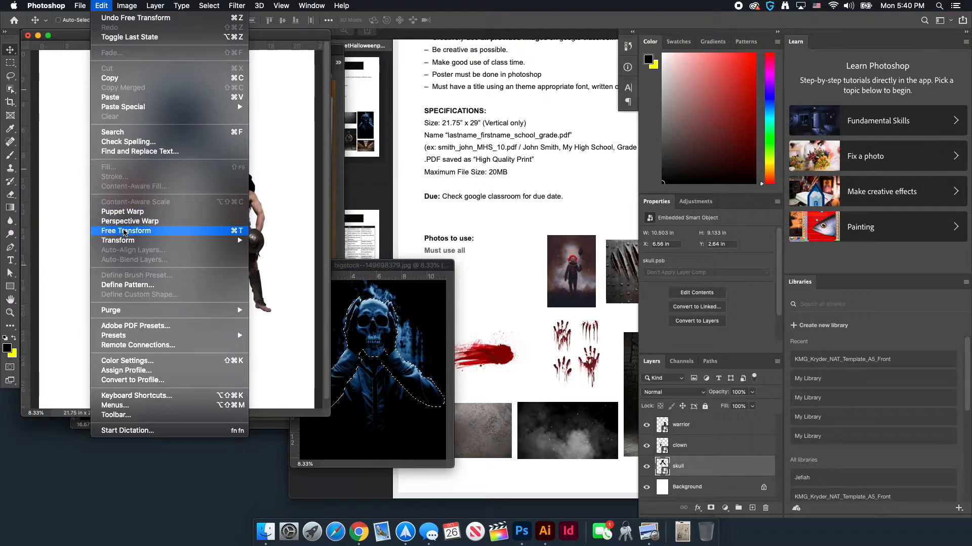
{"action": "left_click", "coordinate": [125, 232]}
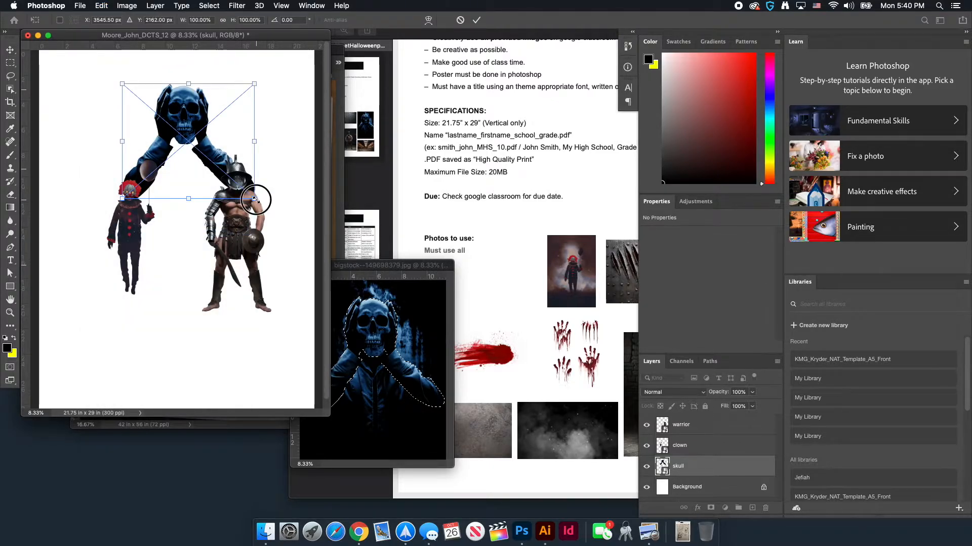
{"action": "left_click_drag", "start_coordinate": [255, 199], "coordinate": [317, 235]}
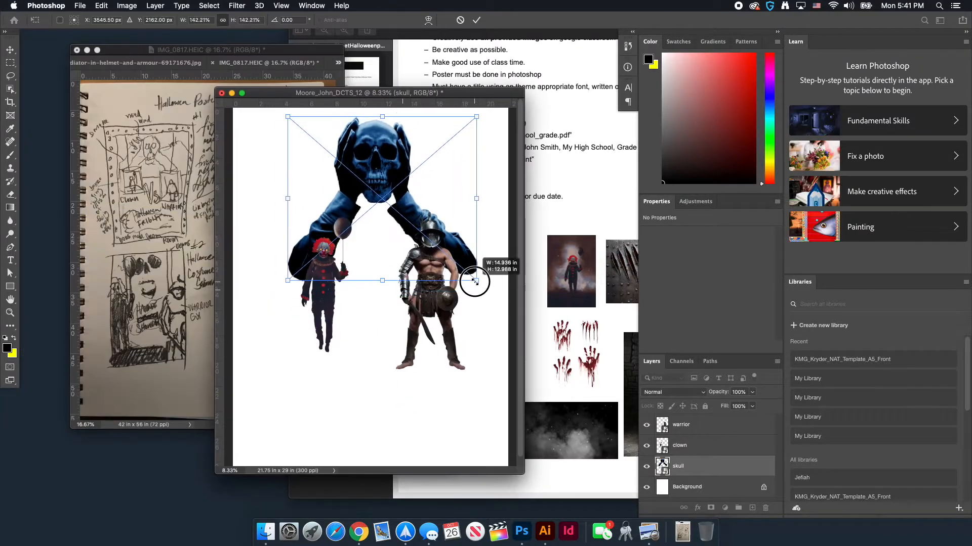
{"action": "key", "text": "Return"}
{"action": "key", "text": "alt+BackSpace"}
{"action": "key", "text": "v"}
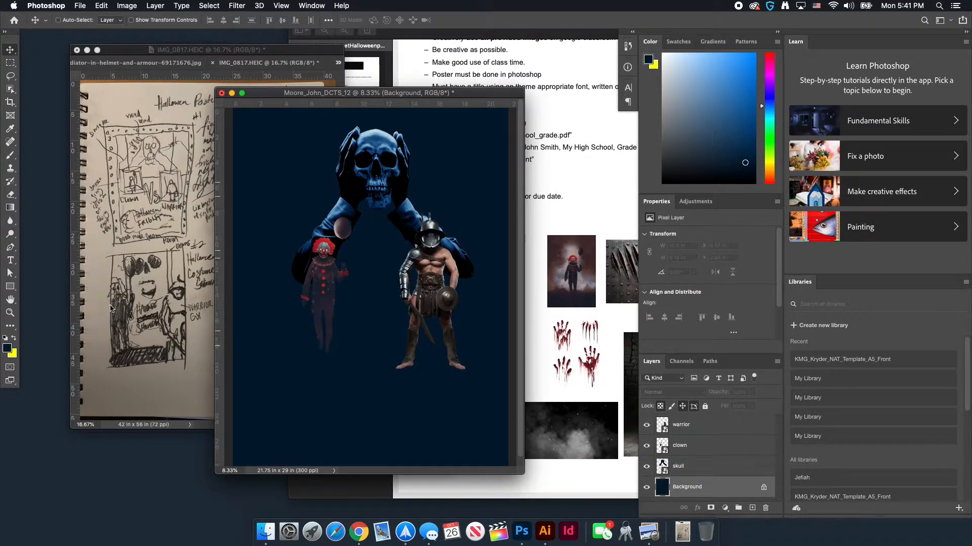
Sample black as the foreground colour and fill the Background layer with it
{"action": "left_click", "coordinate": [7, 348]}
{"action": "left_click_drag", "start_coordinate": [345, 183], "coordinate": [371, 221]}
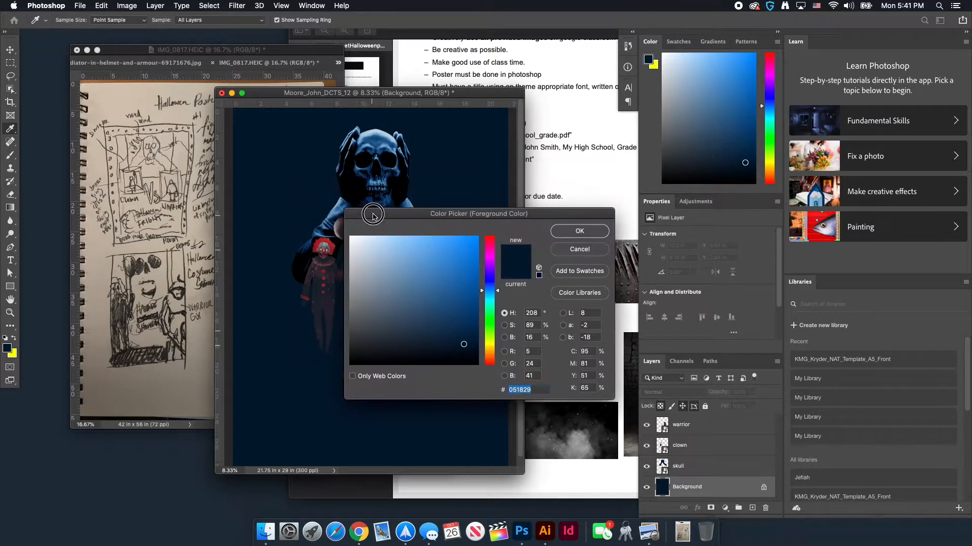
{"action": "left_click", "coordinate": [345, 181]}
{"action": "left_click", "coordinate": [579, 231]}
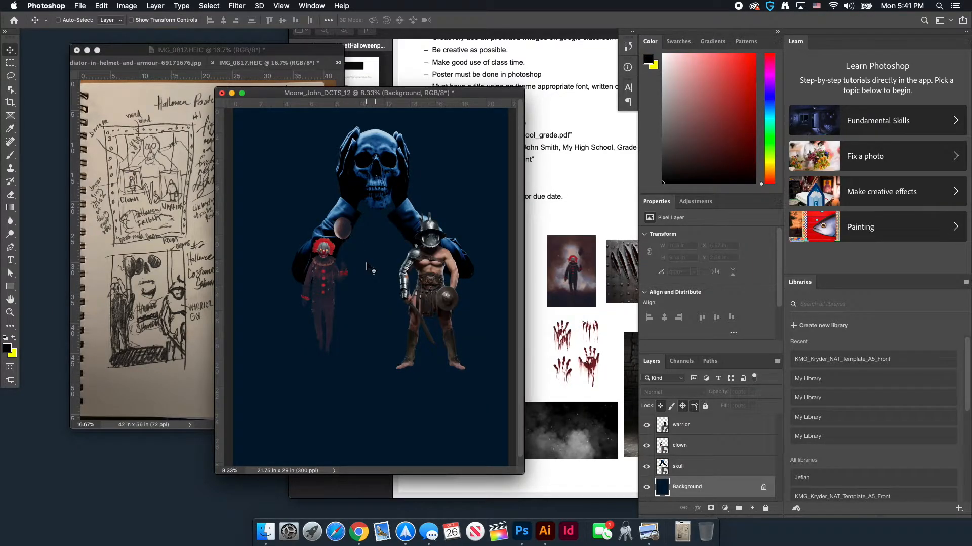
{"action": "key", "text": "alt+BackSpace"}
{"action": "key", "text": "v"}
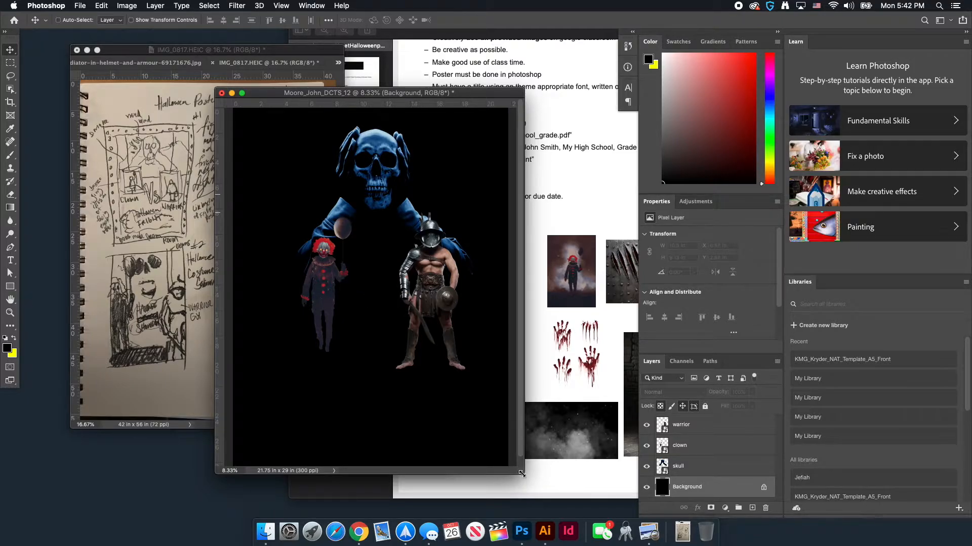
Enlarge and reposition the poster window, then bring the assignment sheet PDF forward
{"action": "left_click_drag", "start_coordinate": [521, 474], "coordinate": [559, 508]}
{"action": "left_click_drag", "start_coordinate": [441, 96], "coordinate": [383, 88]}
{"action": "left_click", "coordinate": [561, 253]}
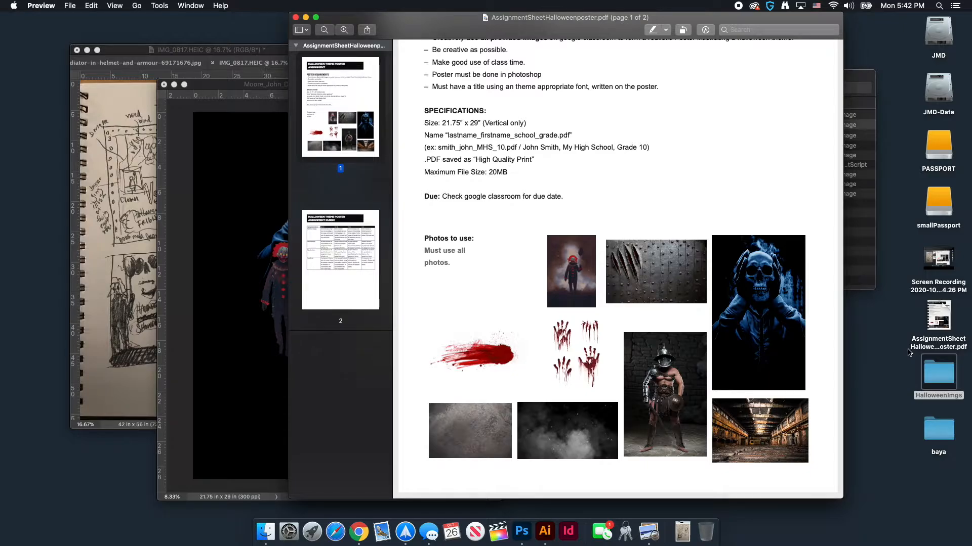
Open the HalloweenImgs desktop folder in Finder
{"action": "double_click", "coordinate": [936, 376]}
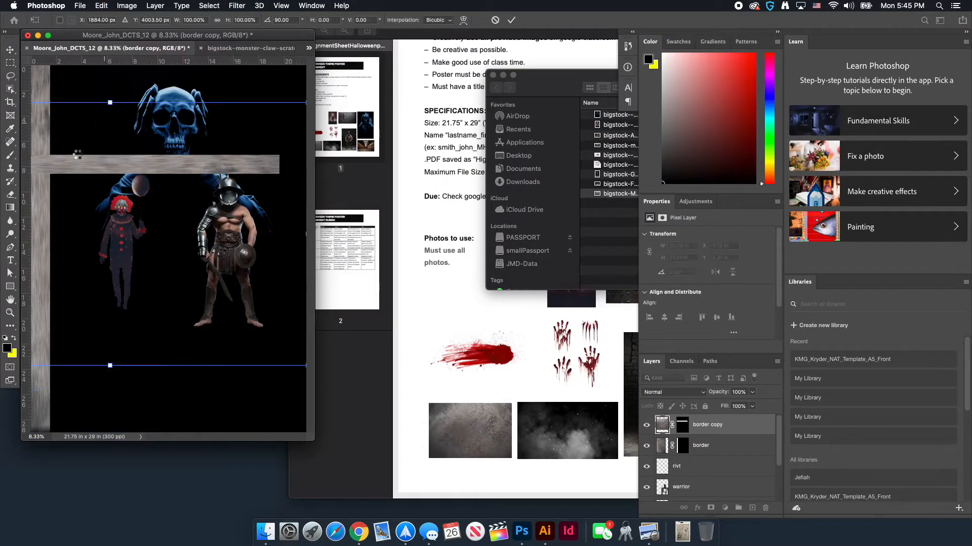
Add a Drop Shadow style to the rivt copy 3 rivet and try initial opacity and distance values
{"action": "left_click", "coordinate": [777, 361]}
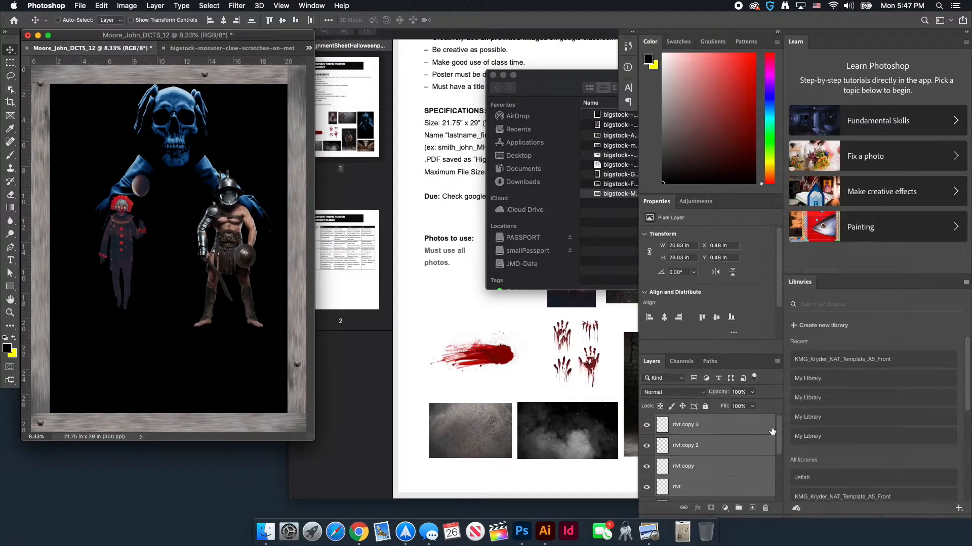
{"action": "double_click", "coordinate": [761, 427]}
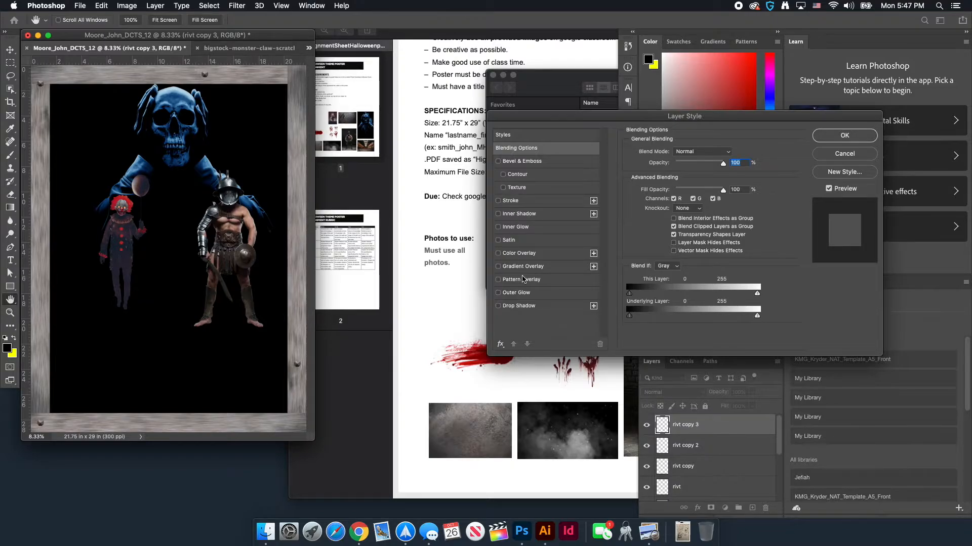
{"action": "left_click", "coordinate": [514, 306]}
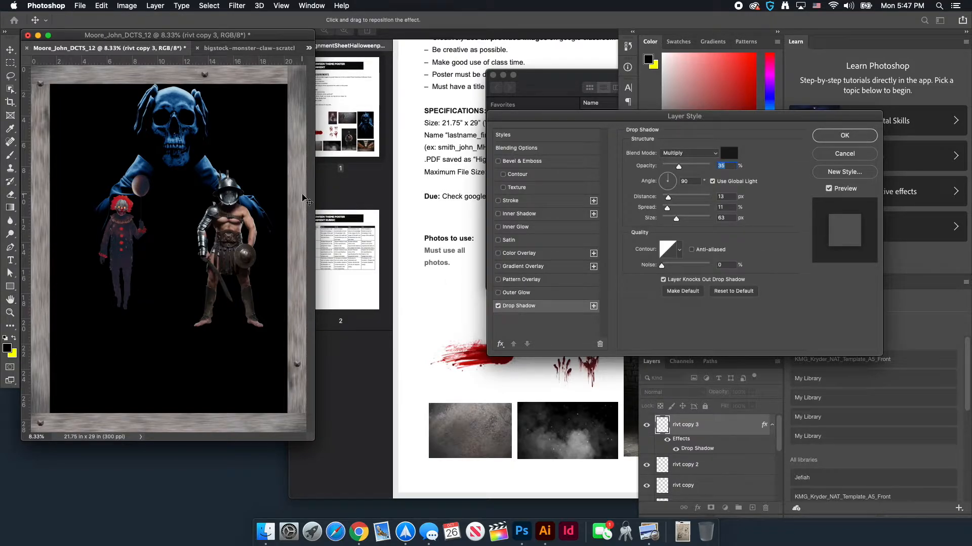
{"action": "key", "text": "super+equal"}
{"action": "key", "text": "super+equal"}
{"action": "key", "text": "super+equal"}
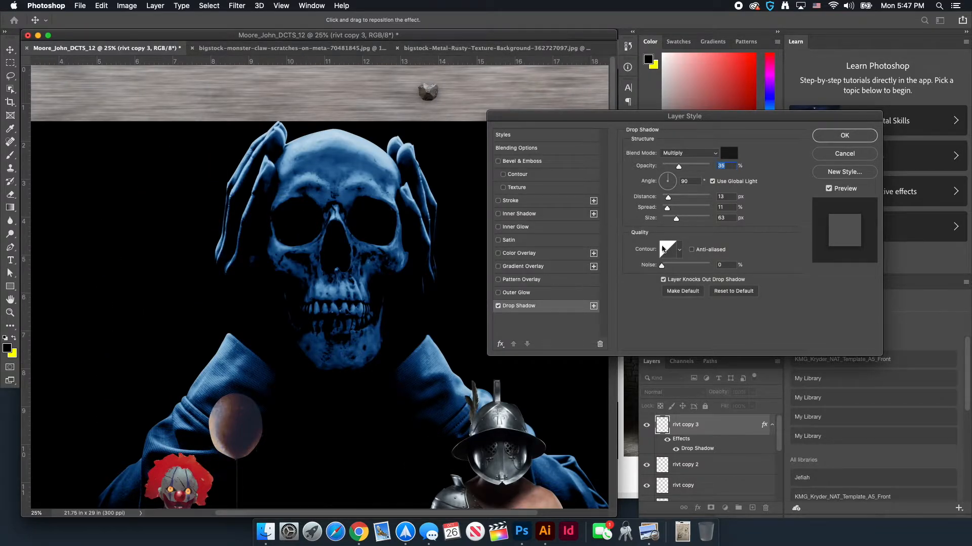
{"action": "left_click_drag", "start_coordinate": [679, 167], "coordinate": [710, 168]}
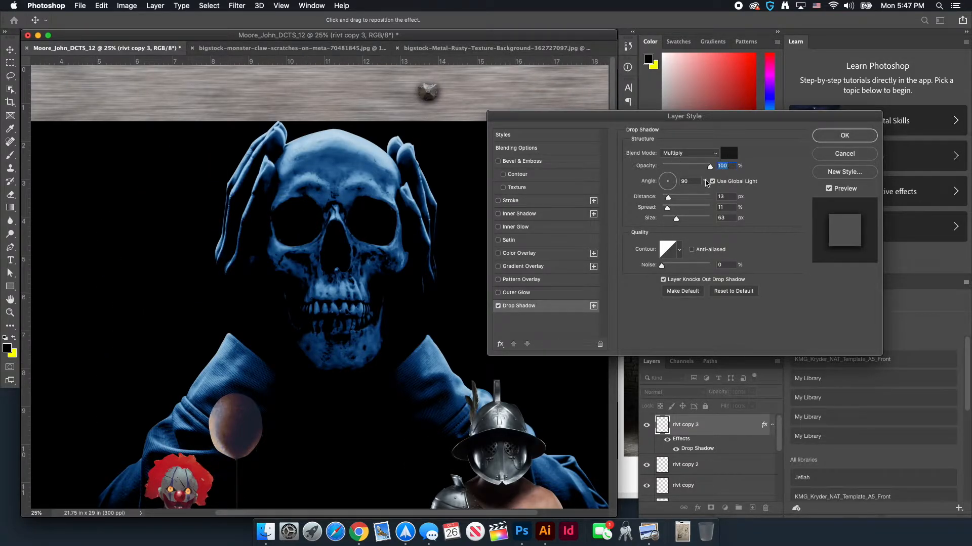
{"action": "mouse_move", "coordinate": [669, 200]}
{"action": "left_mouse_down"}
{"action": "mouse_move", "coordinate": [696, 208]}
{"action": "mouse_move", "coordinate": [669, 222]}
{"action": "mouse_move", "coordinate": [668, 208]}
{"action": "mouse_move", "coordinate": [678, 207]}
{"action": "left_mouse_up"}
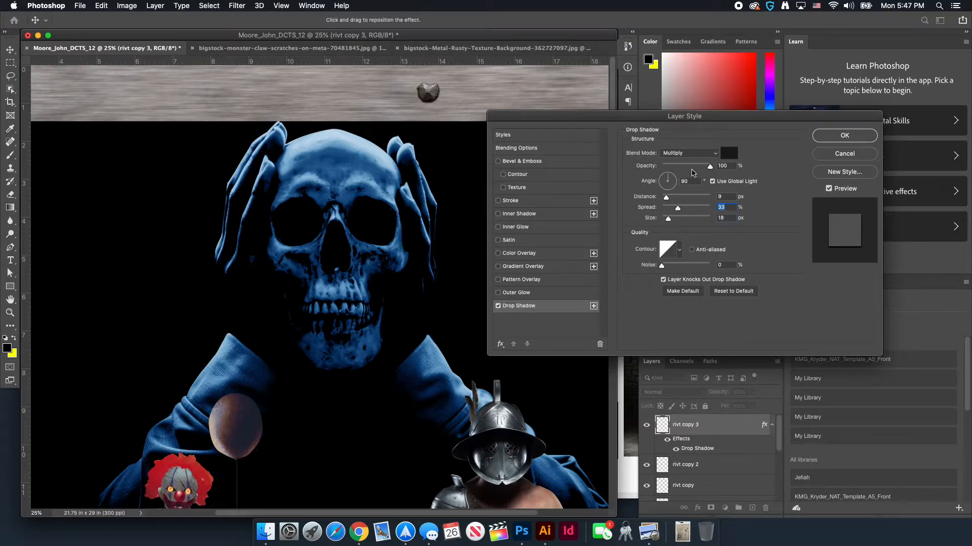
{"action": "left_click_drag", "start_coordinate": [709, 169], "coordinate": [683, 169]}
Finalize the rivet shadow at 77% opacity, 54° angle, 16 px distance and 7 px size
{"action": "key", "text": "super+equal"}
{"action": "key", "text": "super+equal"}
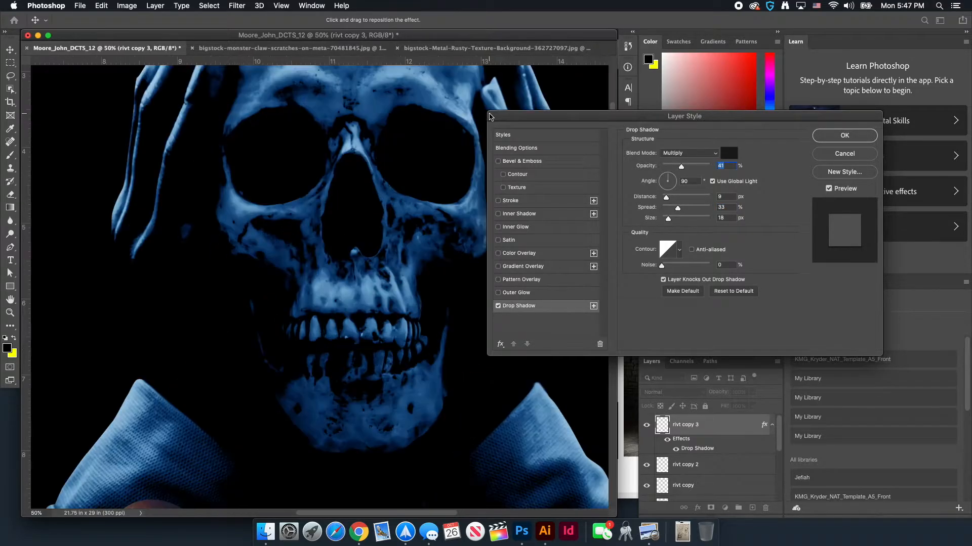
{"action": "scroll", "coordinate": [404, 156], "scroll_direction": "up", "scroll_amount": 2}
{"action": "scroll", "coordinate": [431, 148], "scroll_direction": "right", "scroll_amount": 5}
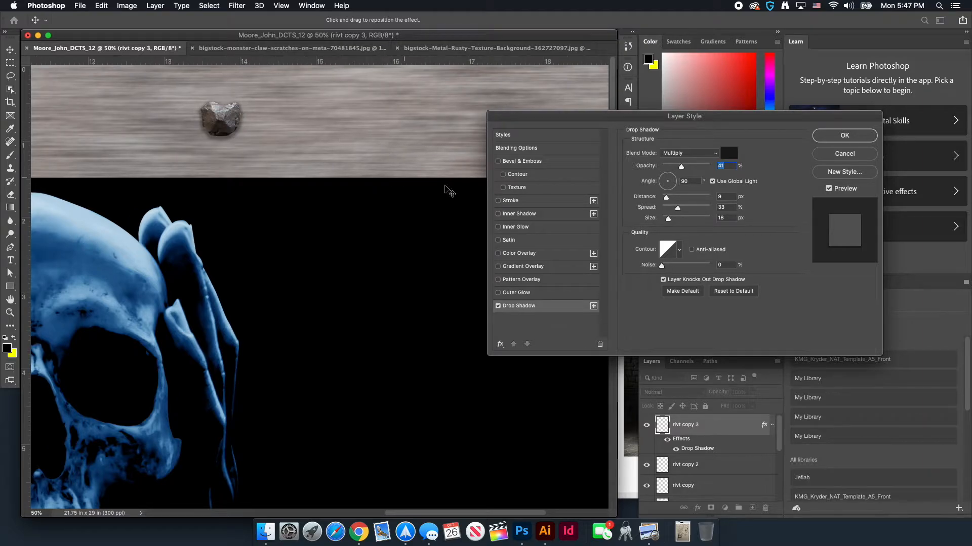
{"action": "left_click_drag", "start_coordinate": [682, 171], "coordinate": [700, 172]}
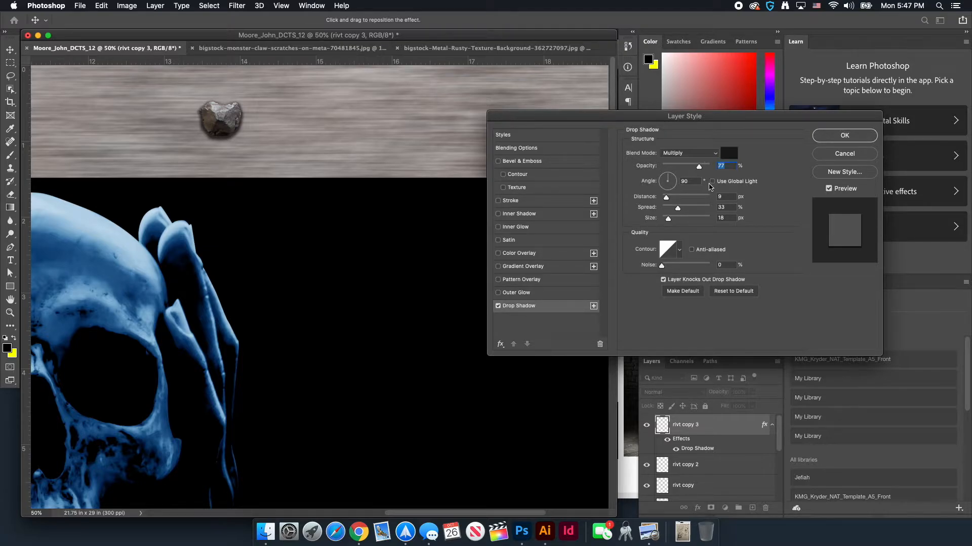
{"action": "left_click_drag", "start_coordinate": [668, 178], "coordinate": [670, 179]}
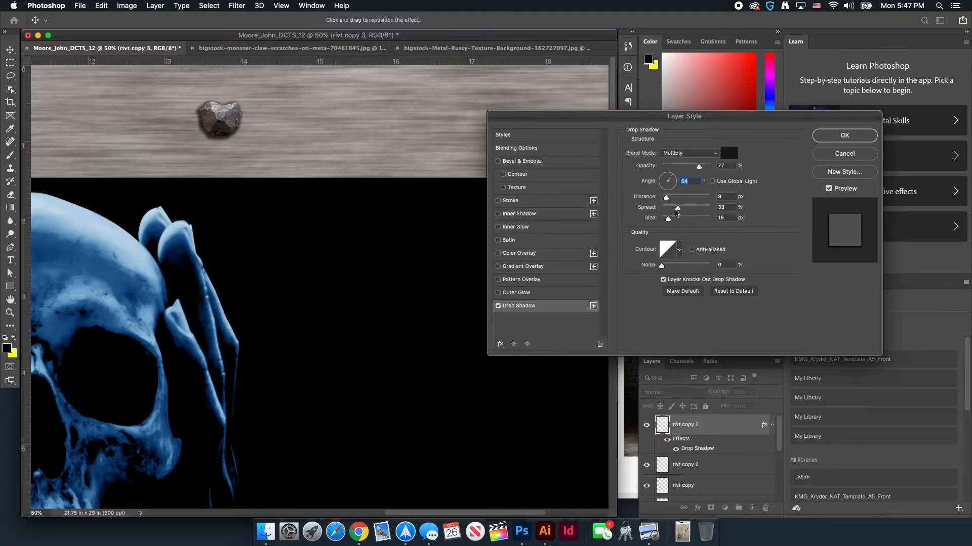
{"action": "left_click_drag", "start_coordinate": [665, 198], "coordinate": [664, 219]}
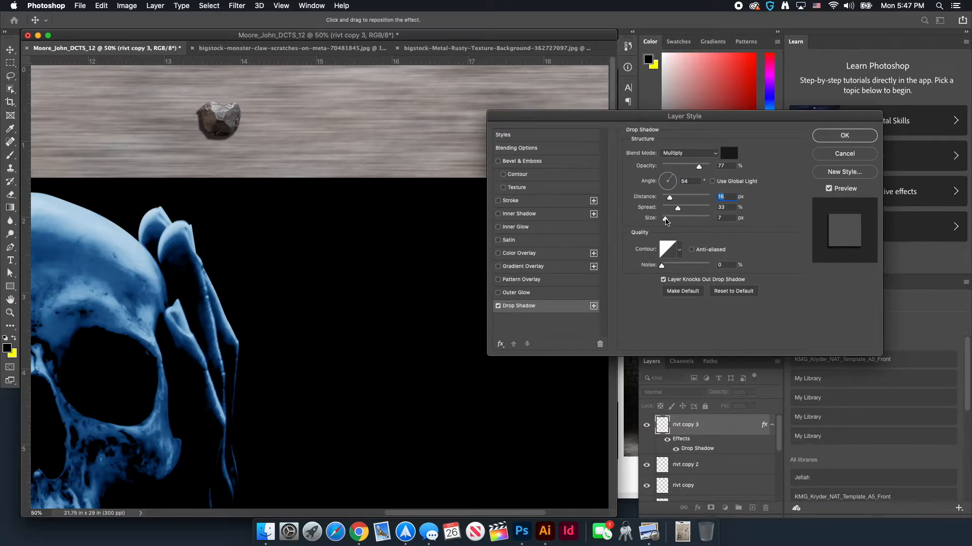
{"action": "left_click", "coordinate": [845, 135]}
{"action": "key", "text": "super+minus"}
{"action": "key", "text": "super+minus"}
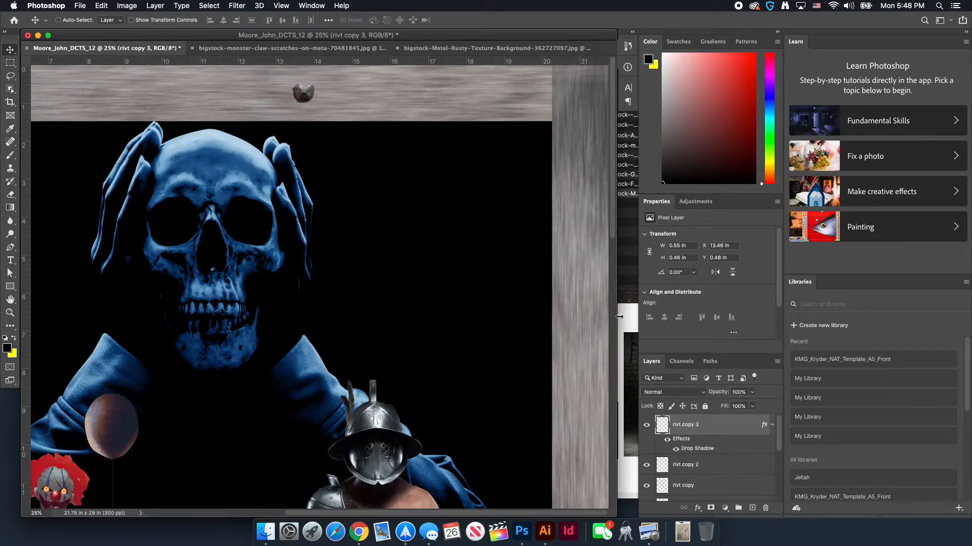
Copy rivt copy 3's drop shadow style and paste it onto rivt copy 2, rivt copy and rivt
{"action": "right_click", "coordinate": [765, 429]}
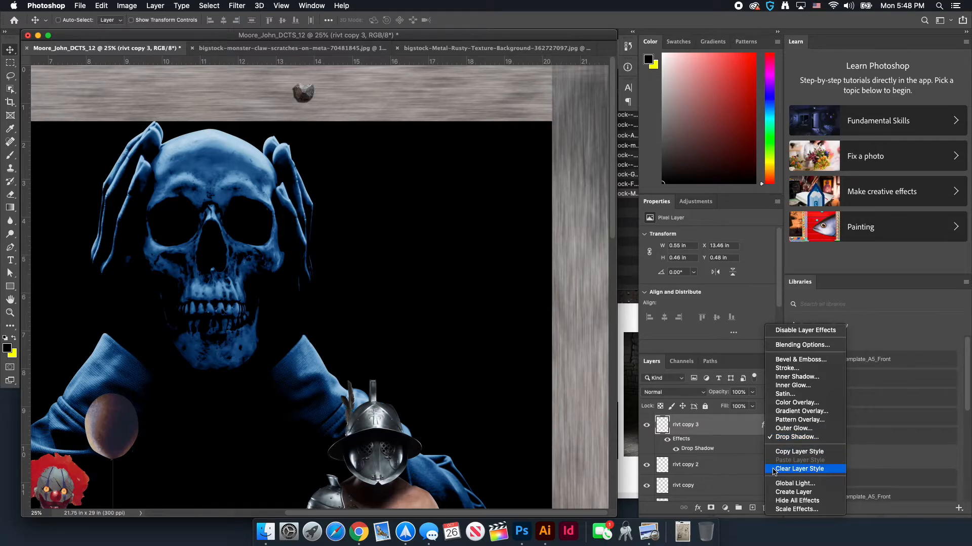
{"action": "left_click", "coordinate": [781, 452]}
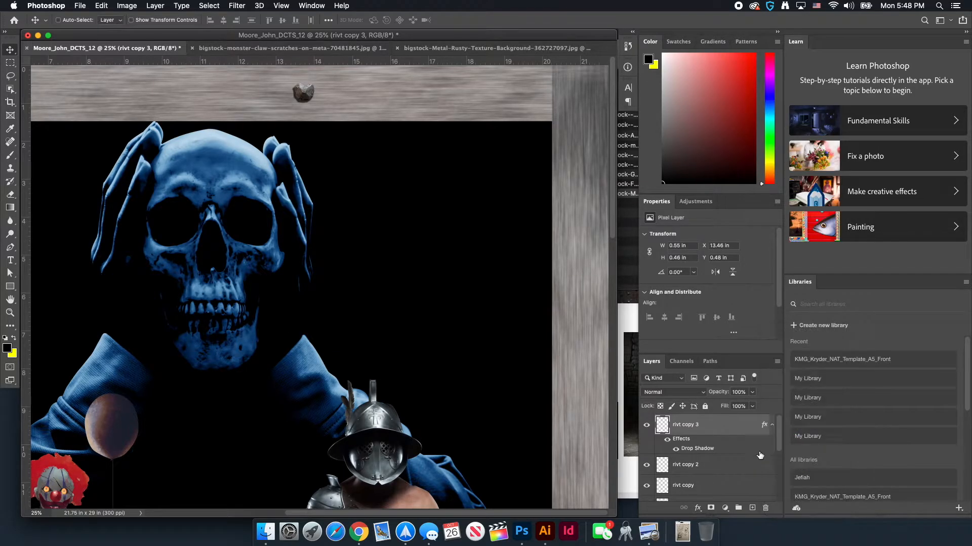
{"action": "scroll", "coordinate": [758, 452], "scroll_direction": "down", "scroll_amount": 1}
{"action": "scroll", "coordinate": [746, 452], "scroll_direction": "down", "scroll_amount": 2}
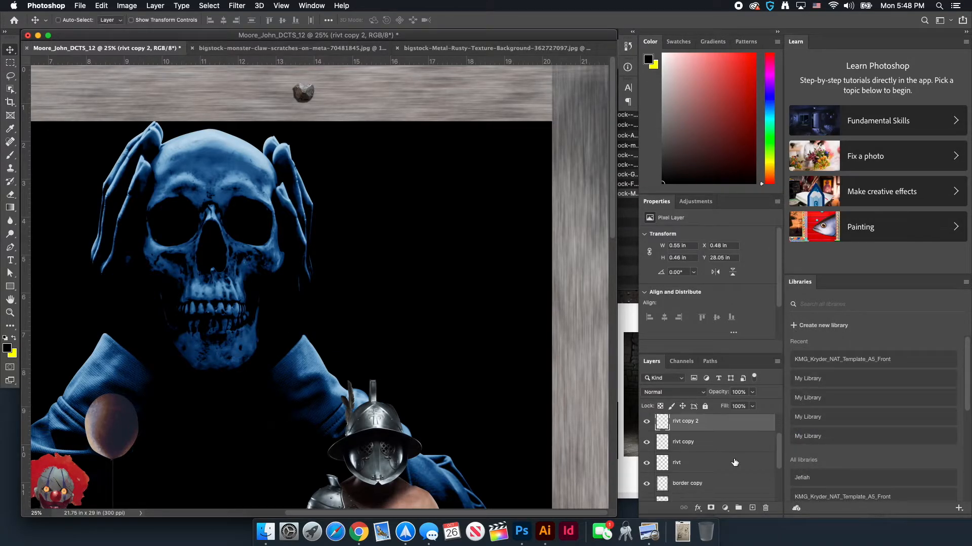
{"action": "left_click", "coordinate": [748, 461], "text": "shift"}
{"action": "right_click", "coordinate": [766, 428]}
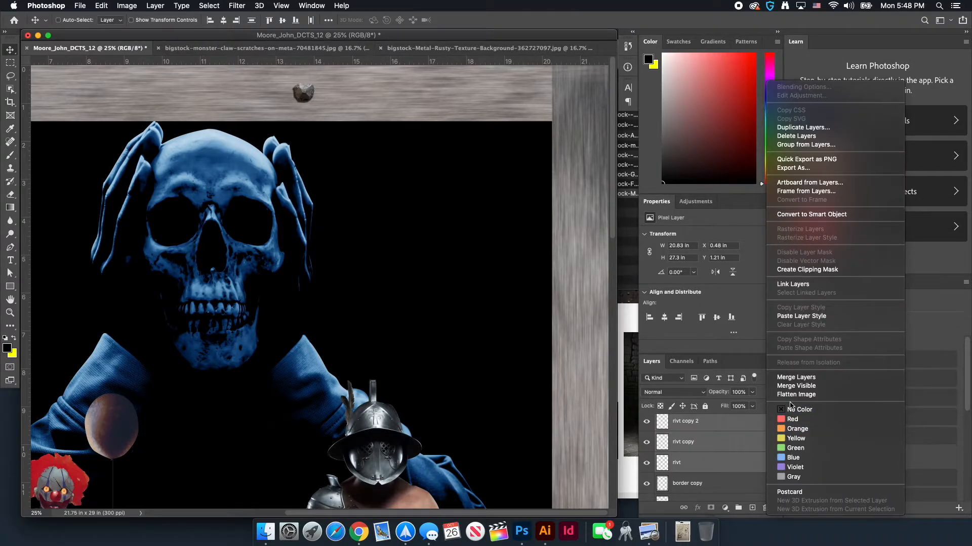
{"action": "left_click", "coordinate": [802, 316]}
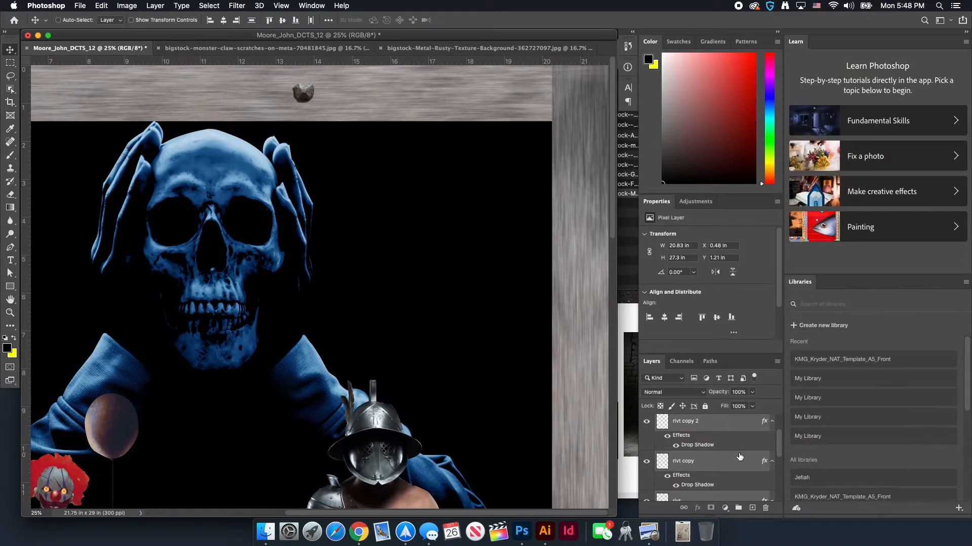
{"action": "scroll", "coordinate": [407, 294], "scroll_direction": "left", "scroll_amount": 5}
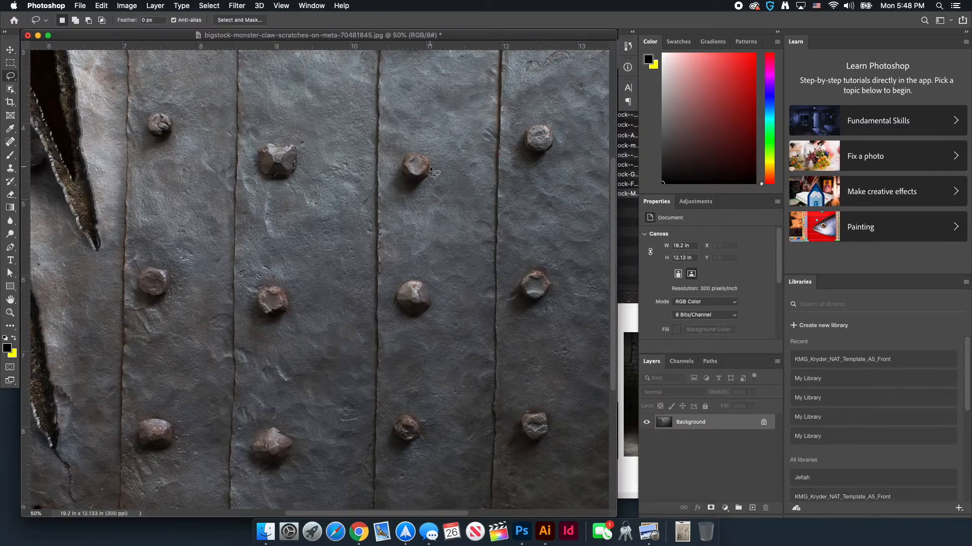
{"action": "key", "text": "super+equal"}
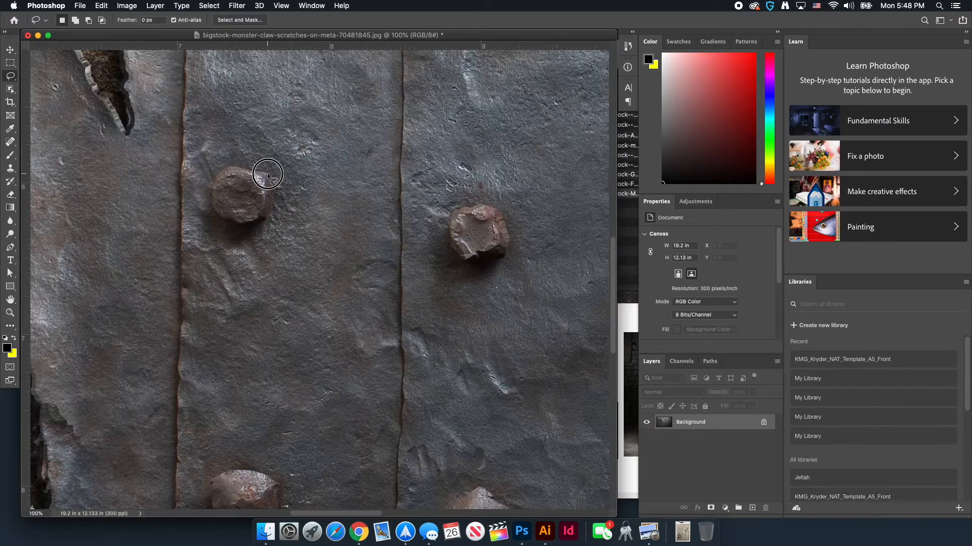
Place another rivet on the border, then select the fog image's bright lower mist via Color Range at fuzziness 112
{"action": "mouse_move", "coordinate": [264, 172]}
{"action": "left_mouse_down"}
{"action": "mouse_move", "coordinate": [224, 221]}
{"action": "mouse_move", "coordinate": [230, 170]}
{"action": "left_mouse_up"}
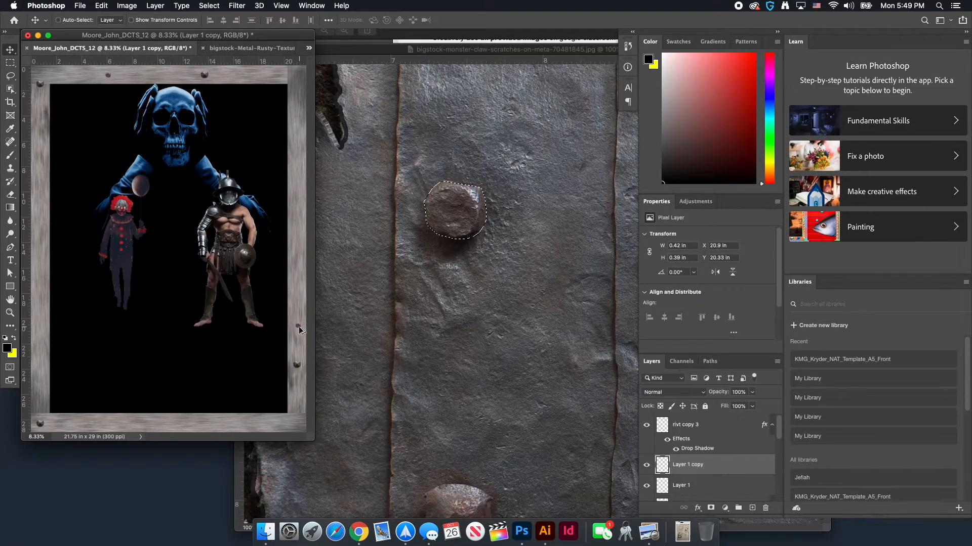
{"action": "left_click_drag", "start_coordinate": [192, 130], "coordinate": [304, 87]}
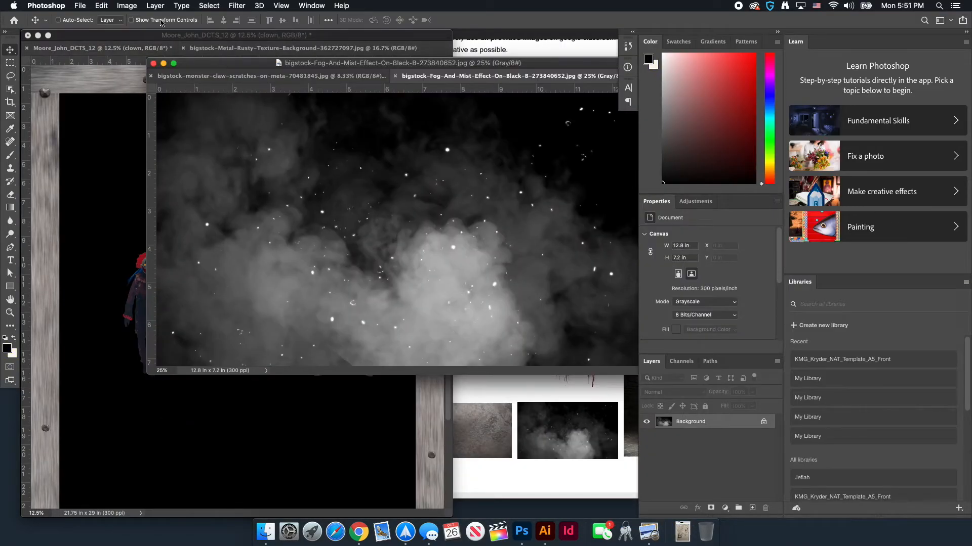
{"action": "left_click", "coordinate": [208, 6]}
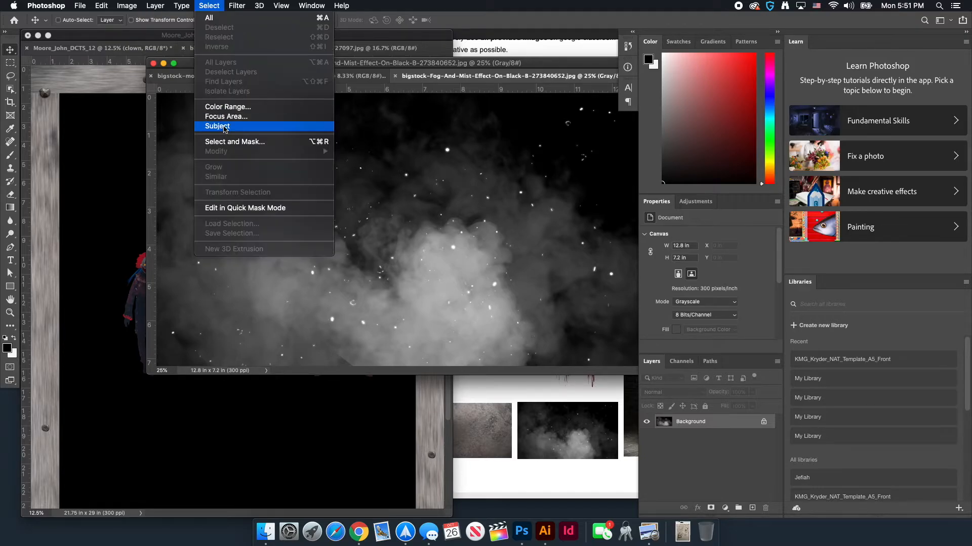
{"action": "left_click", "coordinate": [228, 109]}
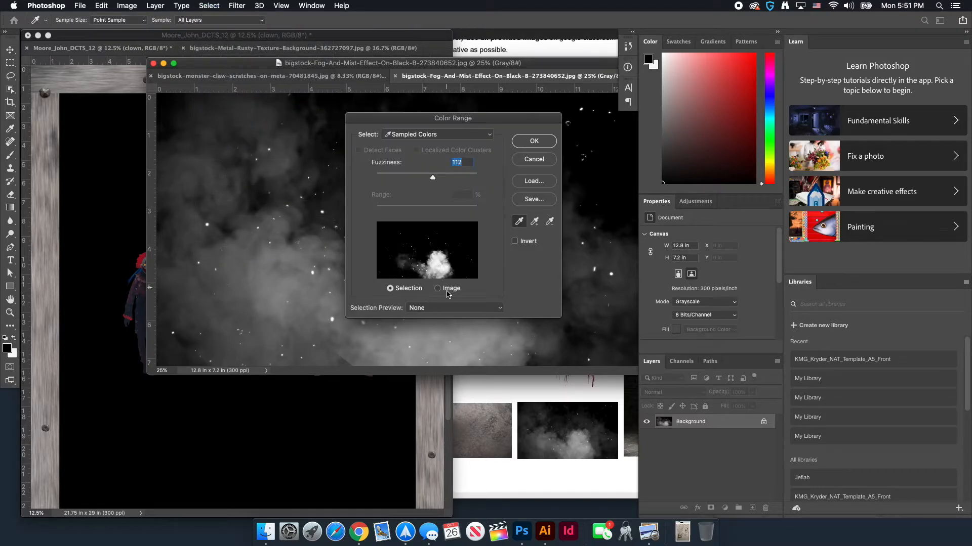
{"action": "left_click", "coordinate": [473, 326]}
{"action": "left_click", "coordinate": [453, 325]}
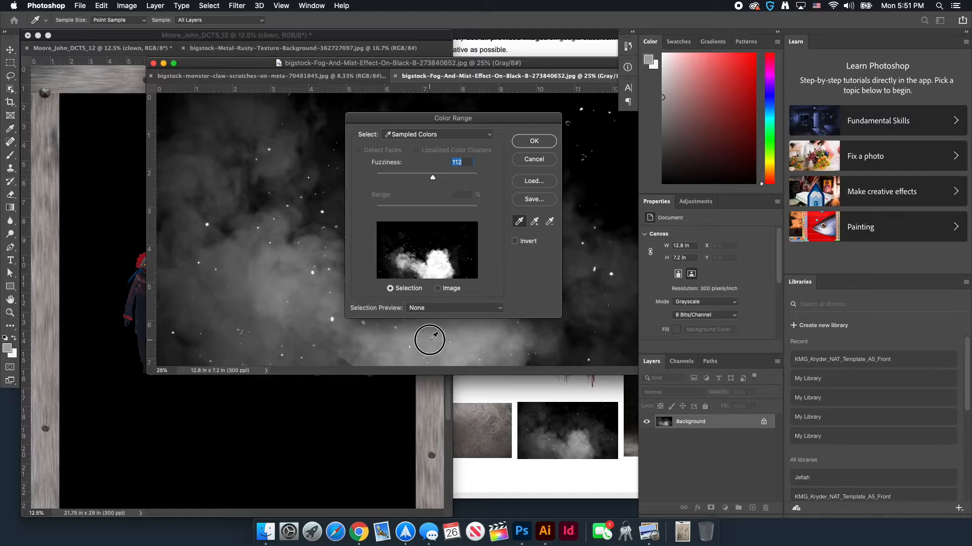
{"action": "left_click", "coordinate": [430, 335]}
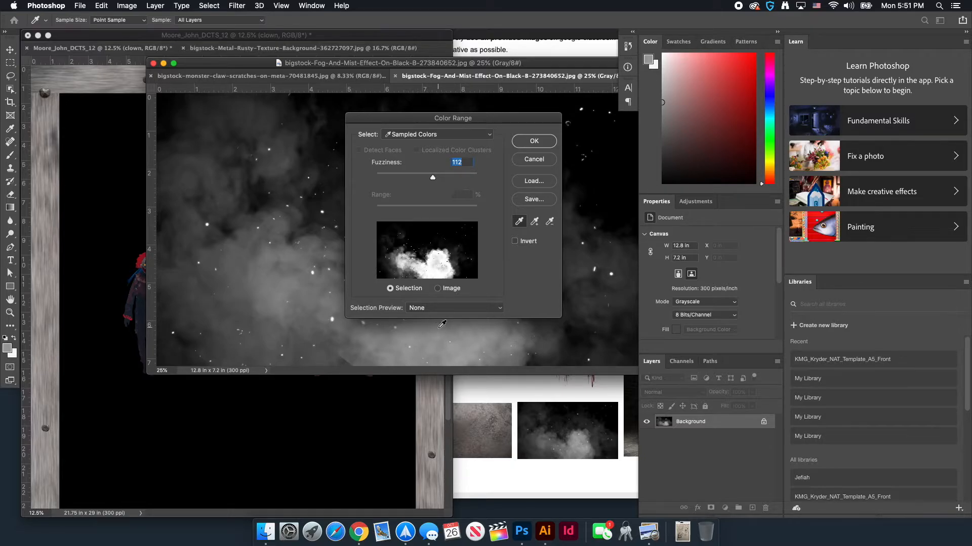
{"action": "left_click_drag", "start_coordinate": [453, 118], "coordinate": [556, 283]}
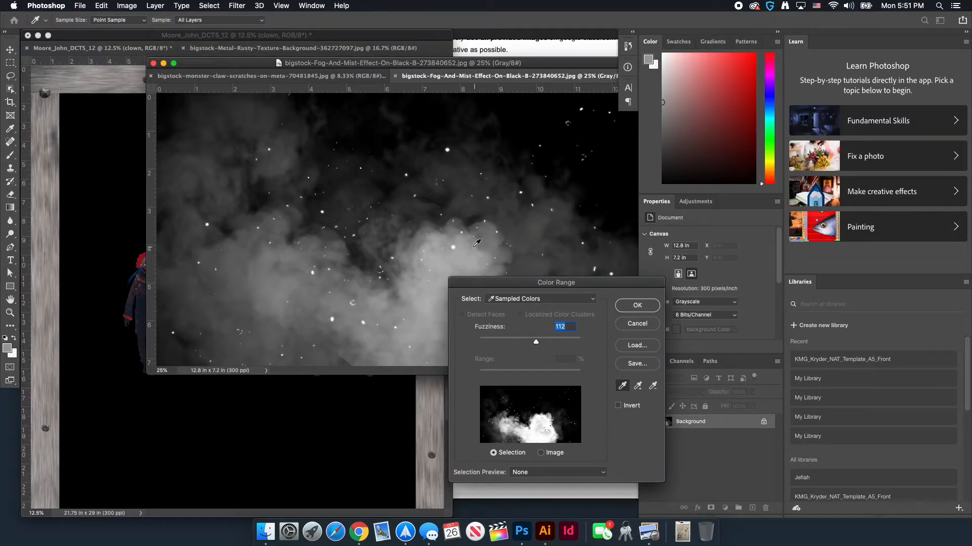
{"action": "left_click", "coordinate": [633, 305]}
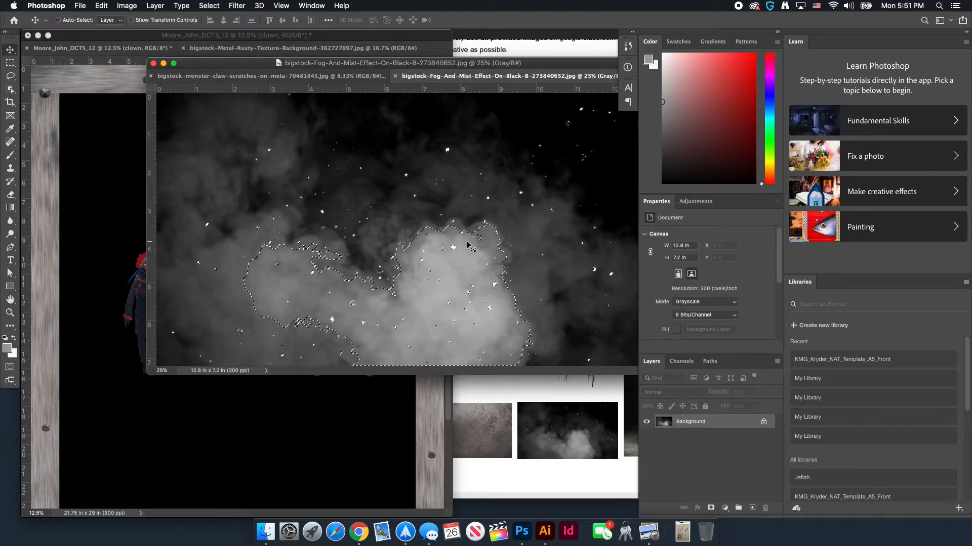
{"action": "left_click", "coordinate": [111, 154]}
Paste the selected fog into the poster as Layer 2 and move it up over the skull's chest
{"action": "key", "text": "super+v"}
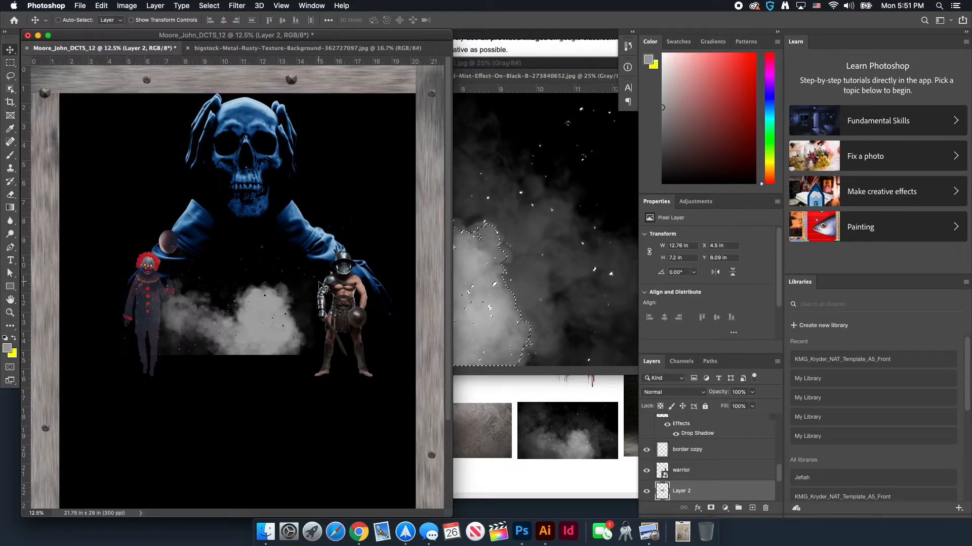
{"action": "left_click_drag", "start_coordinate": [276, 346], "coordinate": [283, 242]}
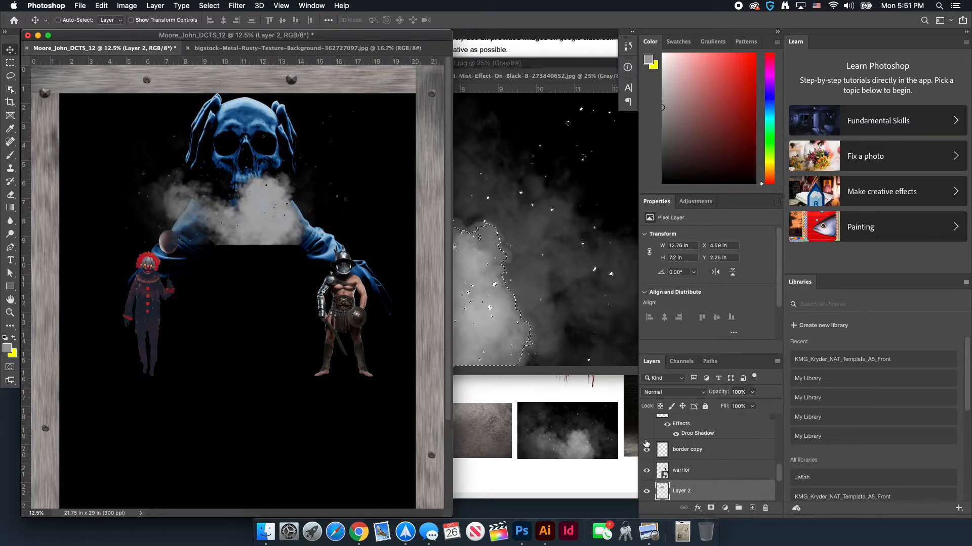
{"action": "scroll", "coordinate": [690, 453], "scroll_direction": "down", "scroll_amount": 1}
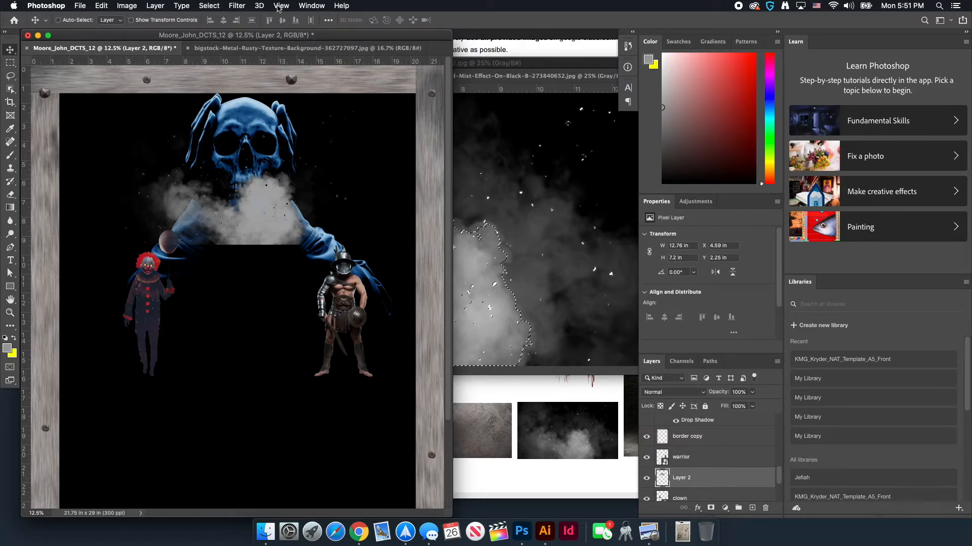
{"action": "left_click", "coordinate": [127, 6]}
{"action": "mouse_move", "coordinate": [149, 39]}
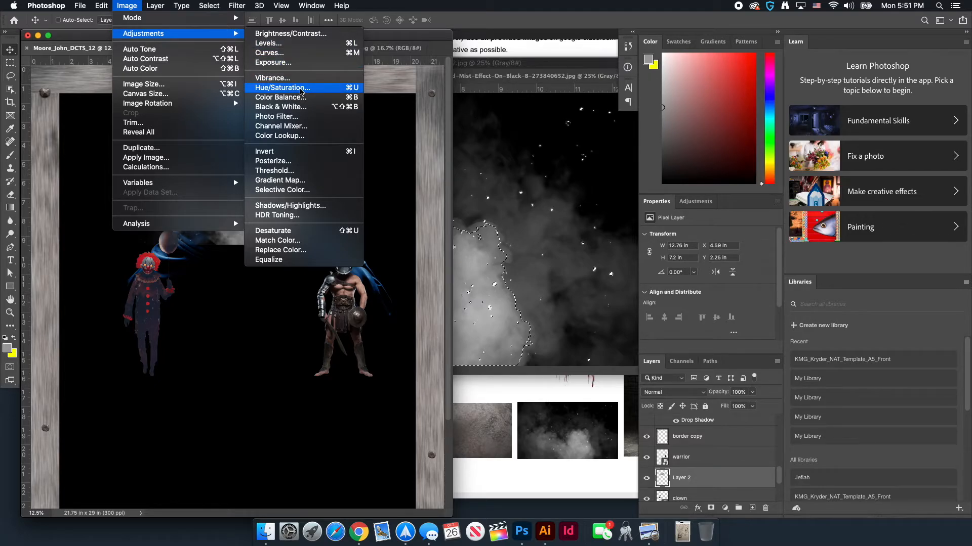
Colorize the smoke with Hue/Saturation, raising saturation and shifting the hue to about 211 blue
{"action": "left_click", "coordinate": [301, 91]}
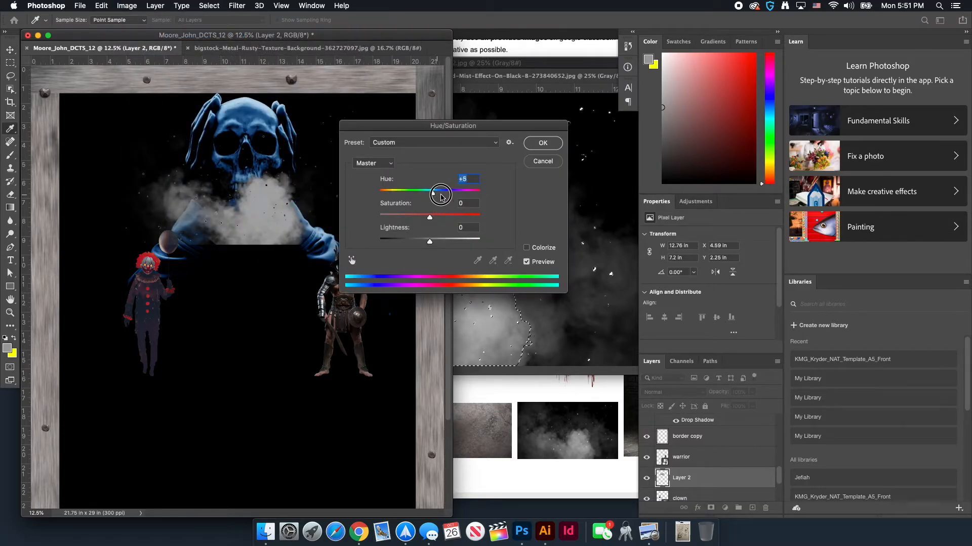
{"action": "left_click_drag", "start_coordinate": [441, 197], "coordinate": [432, 197]}
{"action": "left_click", "coordinate": [532, 250]}
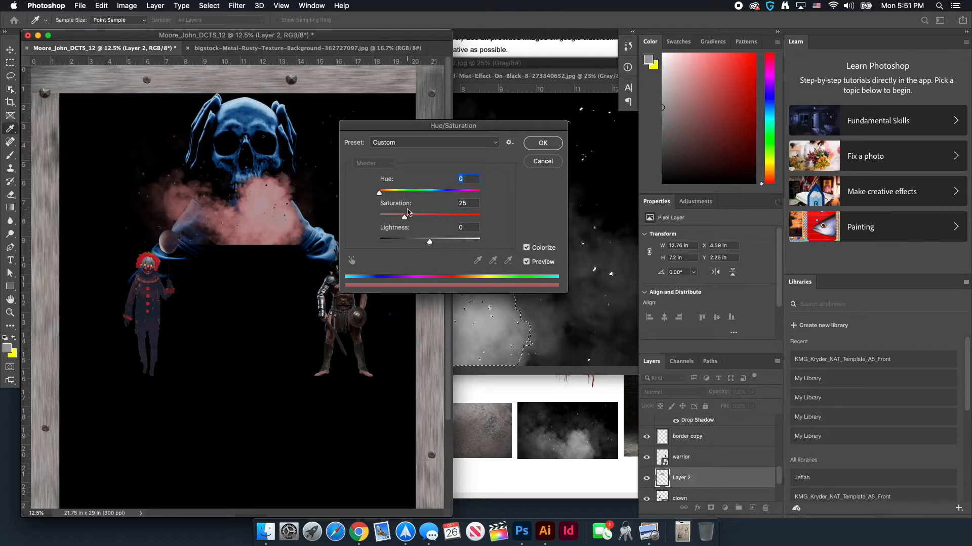
{"action": "left_click_drag", "start_coordinate": [422, 220], "coordinate": [421, 220]}
{"action": "left_click_drag", "start_coordinate": [381, 194], "coordinate": [438, 196]}
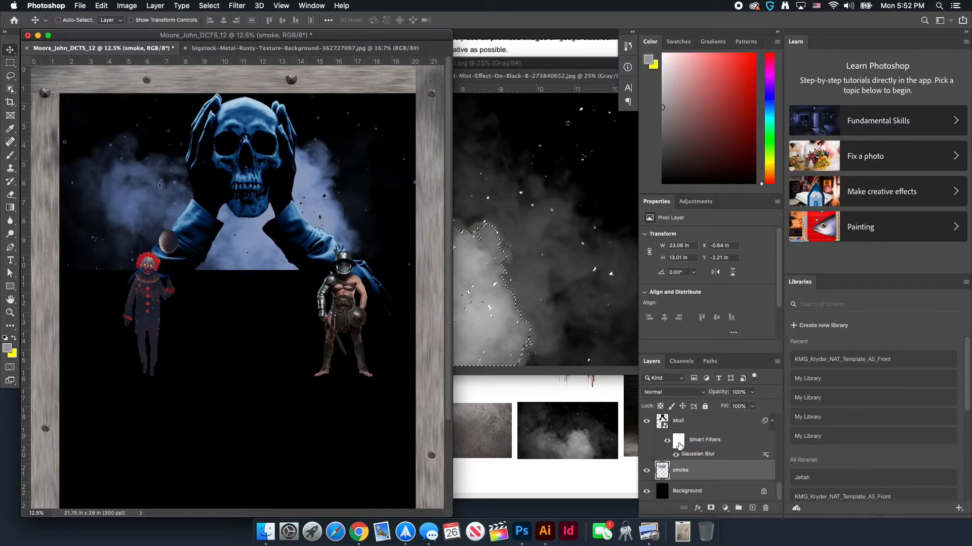
Mask the smoke layer and paint out its lower edge under the skull's hands with a 2120 px brush
{"action": "left_click", "coordinate": [711, 508]}
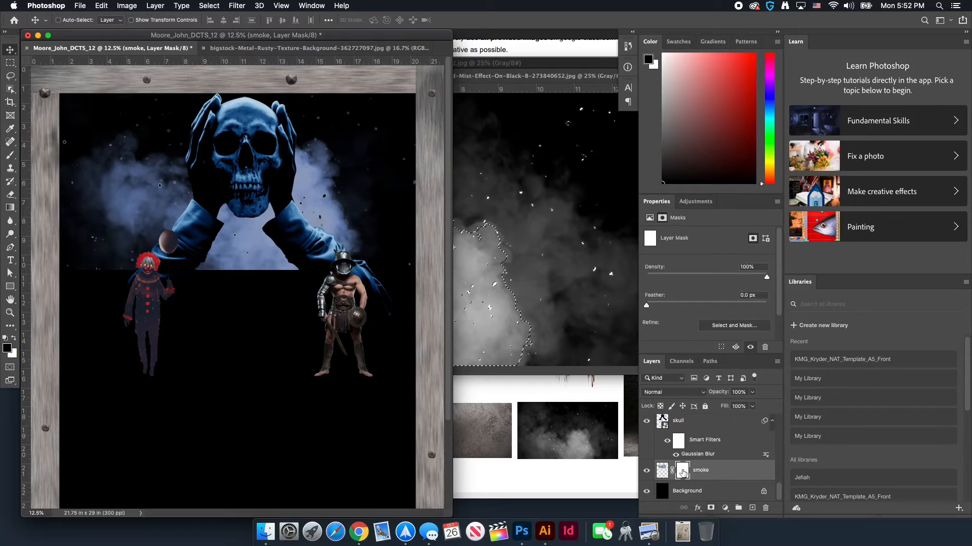
{"action": "key", "text": "b"}
{"action": "right_click", "coordinate": [320, 218]}
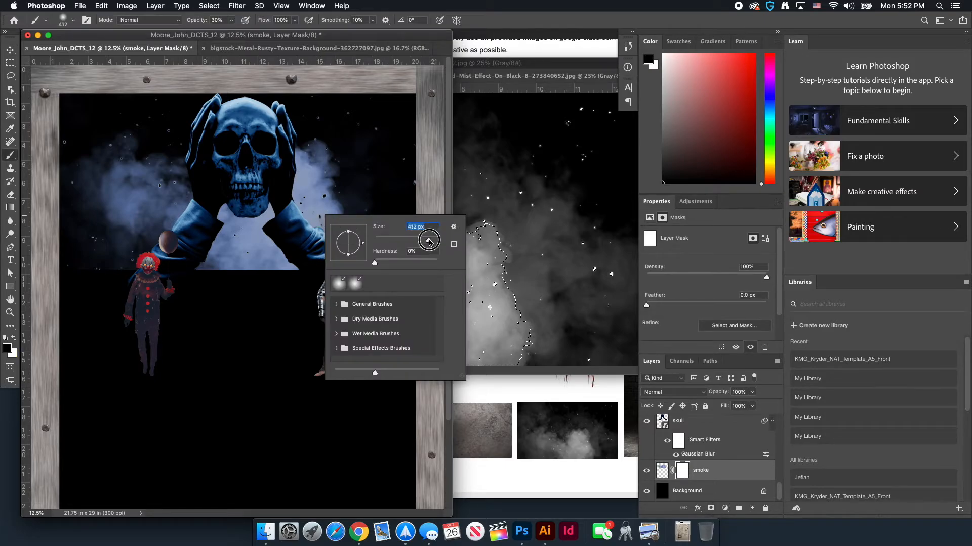
{"action": "left_click_drag", "start_coordinate": [429, 242], "coordinate": [433, 240]}
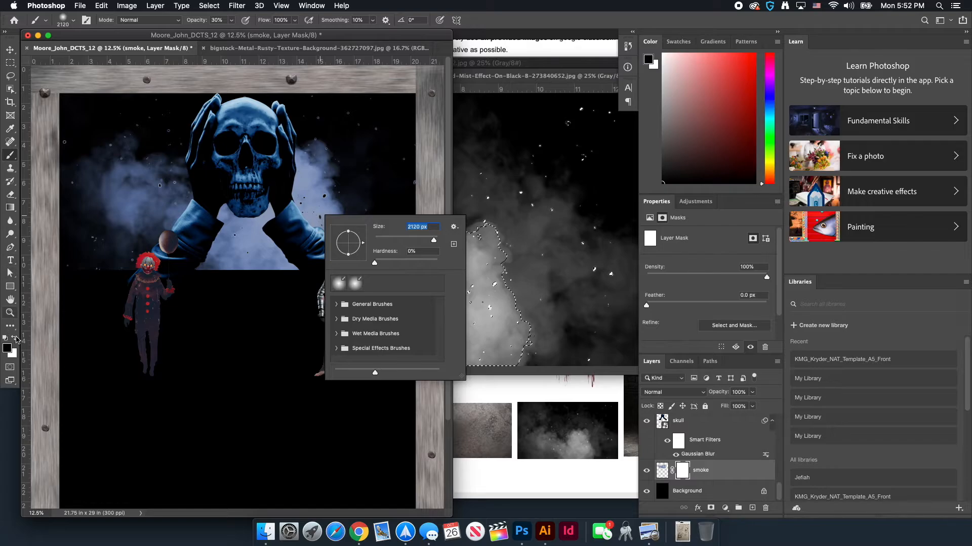
{"action": "key", "text": "Return"}
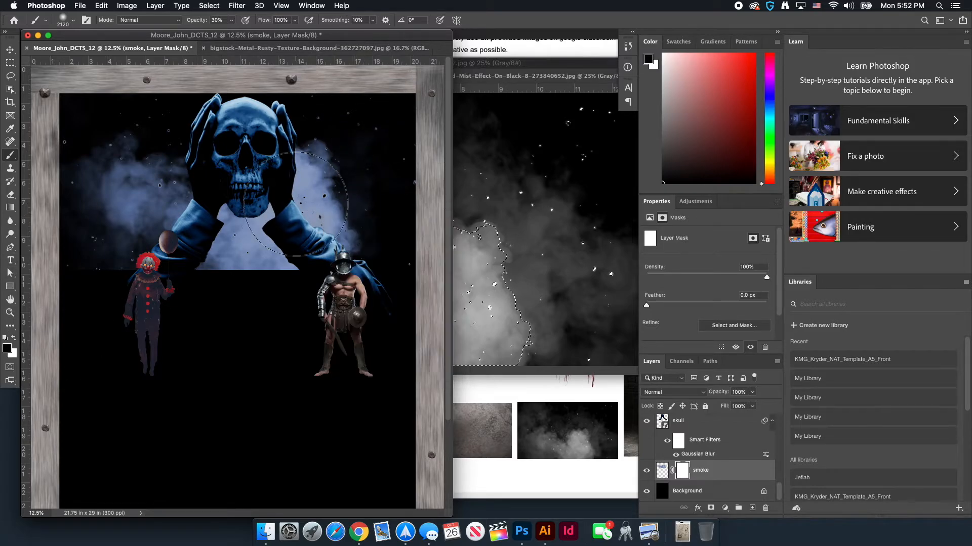
{"action": "left_click_drag", "start_coordinate": [361, 276], "coordinate": [248, 335]}
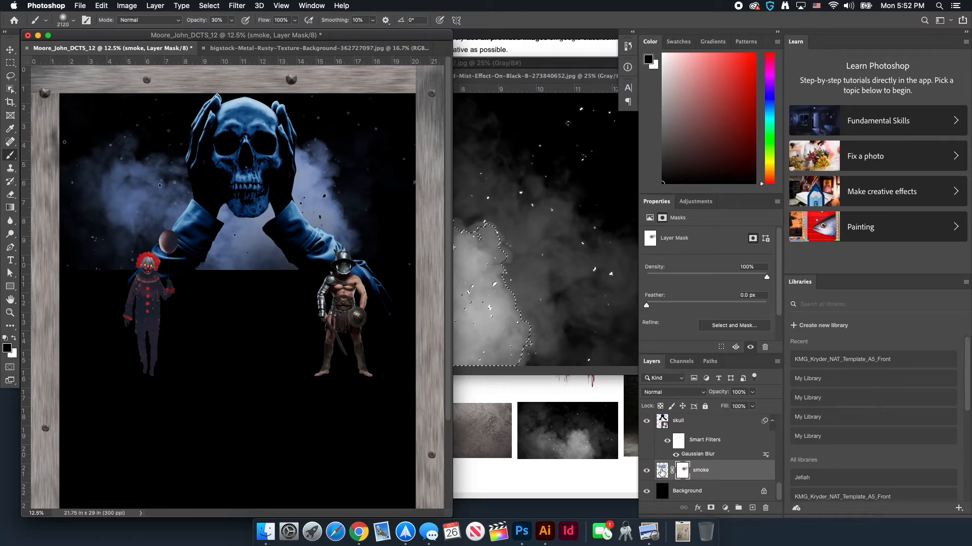
{"action": "left_click", "coordinate": [661, 471]}
{"action": "left_click", "coordinate": [683, 473]}
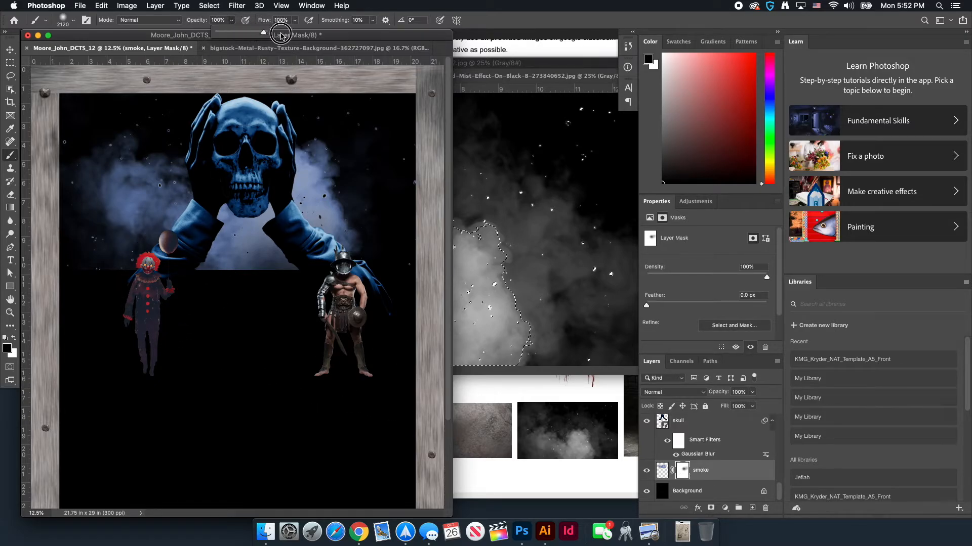
{"action": "mouse_move", "coordinate": [347, 282]}
{"action": "left_mouse_down"}
{"action": "mouse_move", "coordinate": [222, 310]}
{"action": "mouse_move", "coordinate": [242, 298]}
{"action": "mouse_move", "coordinate": [206, 300]}
{"action": "mouse_move", "coordinate": [202, 247]}
{"action": "mouse_move", "coordinate": [209, 279]}
{"action": "mouse_move", "coordinate": [271, 277]}
{"action": "mouse_move", "coordinate": [327, 313]}
{"action": "mouse_move", "coordinate": [127, 308]}
{"action": "mouse_move", "coordinate": [249, 275]}
{"action": "left_mouse_up"}
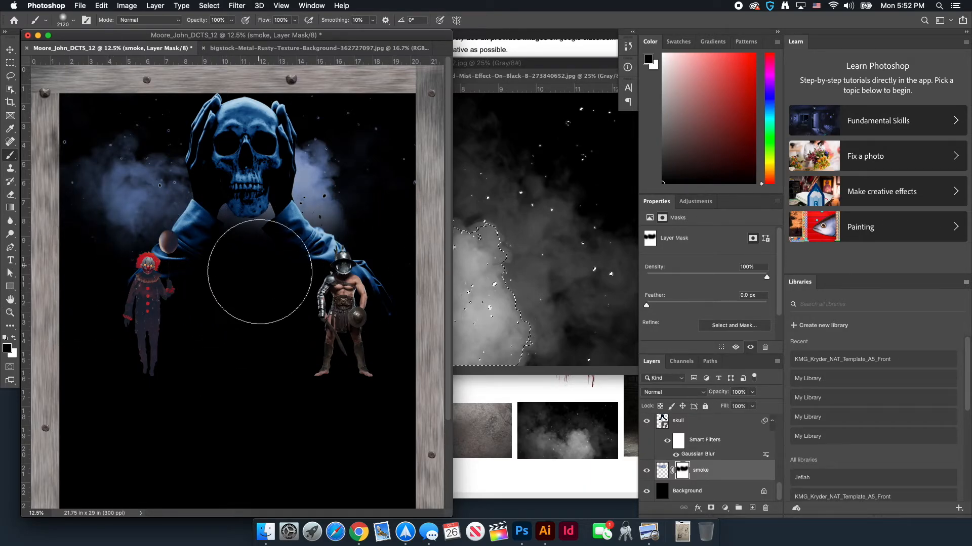
Duplicate the smoke layer and clip a Curves adjustment to the copy to brighten its tone
{"action": "key", "text": "v"}
{"action": "key", "text": "super+j"}
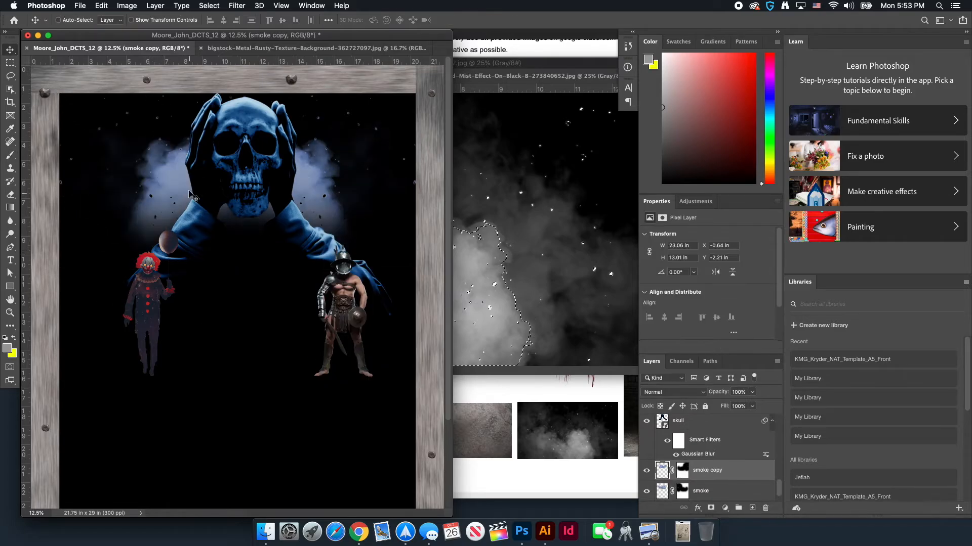
{"action": "left_click", "coordinate": [777, 361]}
{"action": "key", "text": "Escape"}
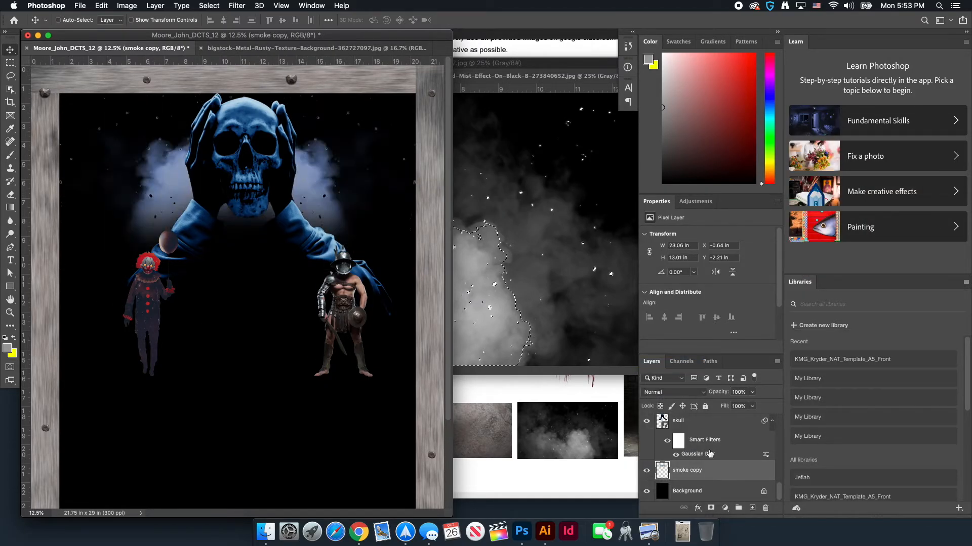
{"action": "left_click", "coordinate": [673, 454]}
{"action": "left_click_drag", "start_coordinate": [715, 300], "coordinate": [710, 310]}
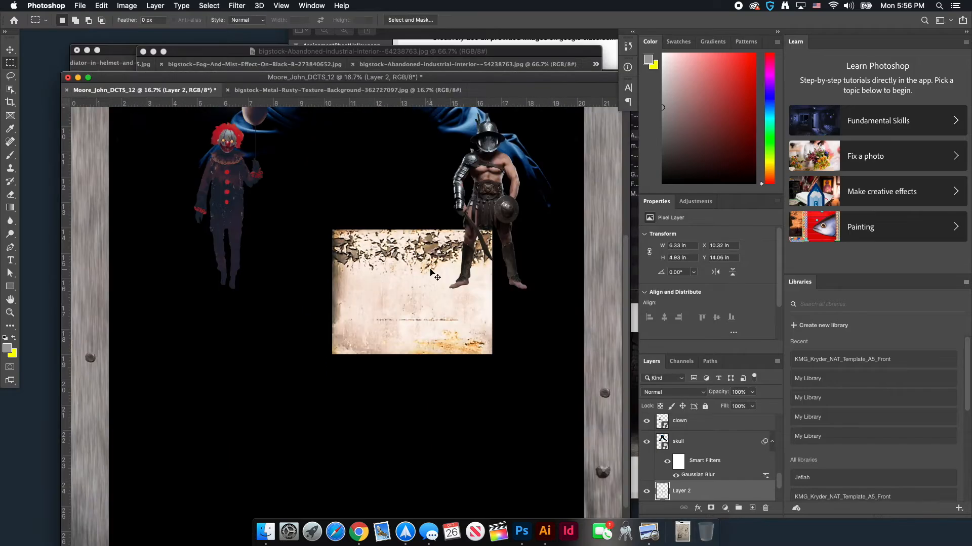
{"action": "left_click_drag", "start_coordinate": [688, 486], "coordinate": [694, 473]}
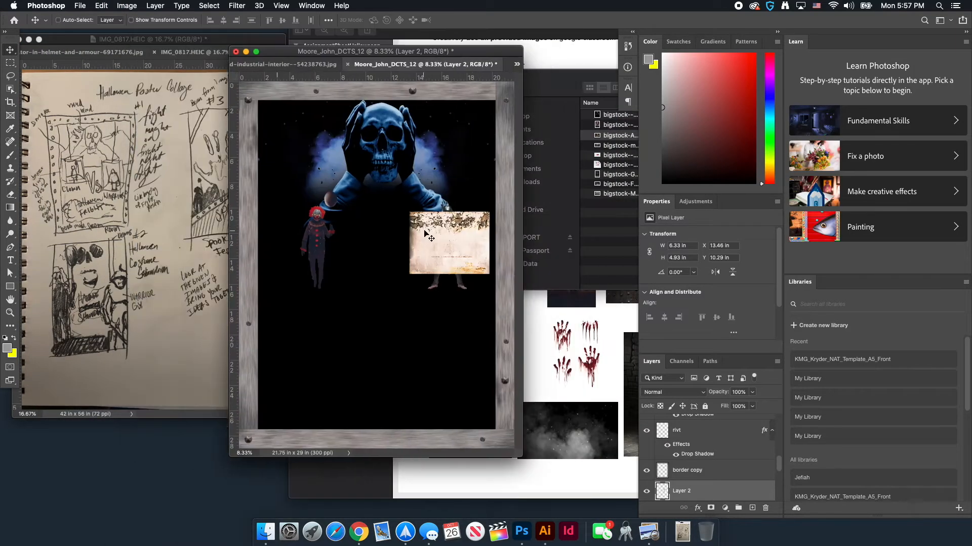
{"action": "left_click_drag", "start_coordinate": [424, 231], "coordinate": [489, 177]}
{"action": "left_click", "coordinate": [516, 64]}
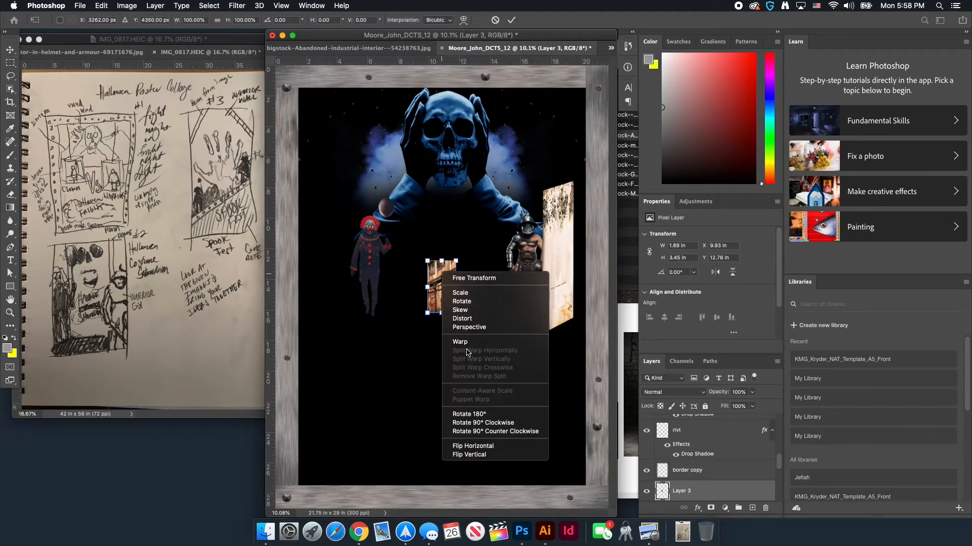
{"action": "left_click", "coordinate": [466, 445]}
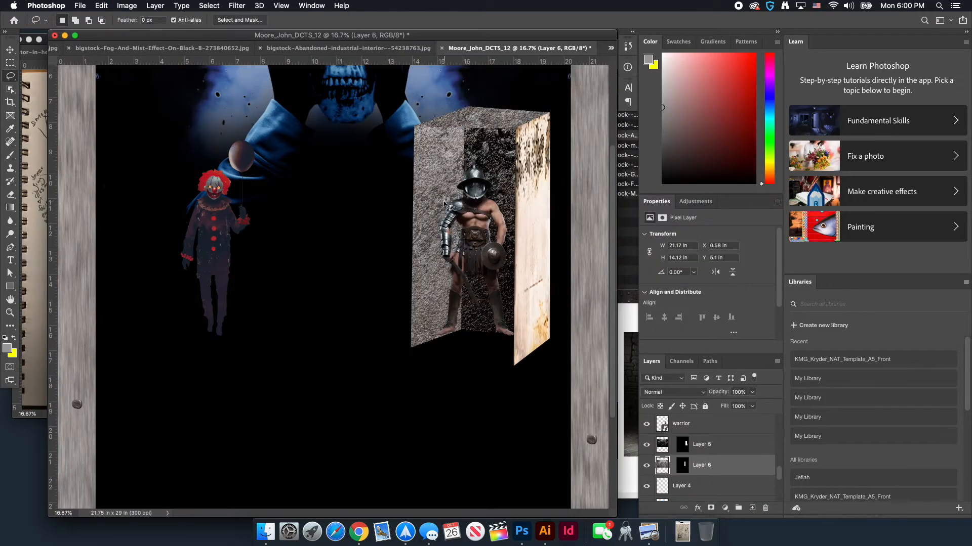
Feather the selection and stretch a warehouse floor strip into the box base, with Layer 9 above Layer 3
{"action": "left_click", "coordinate": [725, 508]}
{"action": "left_click", "coordinate": [739, 365]}
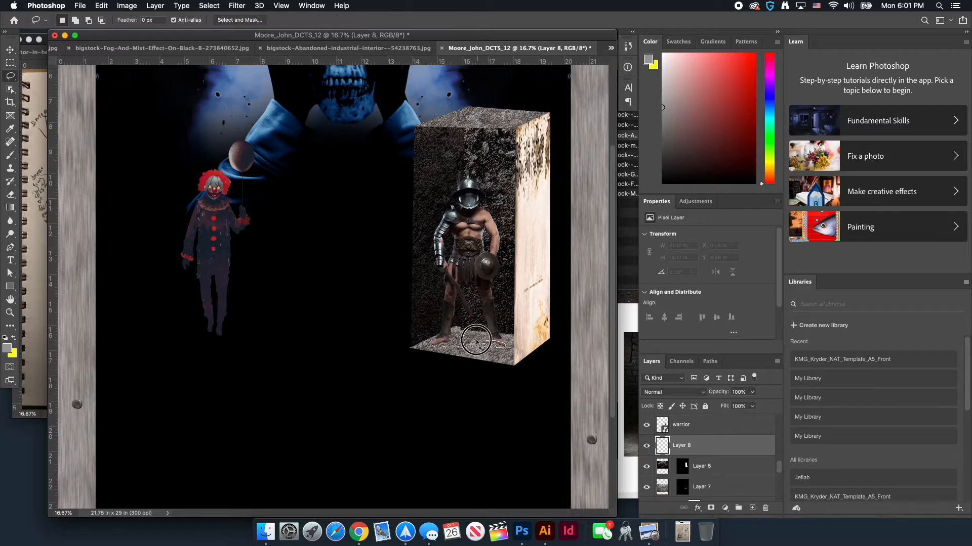
{"action": "key", "text": "shift+F6"}
{"action": "left_click", "coordinate": [538, 256]}
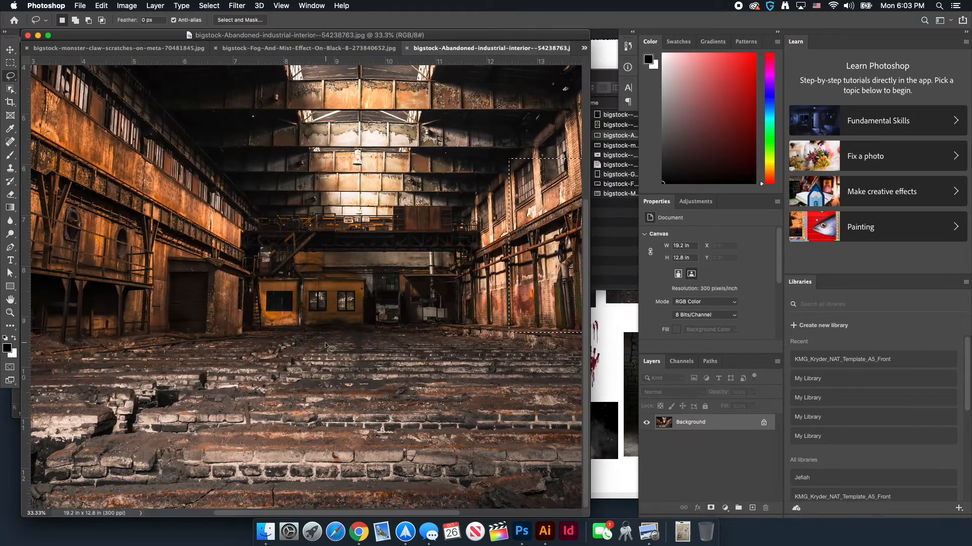
{"action": "left_click_drag", "start_coordinate": [160, 416], "coordinate": [552, 429]}
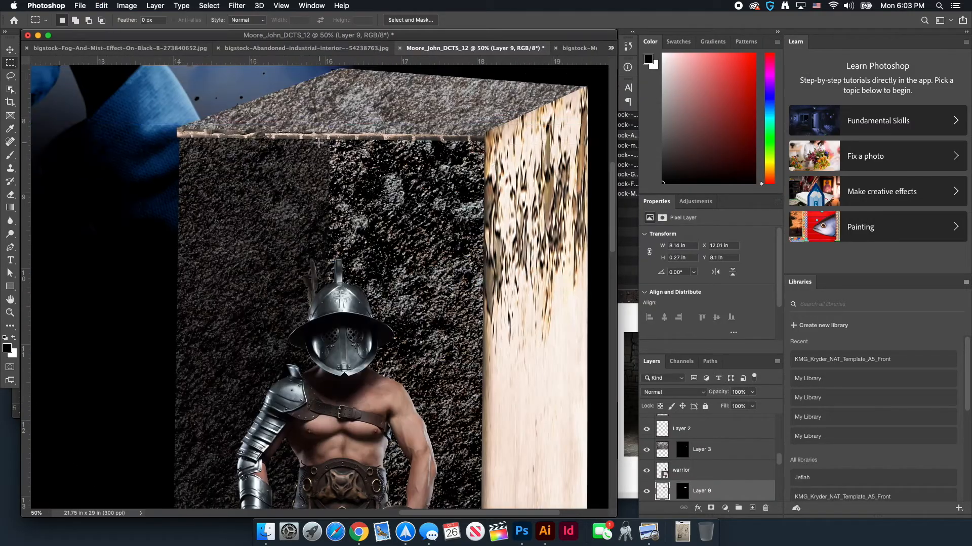
{"action": "left_click_drag", "start_coordinate": [217, 188], "coordinate": [201, 188]}
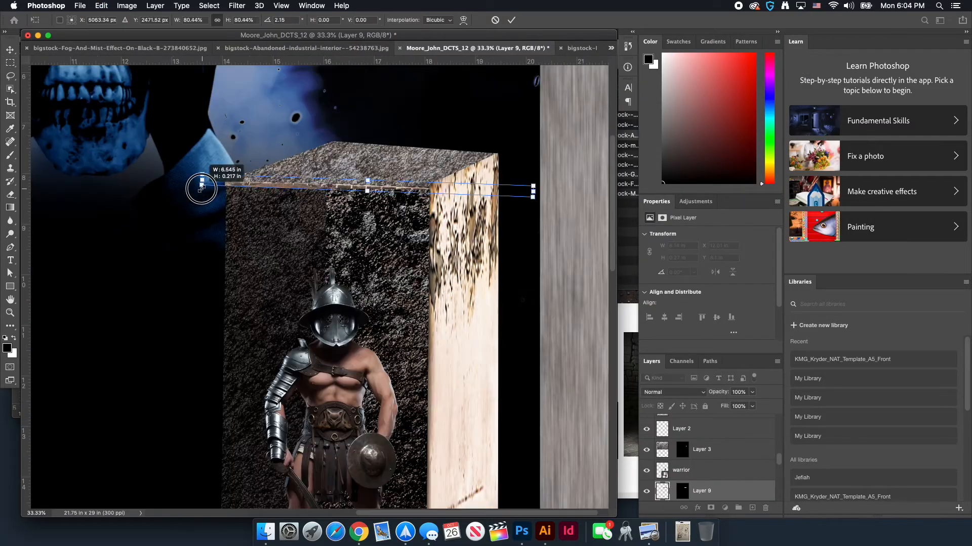
{"action": "left_click_drag", "start_coordinate": [701, 491], "coordinate": [703, 440]}
Pick a box layer from the canvas and lower its opacity to about 39%
{"action": "key", "text": "l"}
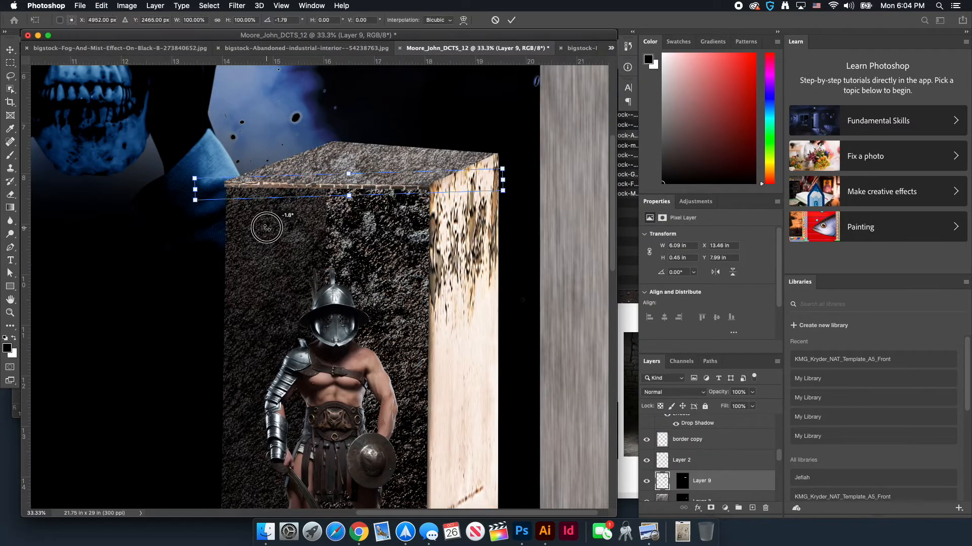
{"action": "scroll", "coordinate": [482, 182], "scroll_direction": "left", "scroll_amount": 5}
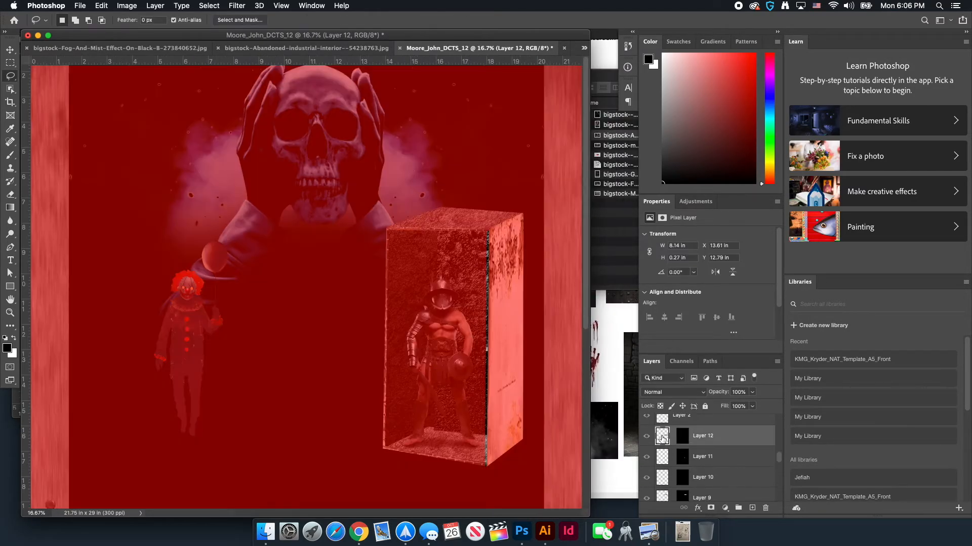
{"action": "left_click", "coordinate": [681, 361]}
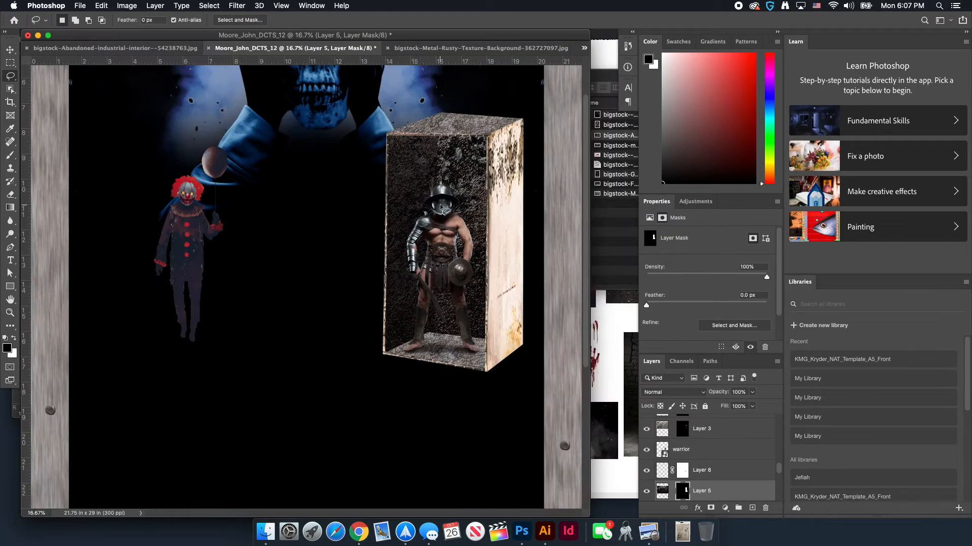
{"action": "right_click", "coordinate": [509, 253]}
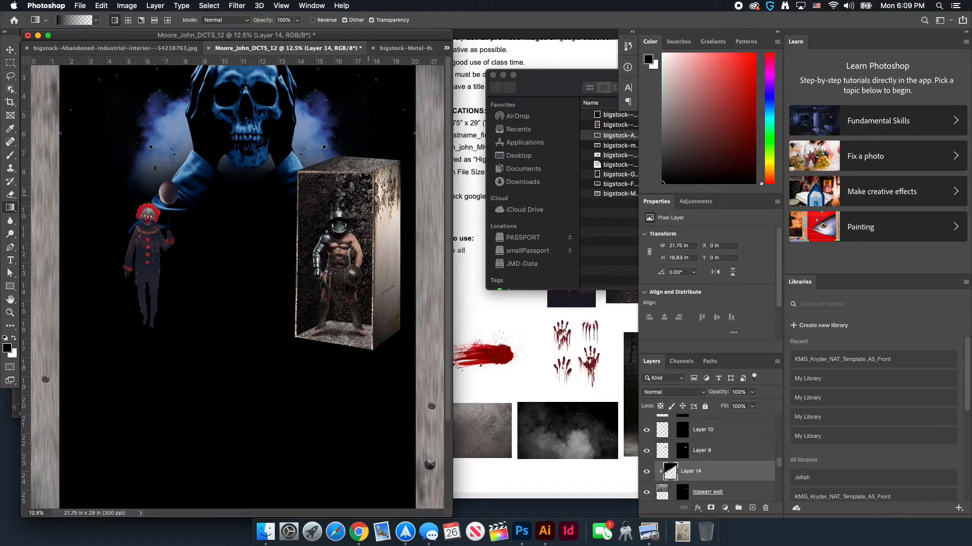
{"action": "right_click", "coordinate": [360, 345]}
{"action": "left_click", "coordinate": [377, 345]}
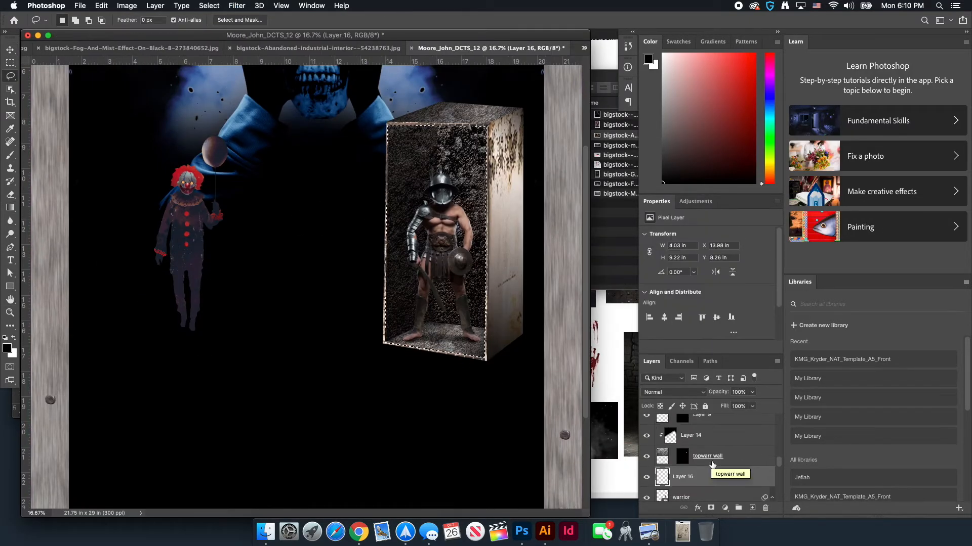
{"action": "left_click_drag", "start_coordinate": [752, 392], "coordinate": [722, 405]}
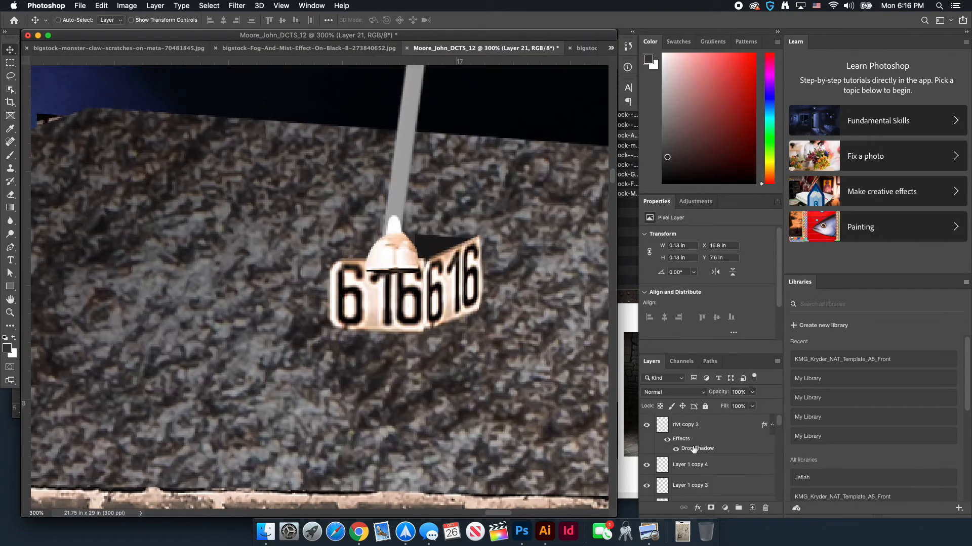
Paste the warehouse strip, enlarge it to about 458%, and move it to the poster's top
{"action": "mouse_move", "coordinate": [385, 206]}
{"action": "left_mouse_down"}
{"action": "mouse_move", "coordinate": [366, 218]}
{"action": "mouse_move", "coordinate": [390, 249]}
{"action": "left_mouse_up"}
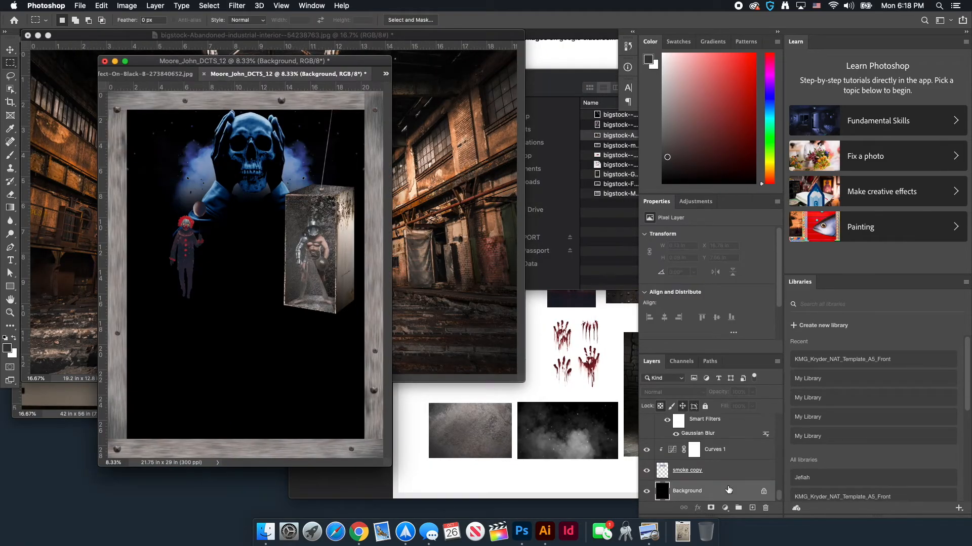
{"action": "key", "text": "super+v"}
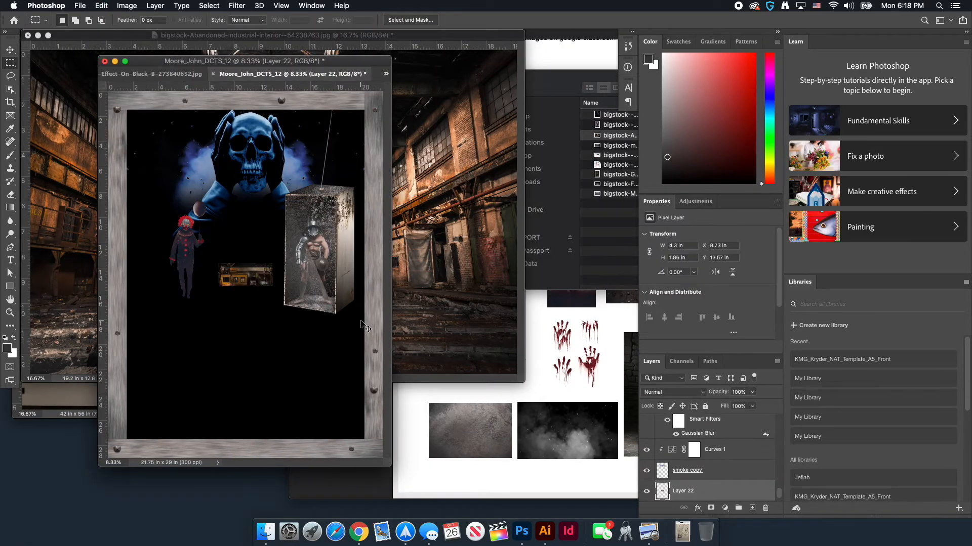
{"action": "key", "text": "super+t"}
{"action": "left_click_drag", "start_coordinate": [271, 261], "coordinate": [387, 202]}
{"action": "key", "text": "Return"}
{"action": "key", "text": "m"}
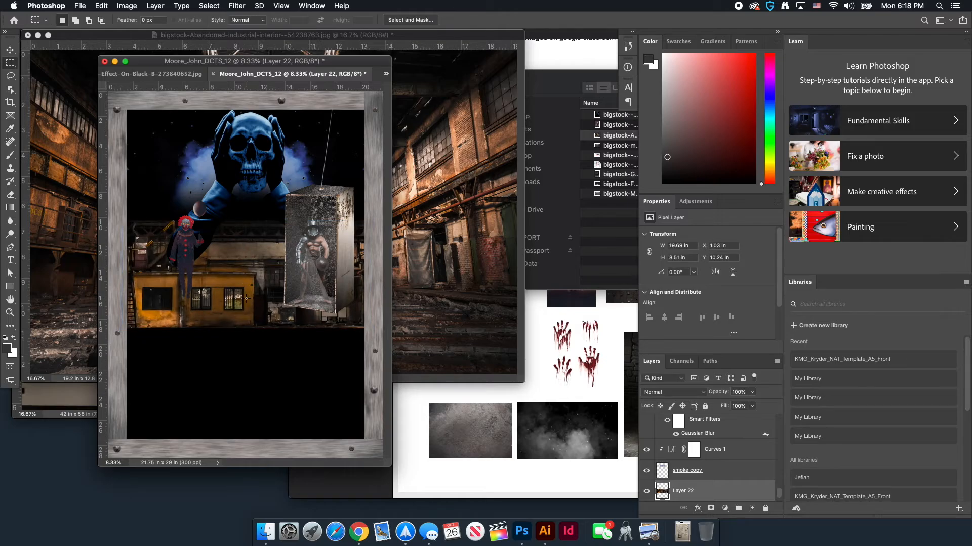
{"action": "key", "text": "v"}
{"action": "left_click_drag", "start_coordinate": [246, 299], "coordinate": [253, 194]}
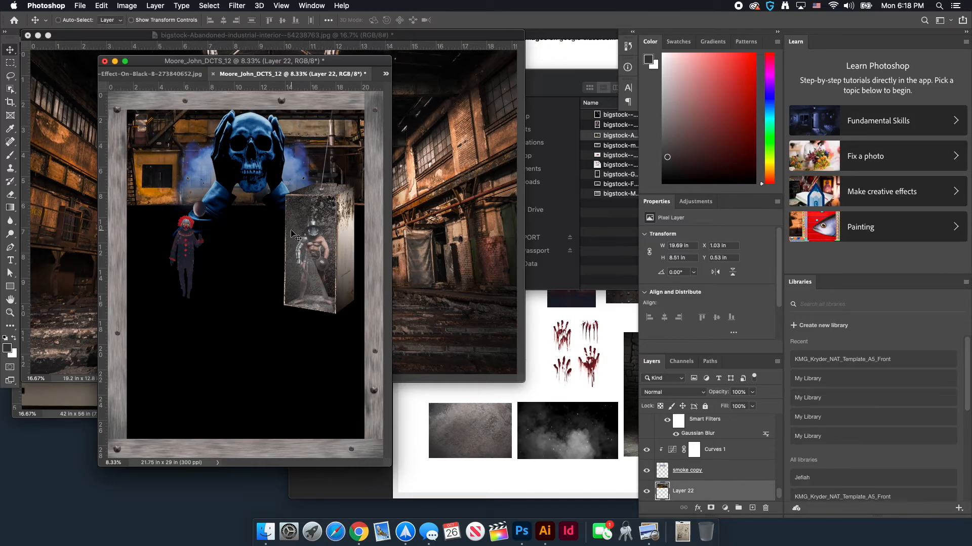
Add a gradient layer mask so the warehouse strip fades into black below
{"action": "left_click", "coordinate": [710, 509]}
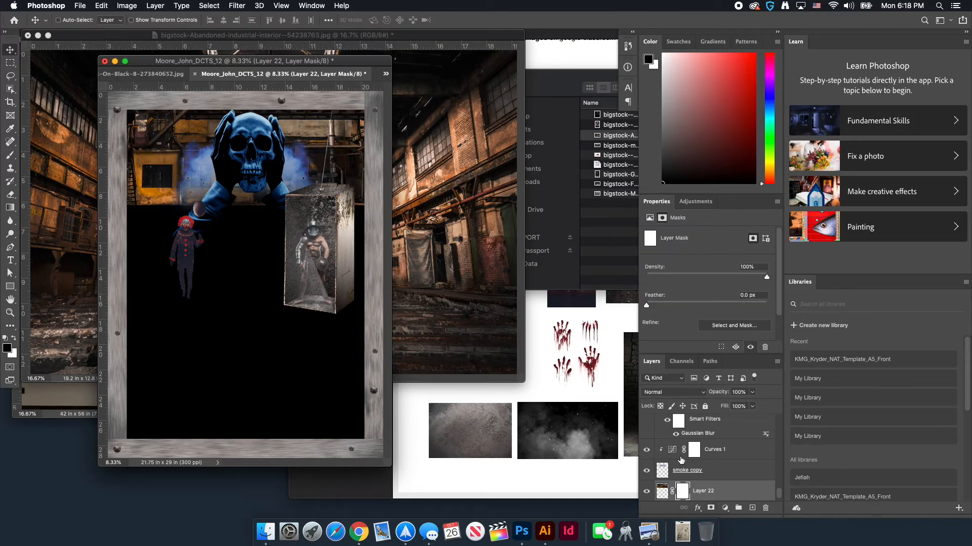
{"action": "key", "text": "g"}
{"action": "left_click_drag", "start_coordinate": [245, 190], "coordinate": [248, 166]}
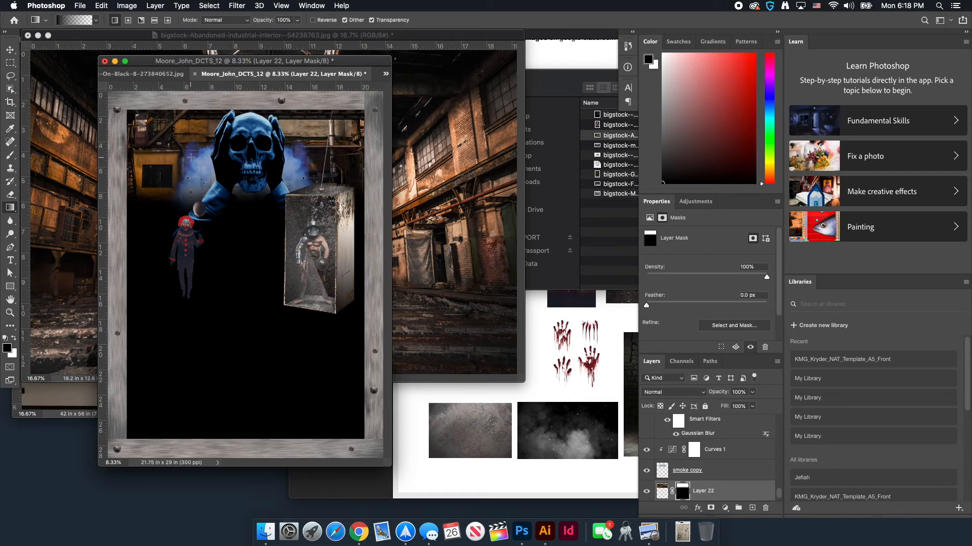
{"action": "key", "text": "v"}
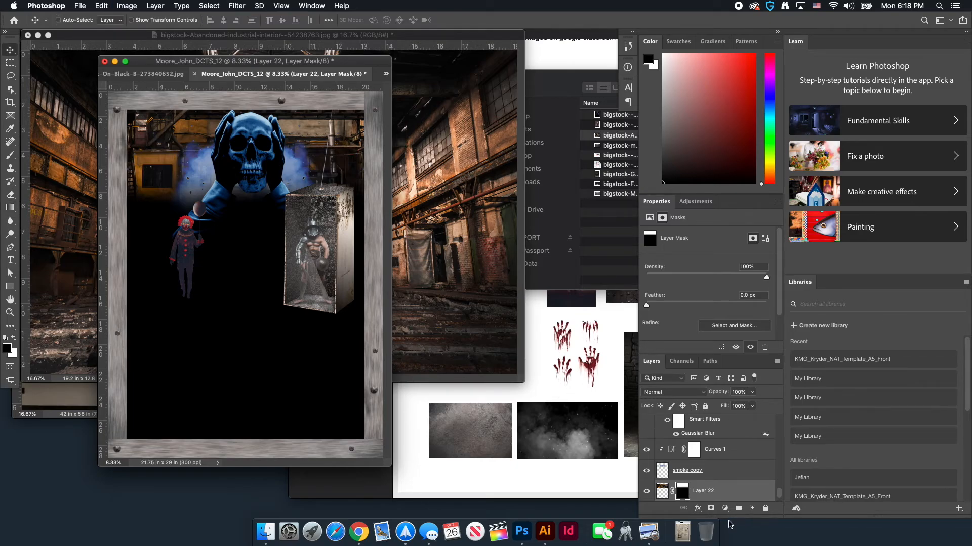
Add a colorized Hue/Saturation adjustment tinting the backdrop blue-purple at lightness -26
{"action": "left_click", "coordinate": [660, 491]}
{"action": "left_click", "coordinate": [726, 508]}
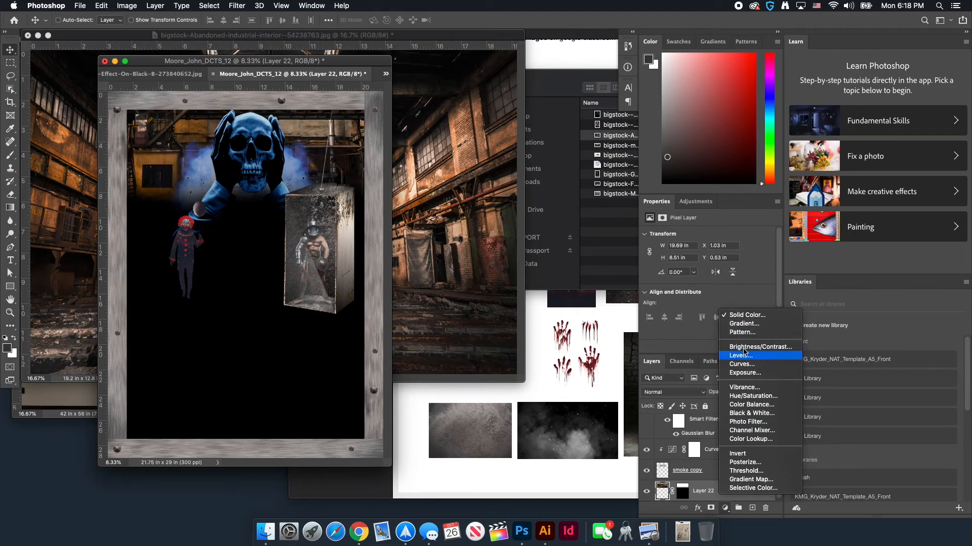
{"action": "left_click", "coordinate": [744, 398]}
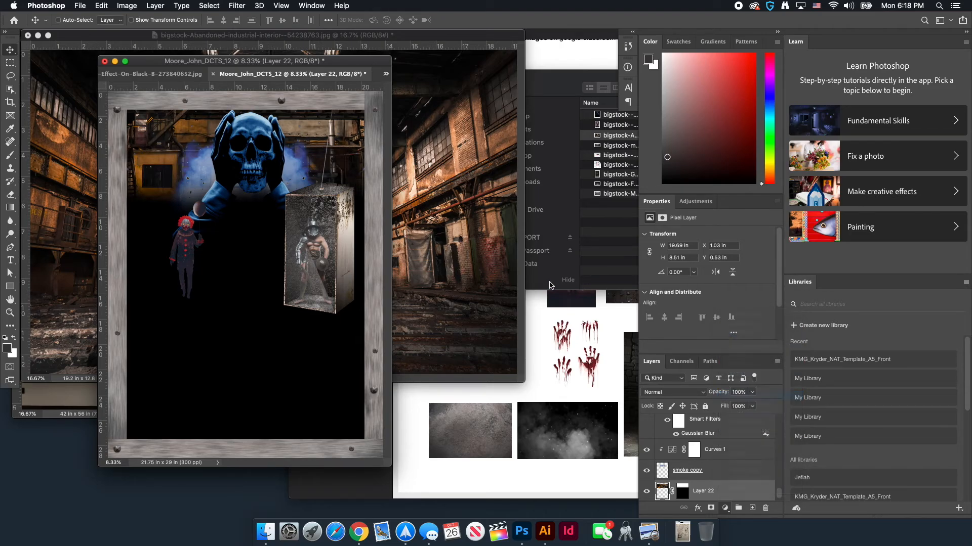
{"action": "left_click", "coordinate": [697, 325]}
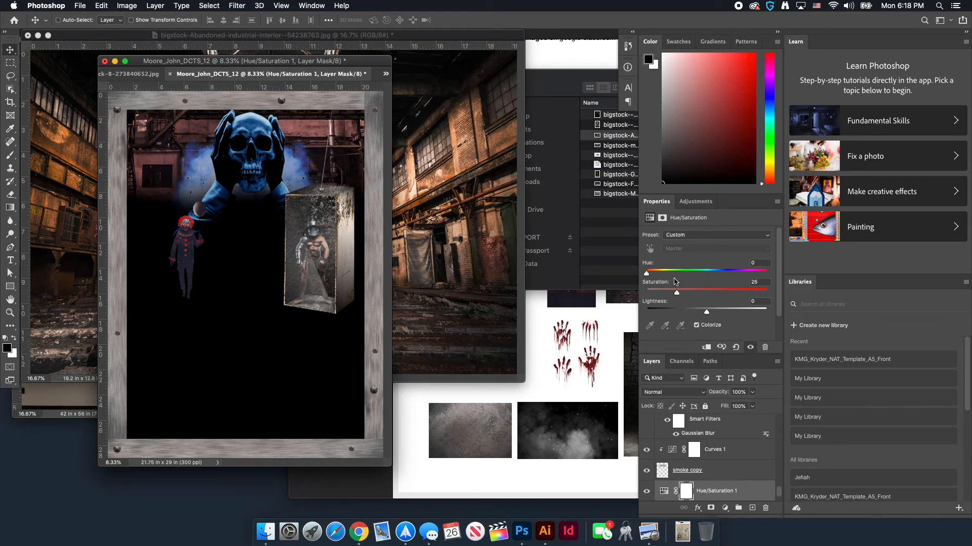
{"action": "left_click_drag", "start_coordinate": [652, 276], "coordinate": [731, 274]}
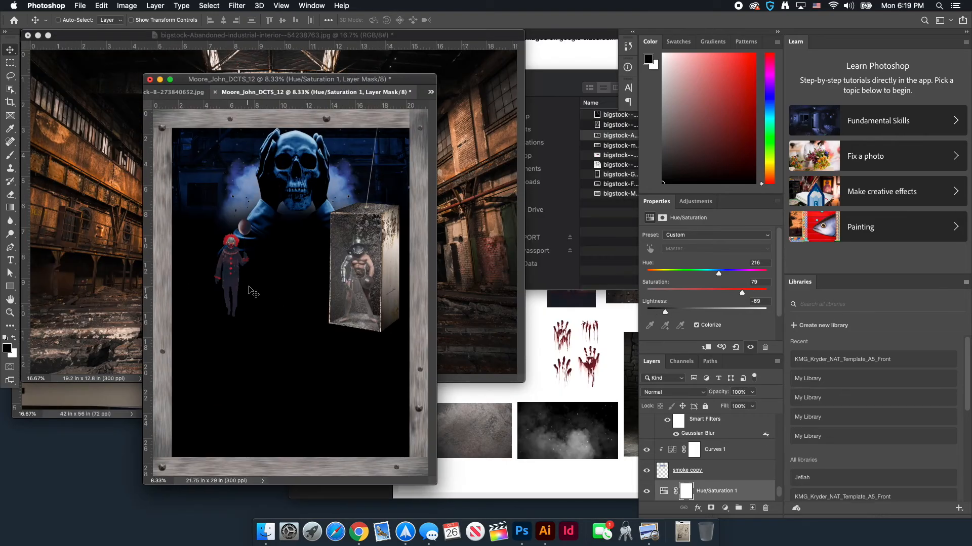
{"action": "left_click_drag", "start_coordinate": [706, 312], "coordinate": [691, 313]}
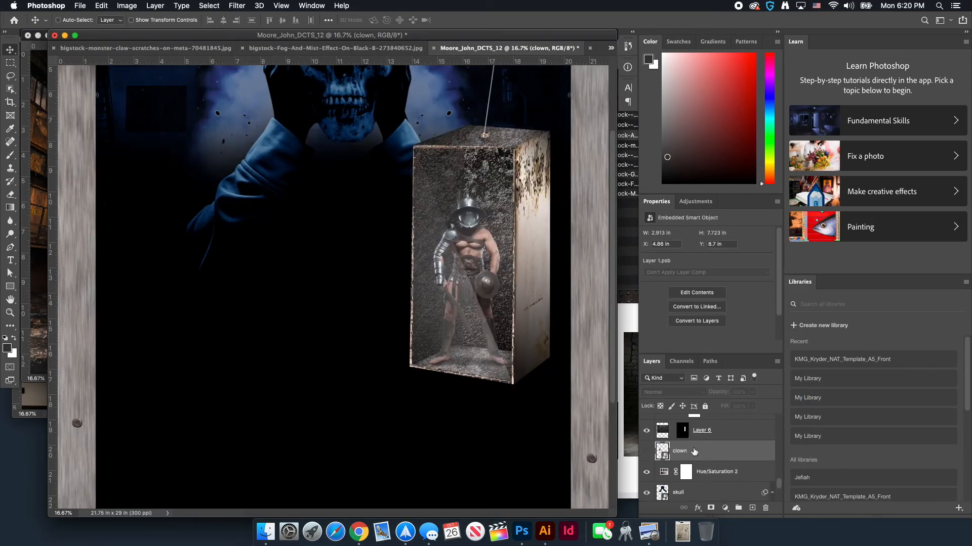
Rename Layer 6 and select the warrior box smart object beneath the rope layer
{"action": "double_click", "coordinate": [702, 460]}
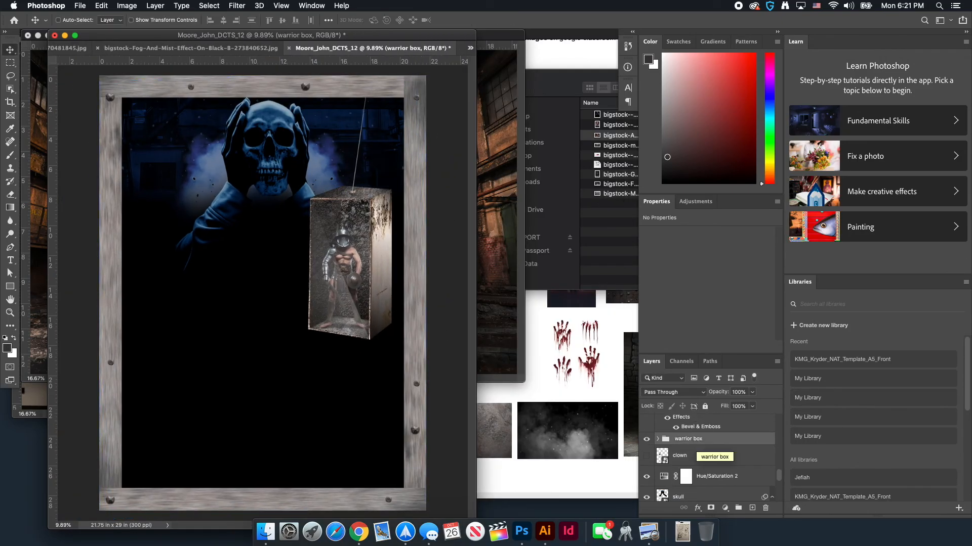
{"action": "left_click", "coordinate": [665, 446]}
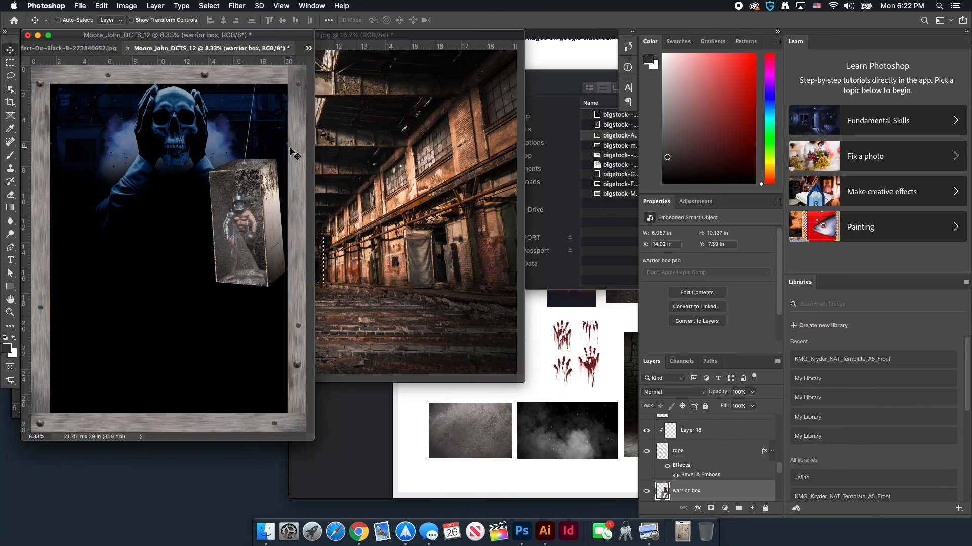
{"action": "right_click", "coordinate": [235, 219]}
{"action": "left_click", "coordinate": [250, 226]}
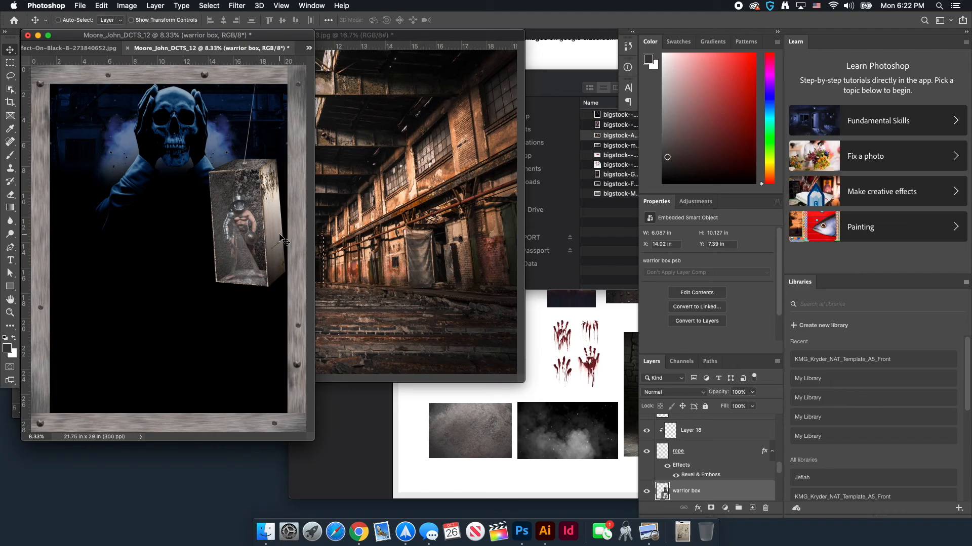